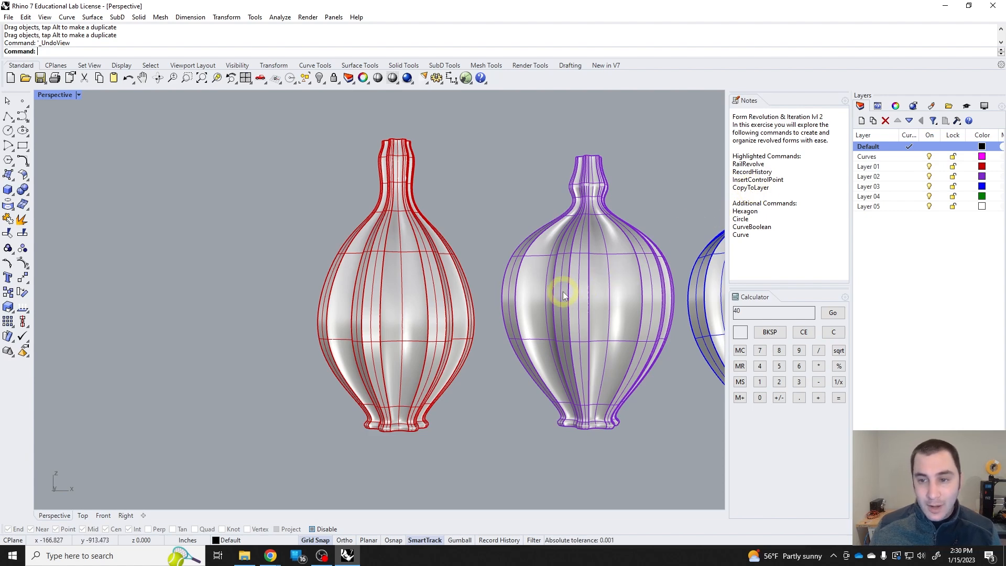
Select all five vase models in the Perspective view and delete them
right_click_drag(560, 297, 559, 366, "shift")
scroll(531, 300, "down", 4)
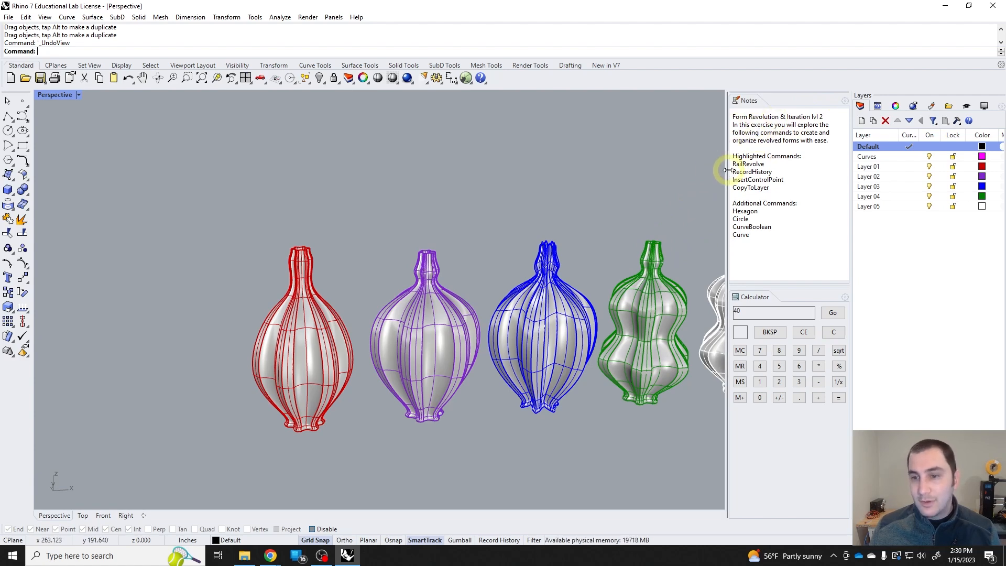
right_click_drag(594, 271, 546, 285, "shift")
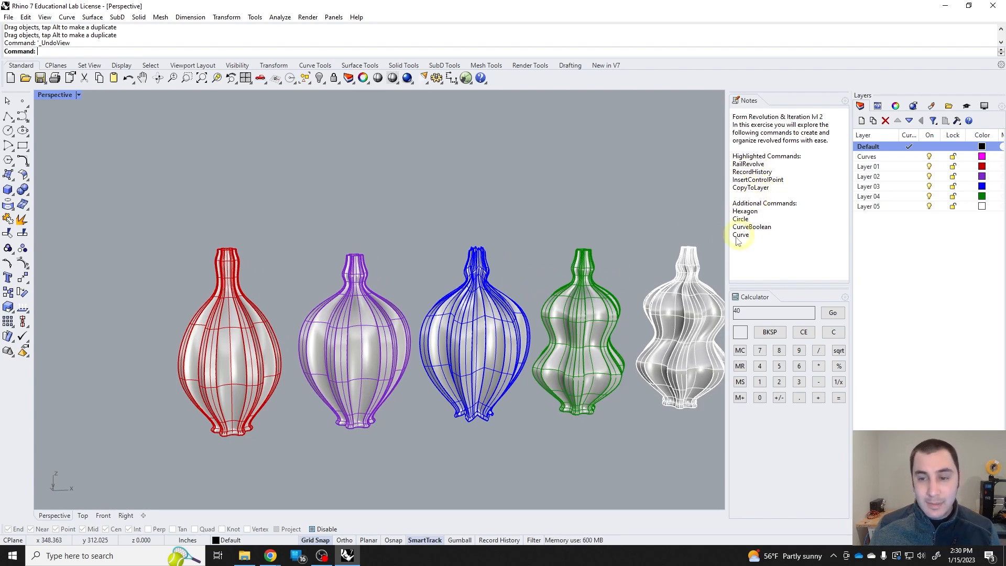
right_click_drag(530, 324, 479, 313, "shift")
left_click_drag(665, 447, 154, 234)
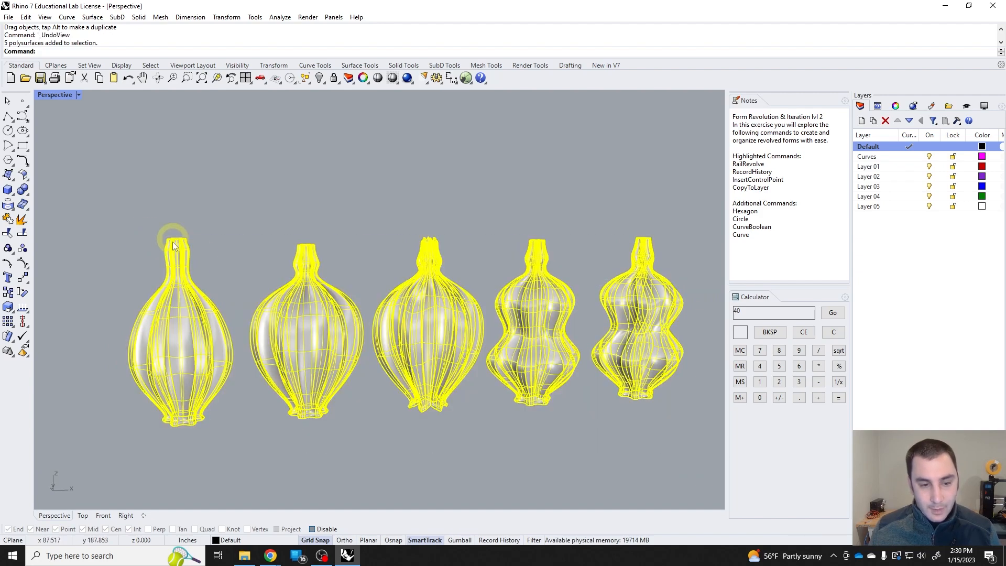
key("Delete")
Restore the four-viewport layout with the Perspective view looking down on the ground grid and origin
right_click_drag(378, 330, 465, 360, "shift")
right_click_drag(390, 362, 363, 454)
scroll(321, 353, "up", 10)
right_click_drag(322, 353, 346, 249)
double_click(49, 94)
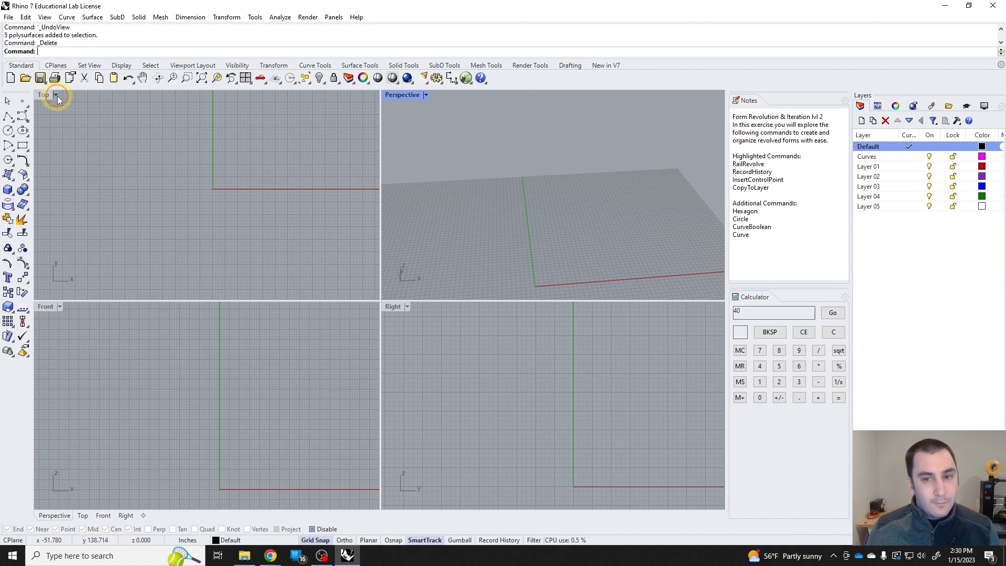
Delete the existing Curves layer and add a new layer below Layer 05
right_click(874, 157)
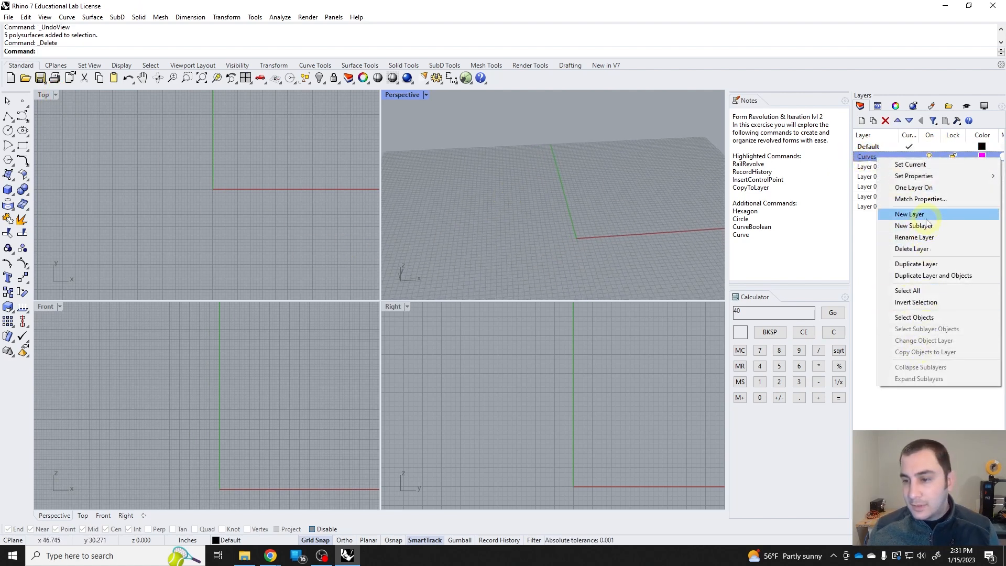
left_click(912, 248)
right_click(890, 231)
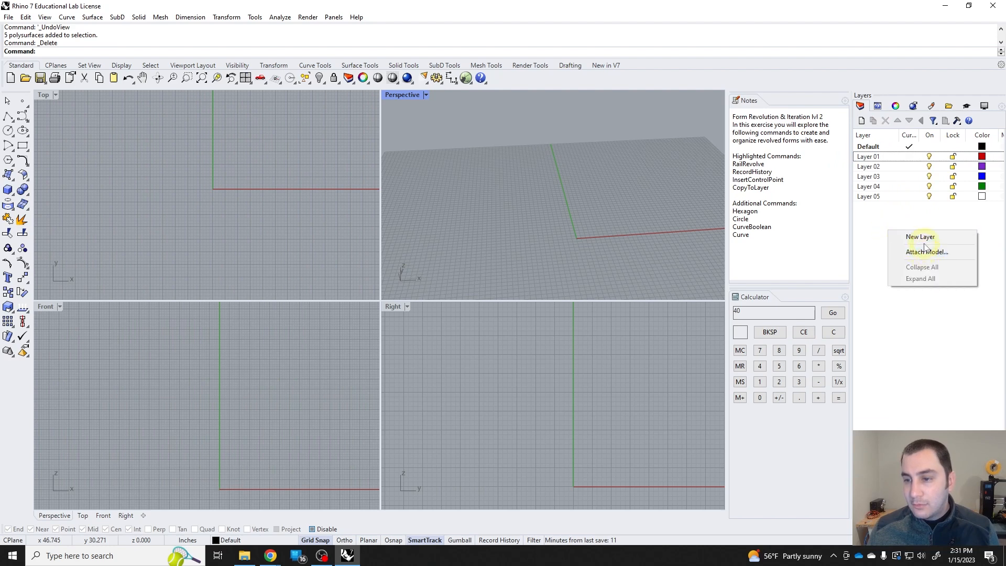
left_click(919, 237)
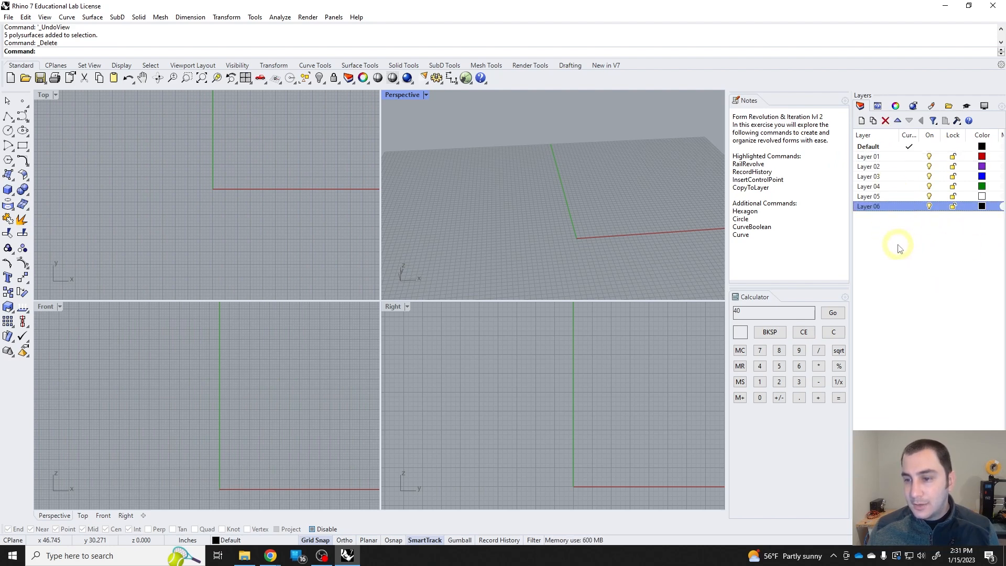
left_click(889, 232)
right_click(890, 234)
left_click(885, 240)
right_click(887, 243)
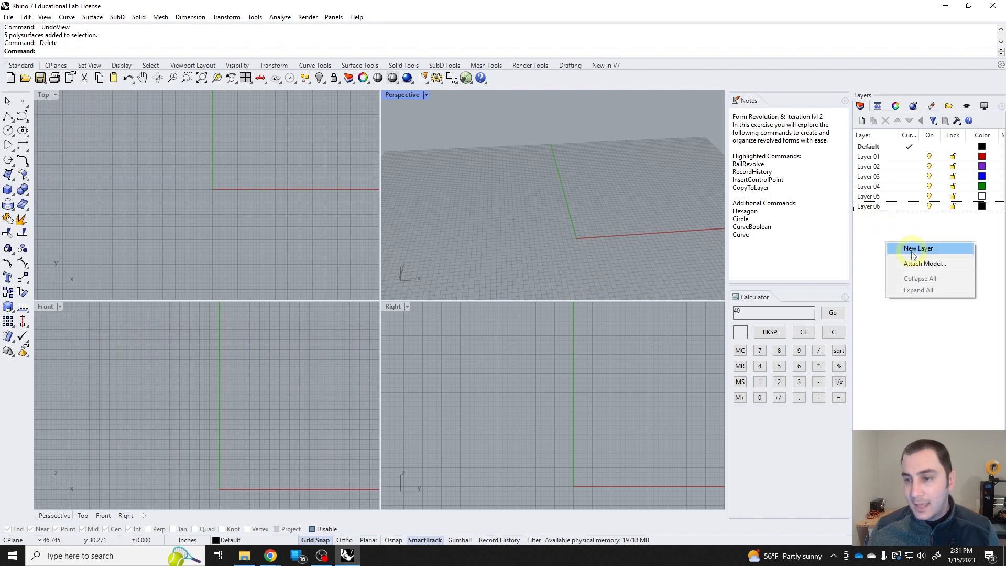
left_click(882, 236)
left_click(859, 125)
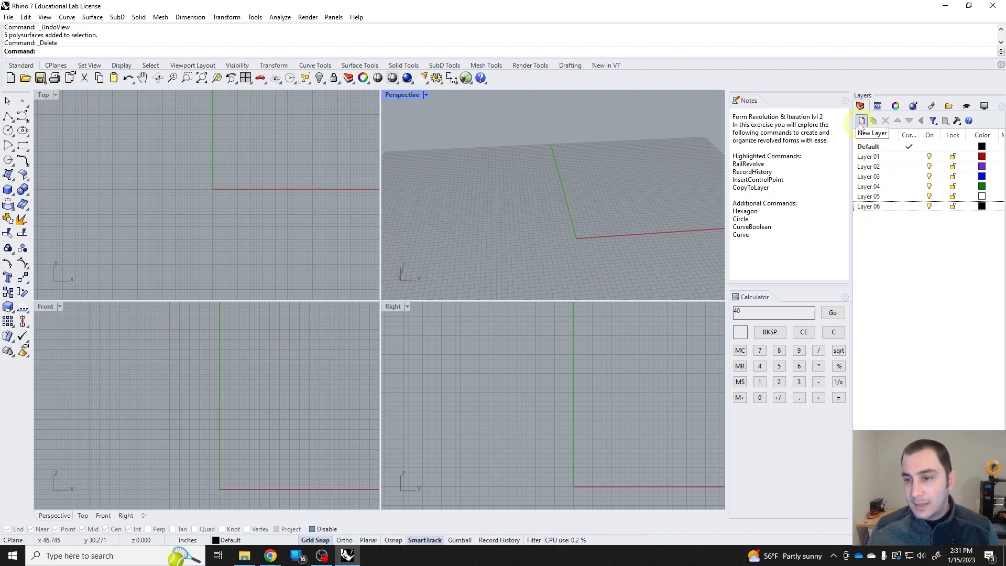
Rename the new layer, Layer 06, as Curves
left_click(870, 206)
right_click(876, 205)
left_click(898, 282)
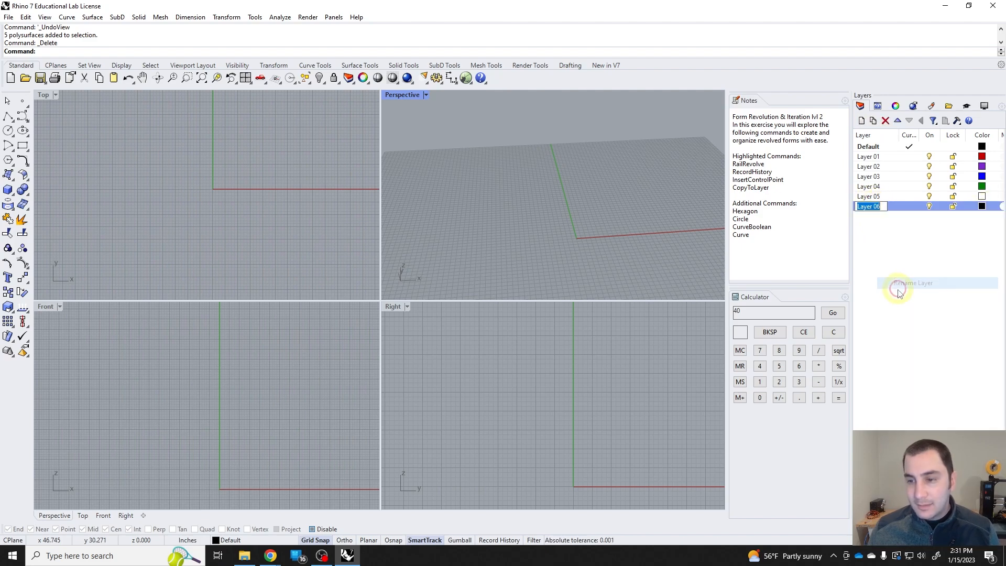
key("Return")
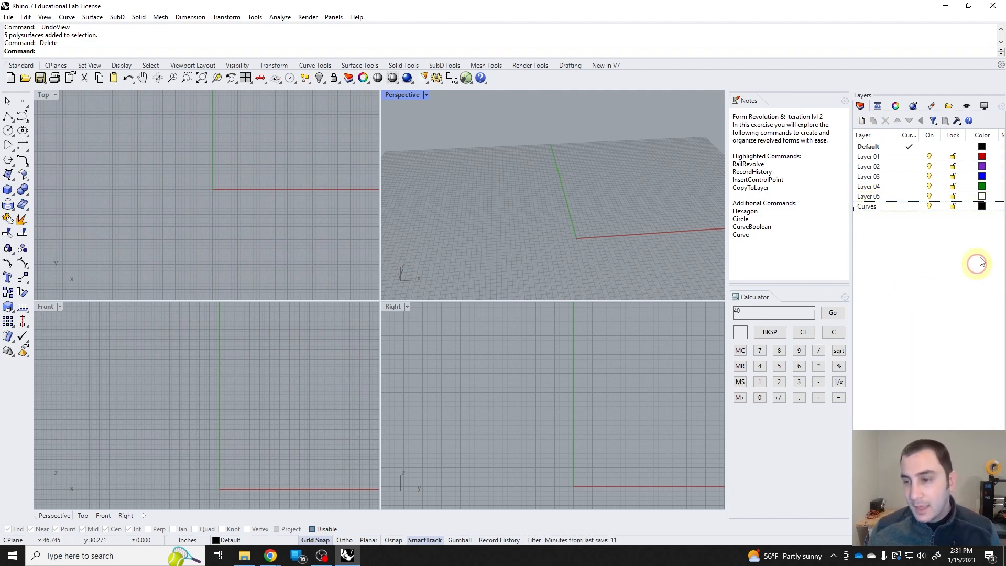
Set the Curves layer's color to magenta, #FF00FF
left_click(982, 205)
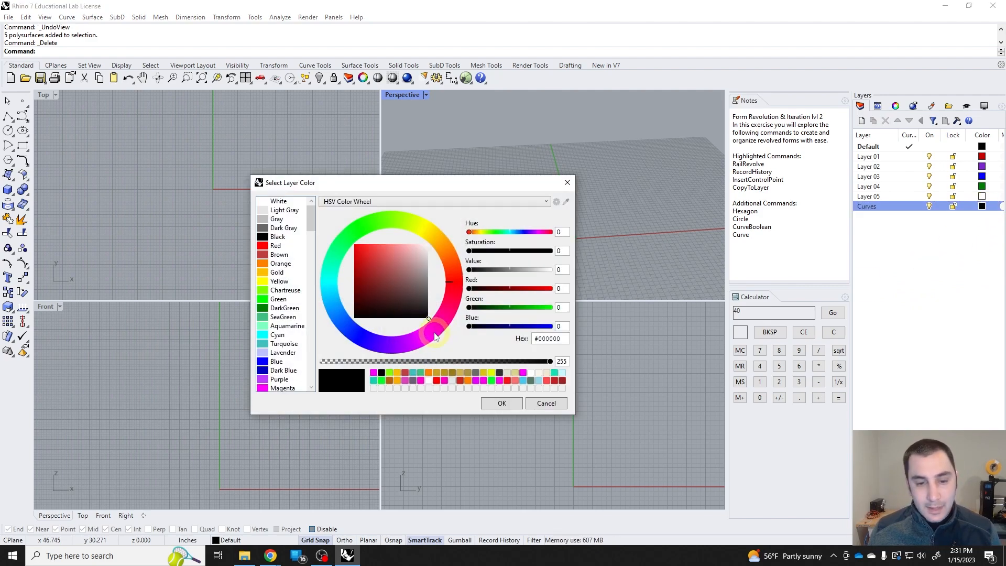
left_click(421, 380)
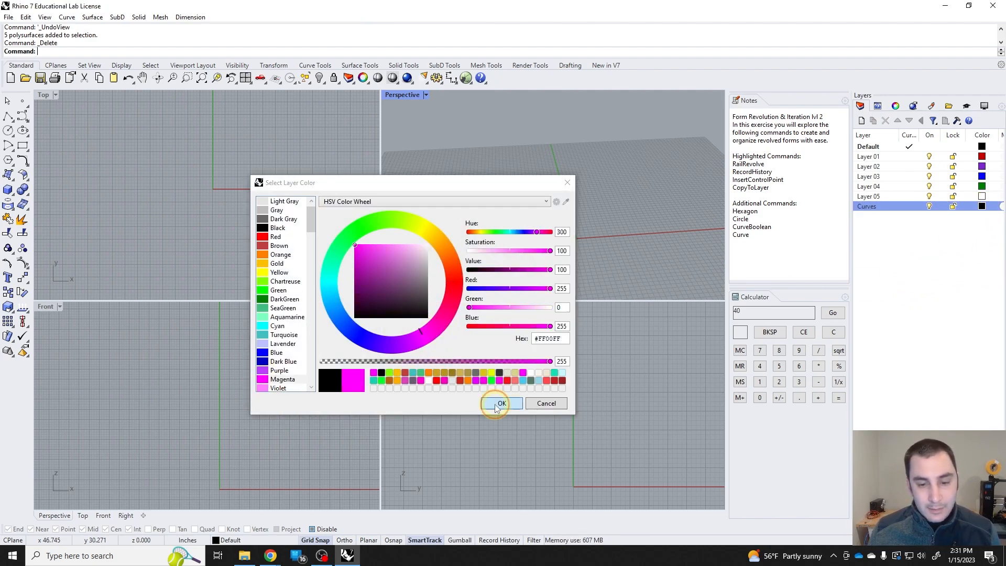
left_click(501, 403)
Place the Curves layer directly above Layer 01, undoing its accidental nesting as a sublayer
left_click_drag(877, 208, 874, 156)
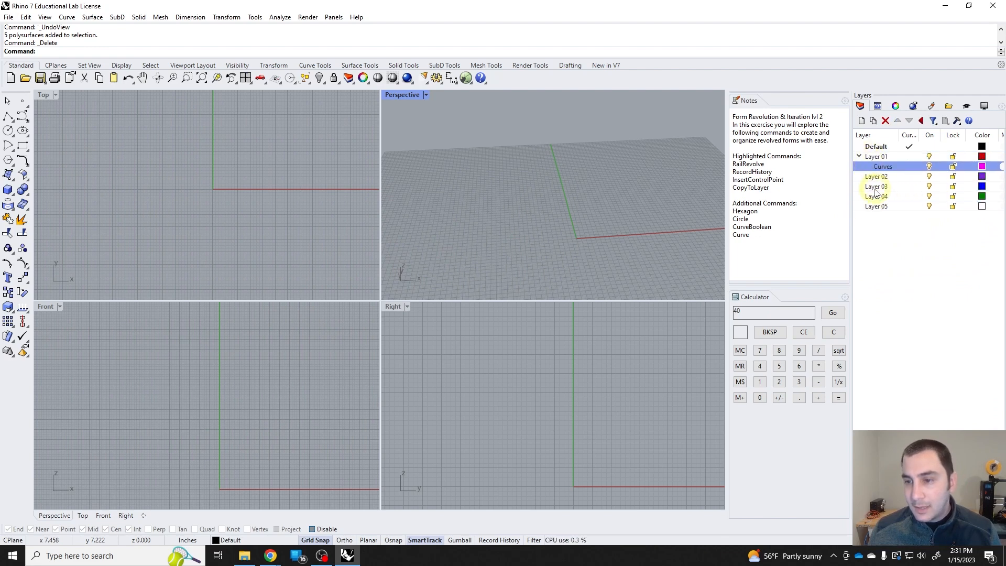
key("ctrl+z")
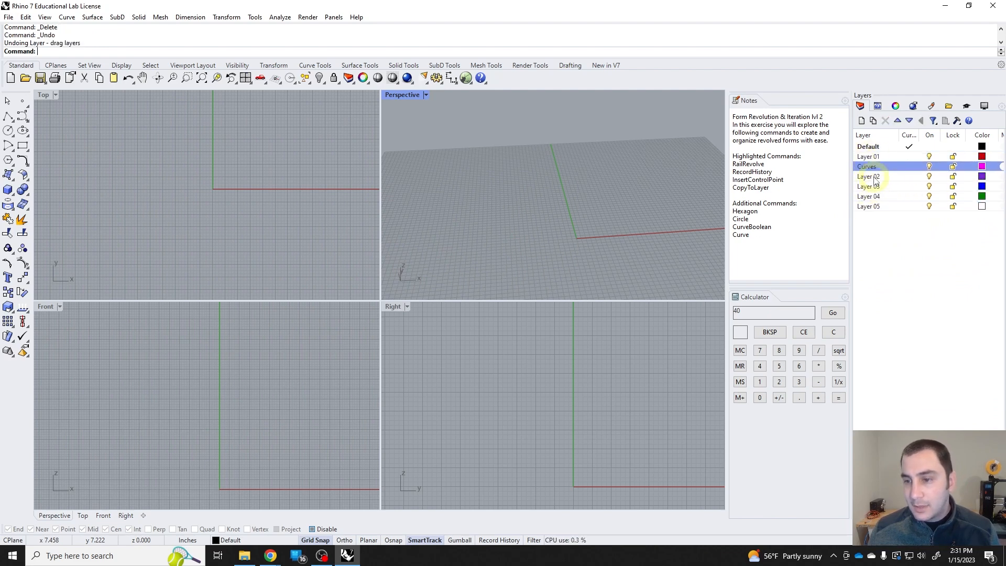
left_click(897, 120)
Draw a six-sided inscribed polygon in the Top view, centered at the origin, with a corner about 2 in away along the X axis
right_click_drag(596, 220, 577, 183)
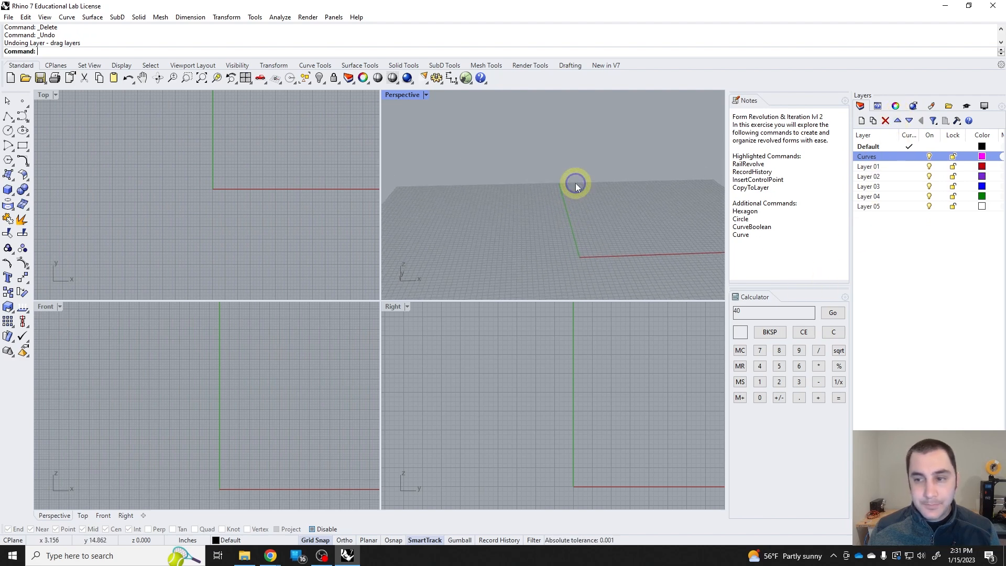
right_click_drag(520, 206, 540, 189, "shift")
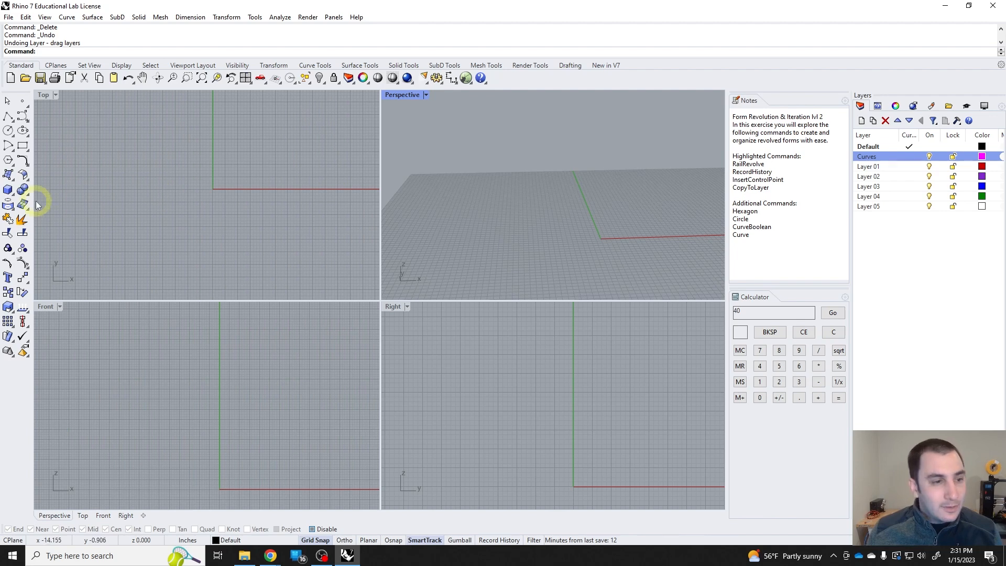
left_click(9, 161)
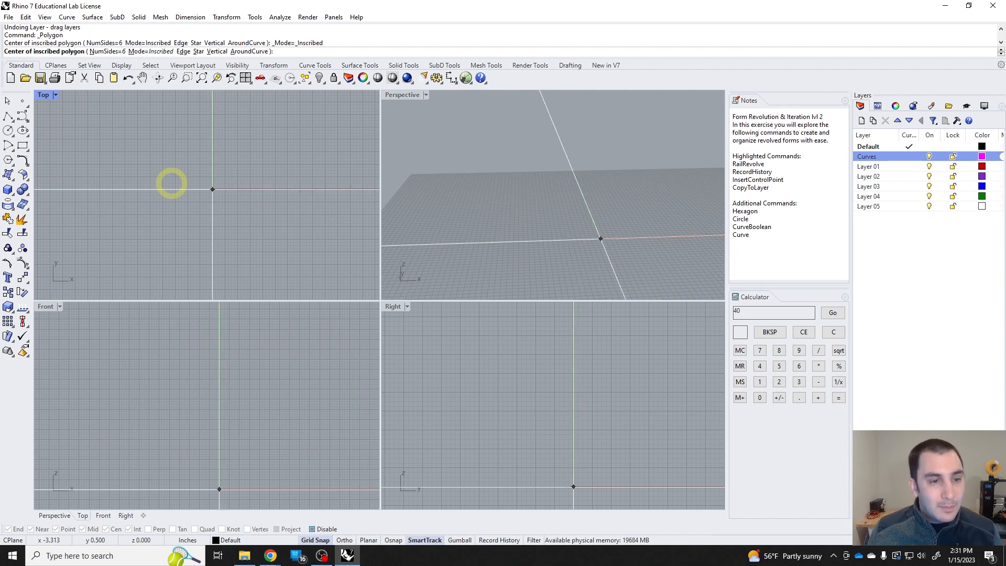
type("0")
key("Return")
scroll(178, 186, "up", 5)
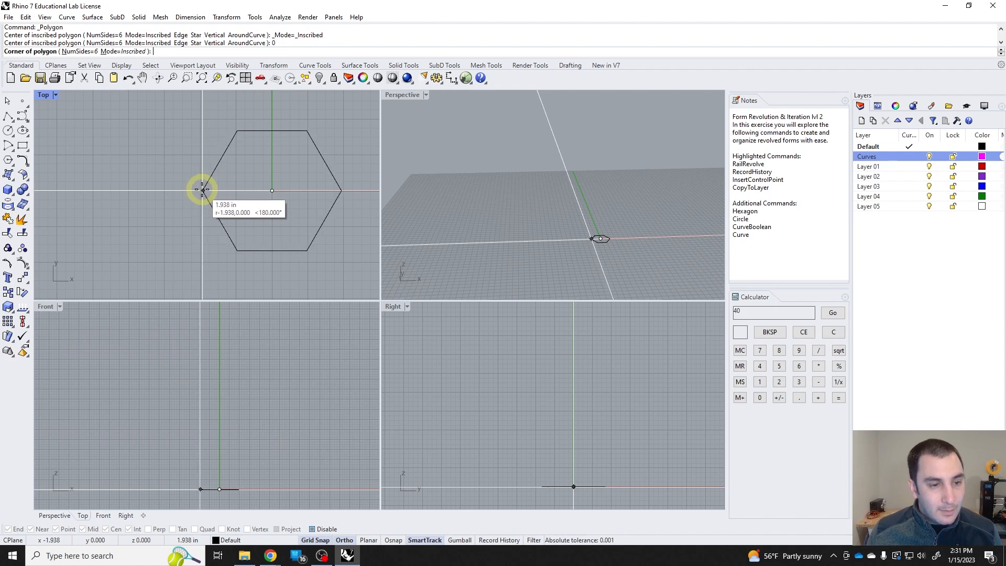
left_click(201, 190)
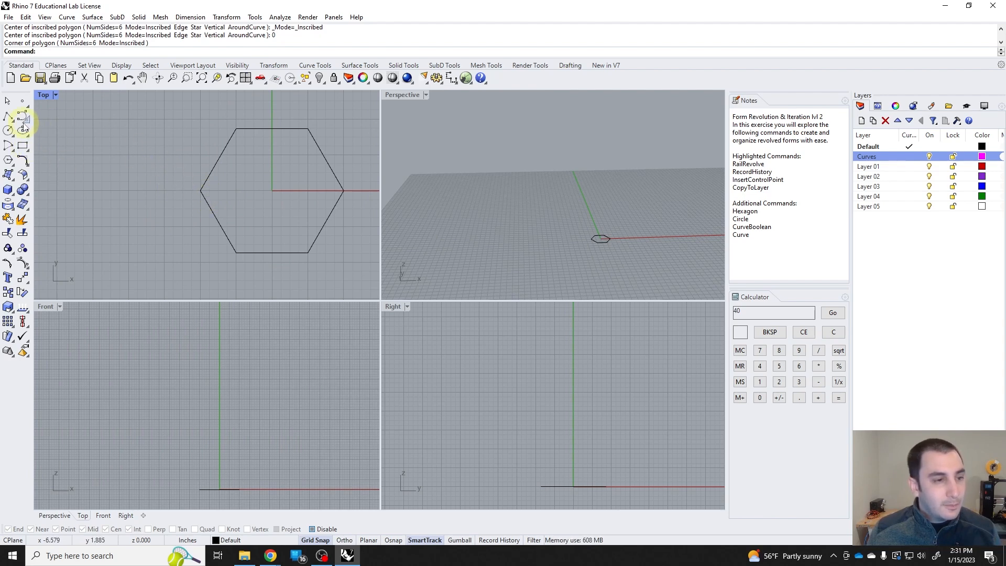
Draw a circle in the Top view centered on the Y axis just above the hexagon's upper edge, overlapping that edge
left_click(23, 126)
right_click_drag(231, 131, 213, 164)
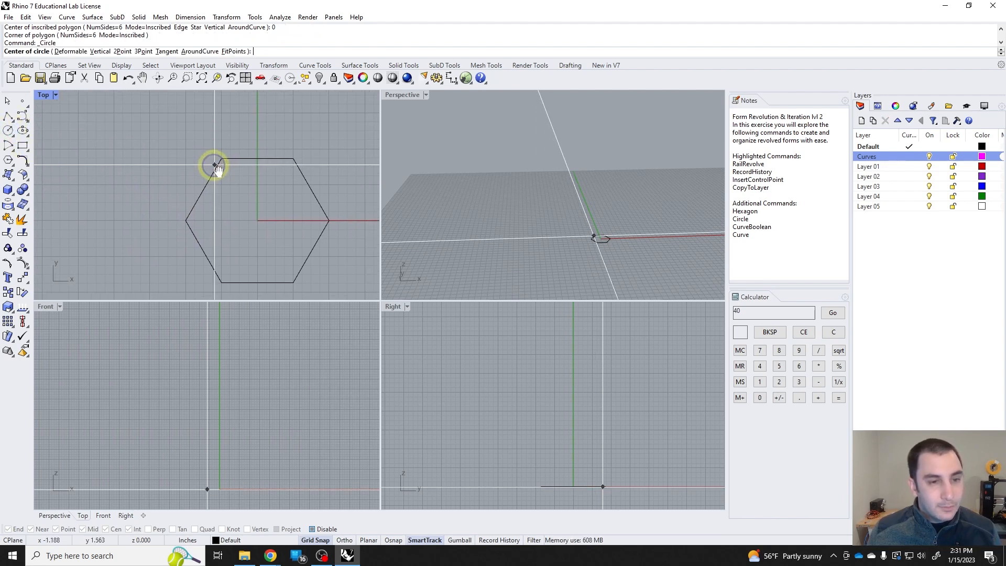
left_click(255, 152)
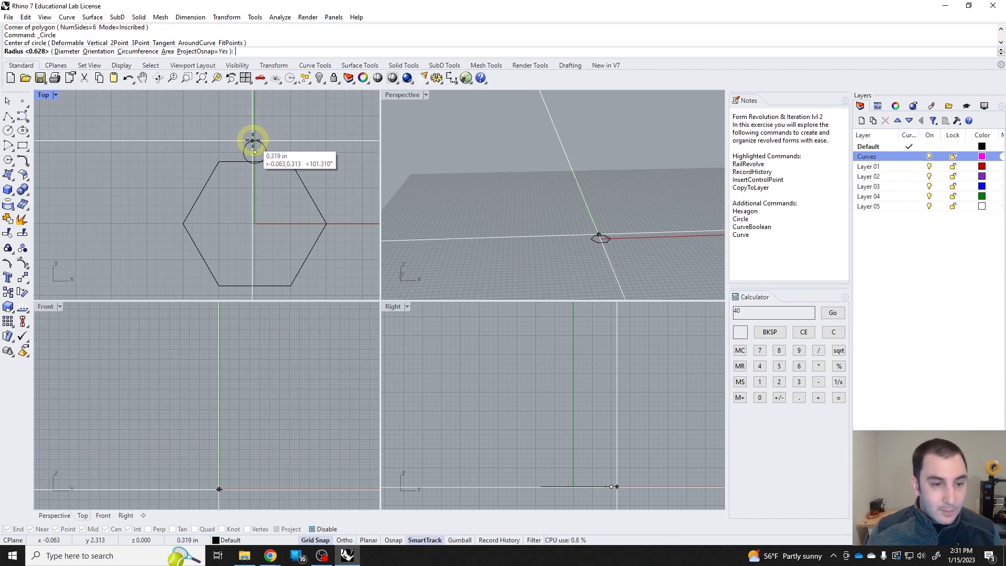
left_click(254, 130)
right_click(258, 154)
right_click(272, 202)
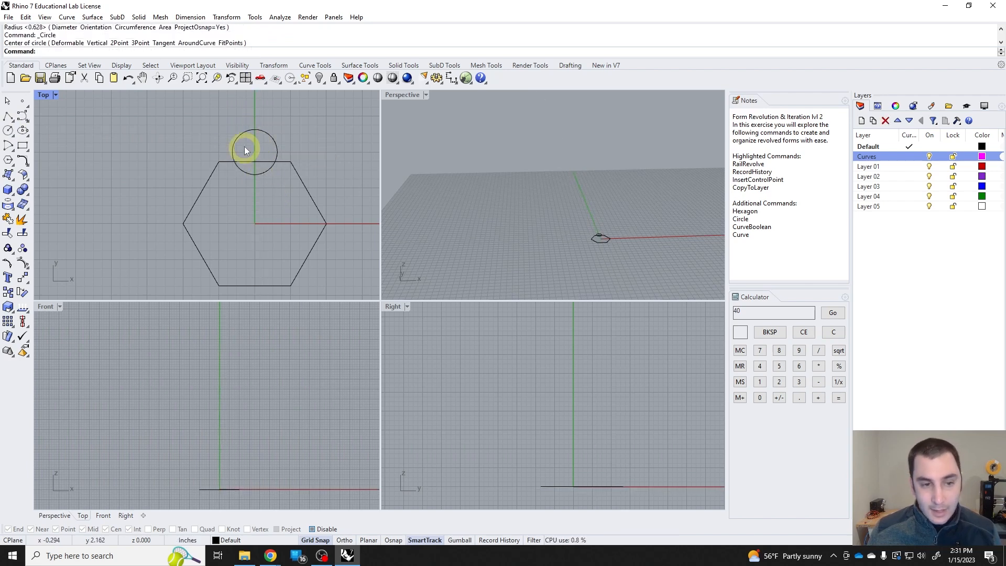
Polar-array the circle around the origin with 6 items over a 360-degree fill angle
left_click(264, 176)
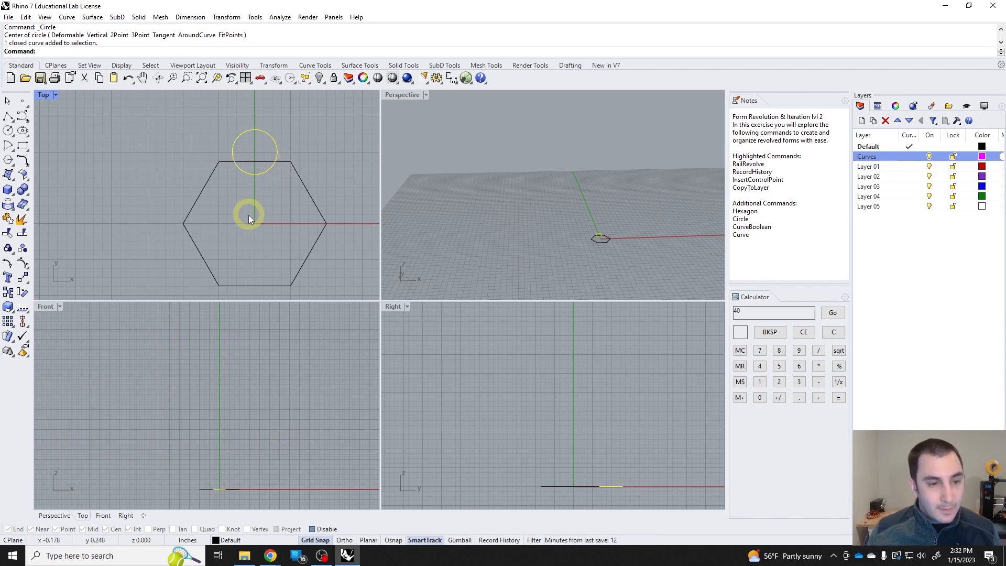
key("Return")
type("0")
key("Return")
key("Return")
key("Return")
key("Return")
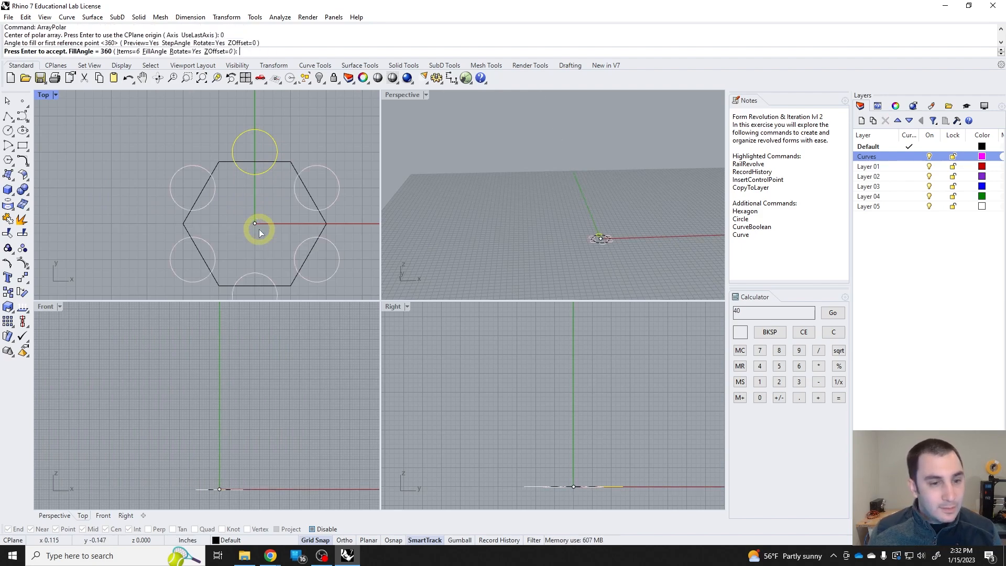
Select the hexagon and all circles, then trim the uppermost circle's outer arc and the hexagon edge inside it
right_click_drag(295, 230, 279, 170)
right_click_drag(336, 259, 335, 287)
left_click_drag(330, 286, 166, 125)
left_click(8, 233)
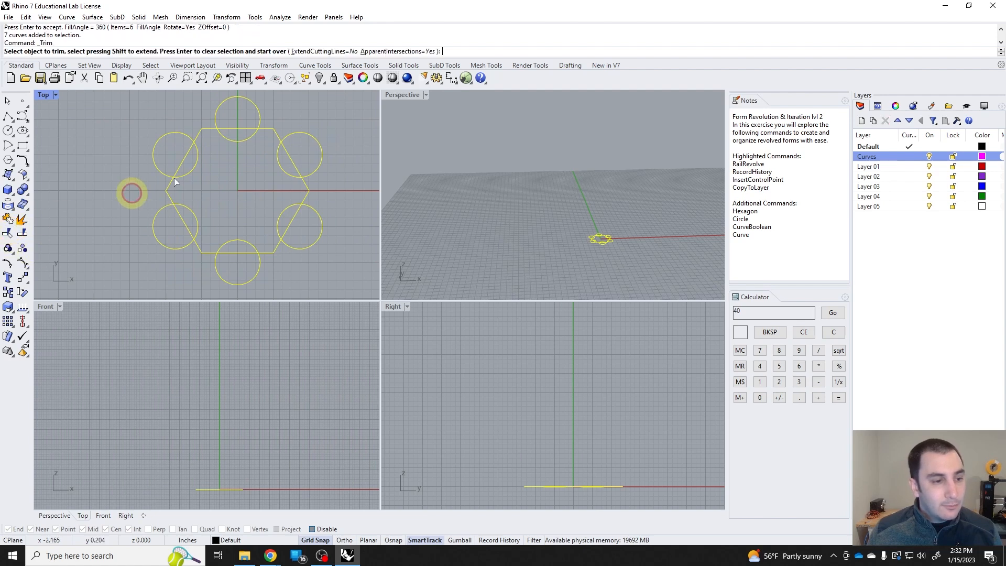
left_click_drag(237, 134, 237, 104)
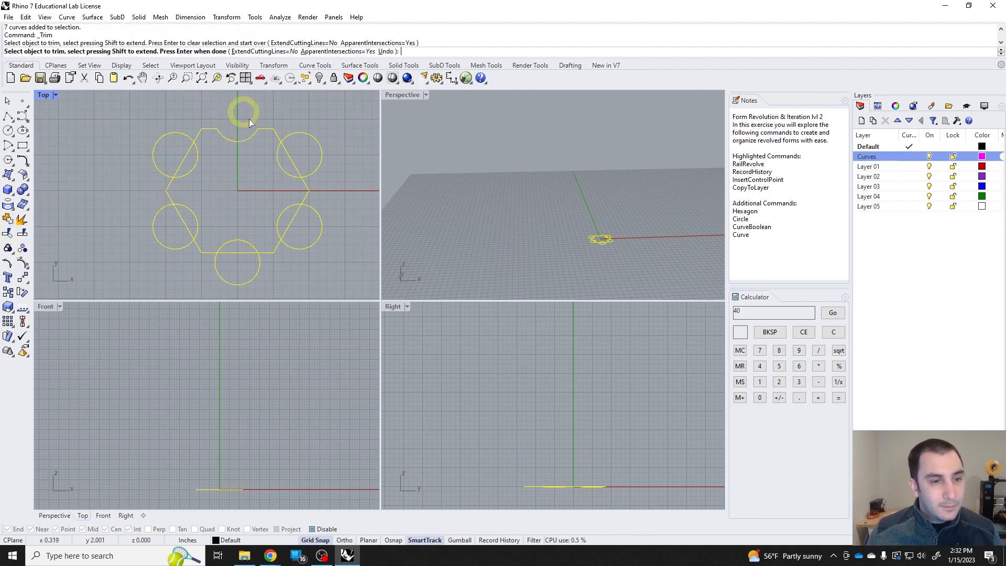
key("Return")
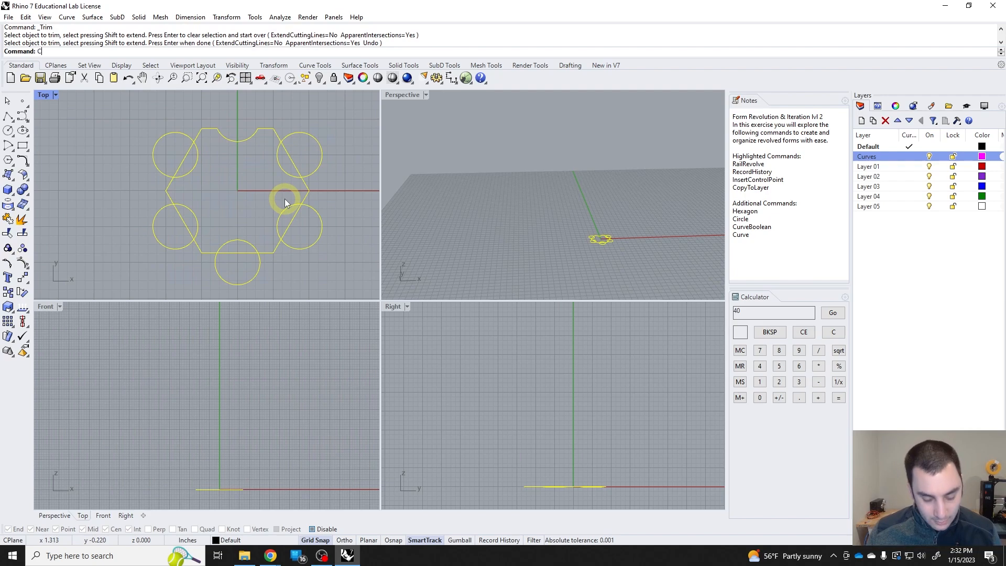
Run CurveBoolean on the selected curves, keeping the central region of the hexagon without the circle areas
type("CurveBoolean")
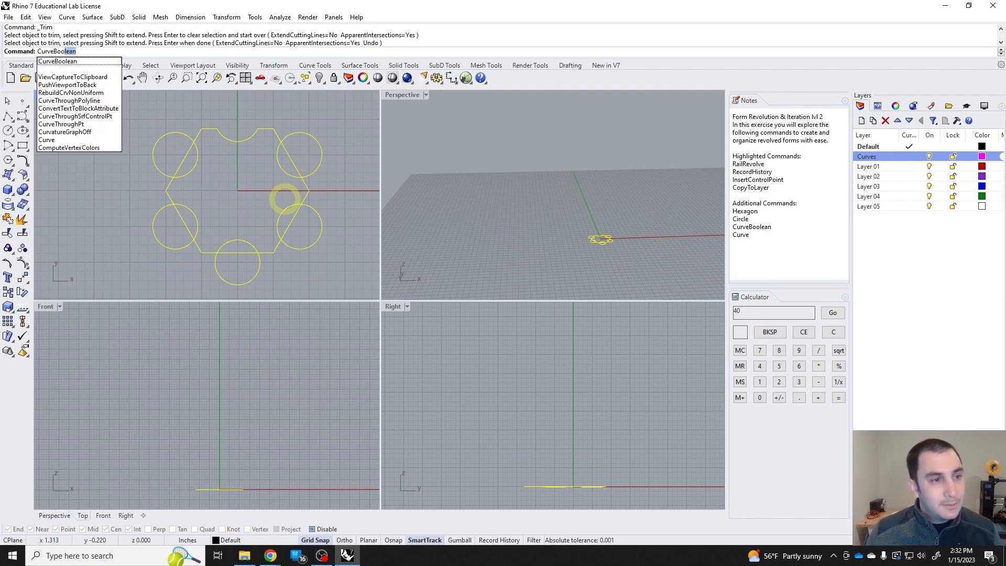
key("Return")
left_click(258, 164)
key("Return")
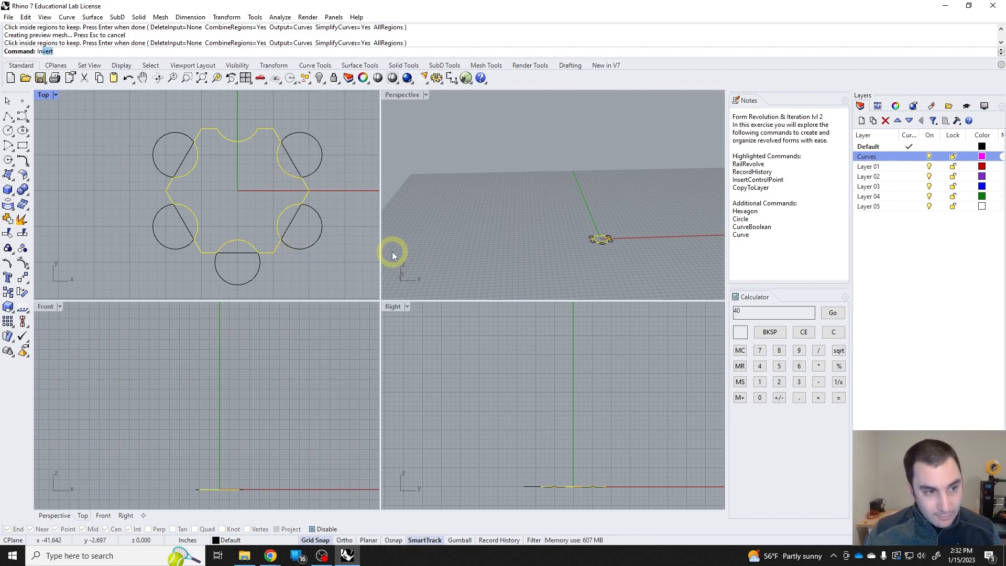
Invert the selection to delete the leftover source curves, and add Invert to the Additional Commands in the notes
key("Return")
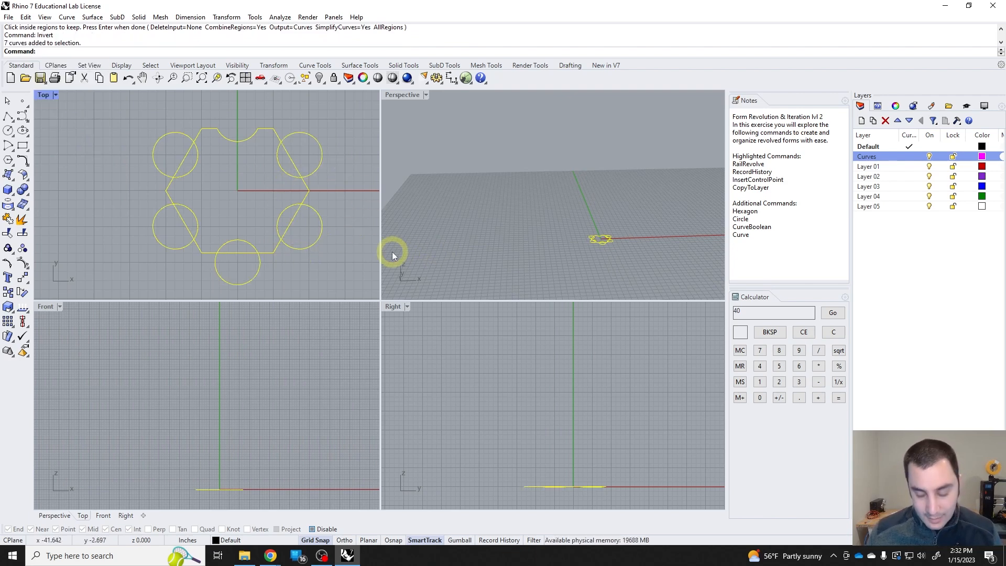
key("Delete")
left_click(755, 243)
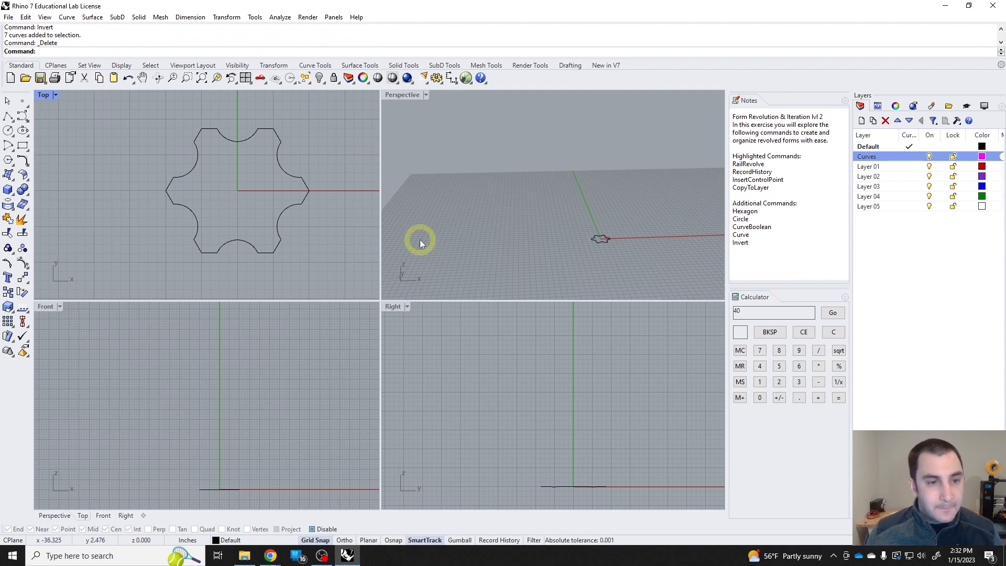
Start a degree-3 curve in the Front view at the hexagonal rail's leftmost corner and place two points shaping the vase's foot
left_click(309, 193)
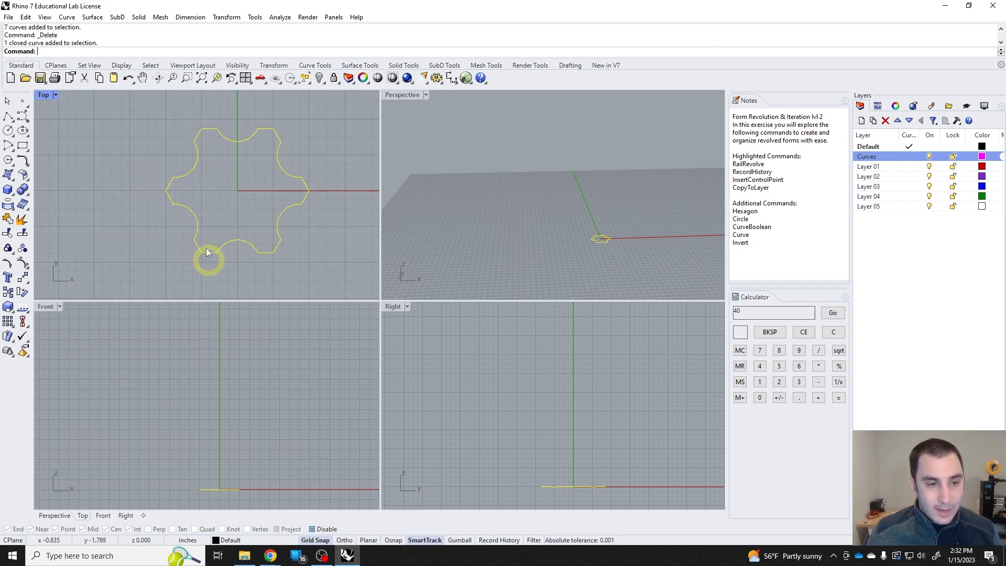
scroll(204, 440, "up", 3)
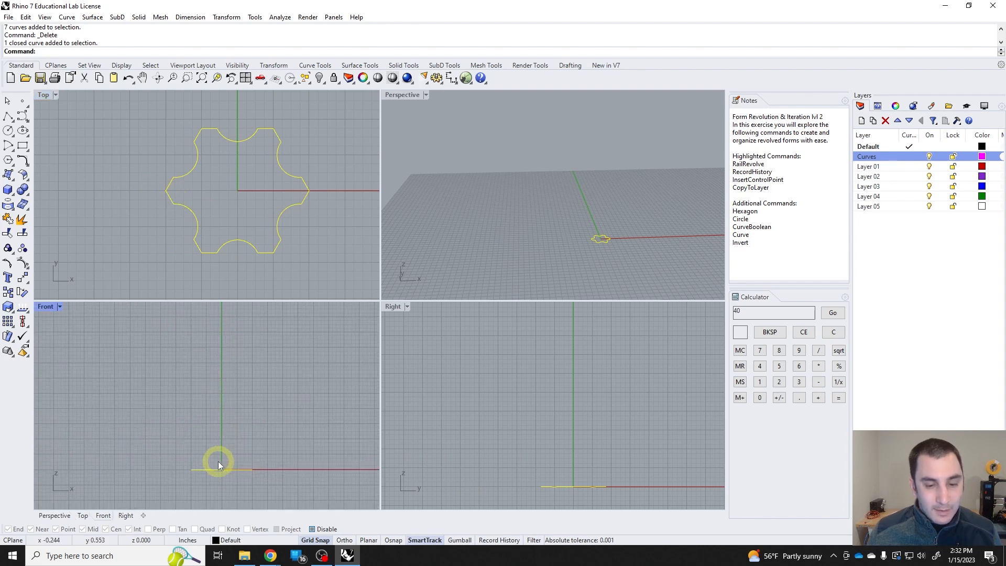
right_click_drag(240, 415, 188, 395)
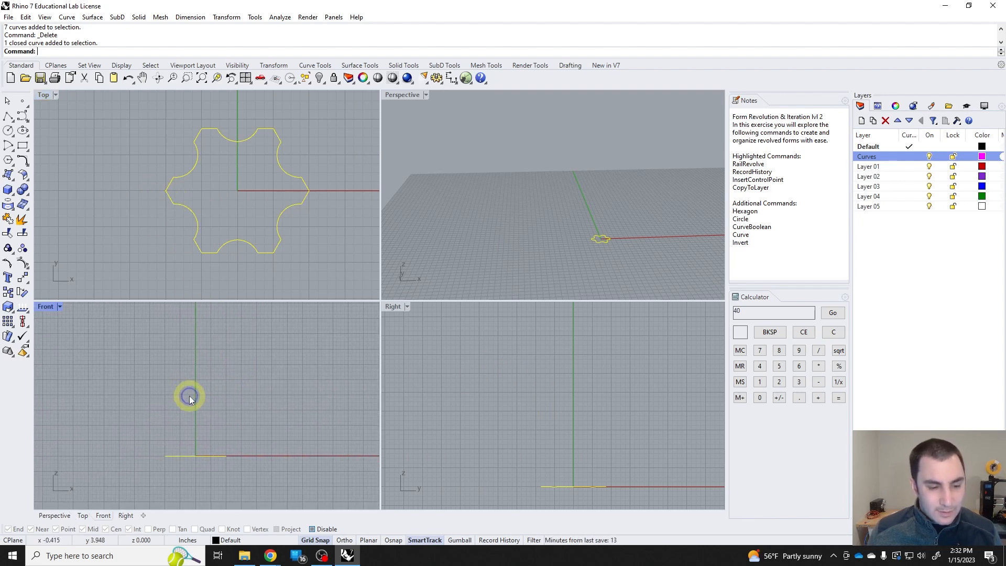
left_click(22, 117)
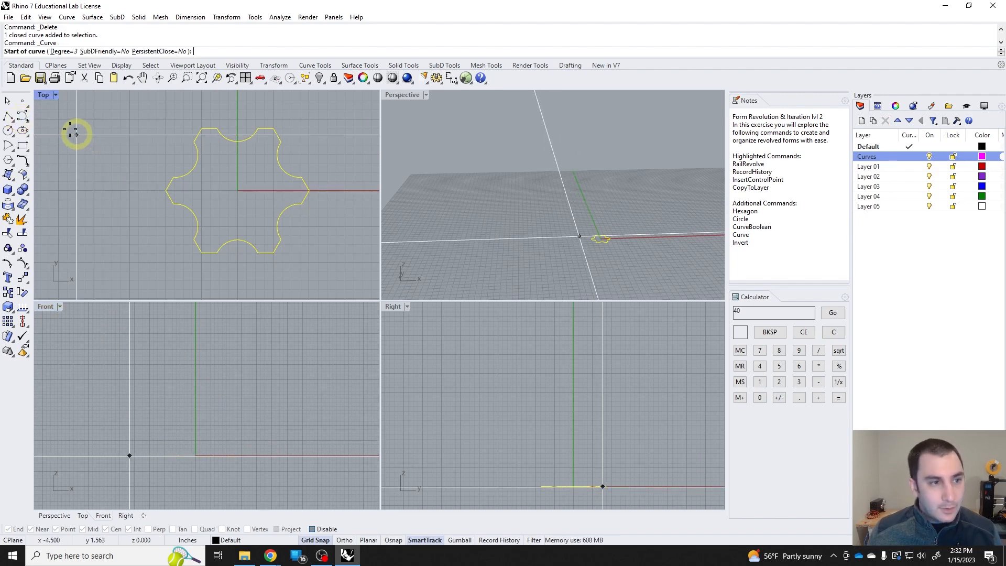
key("F3")
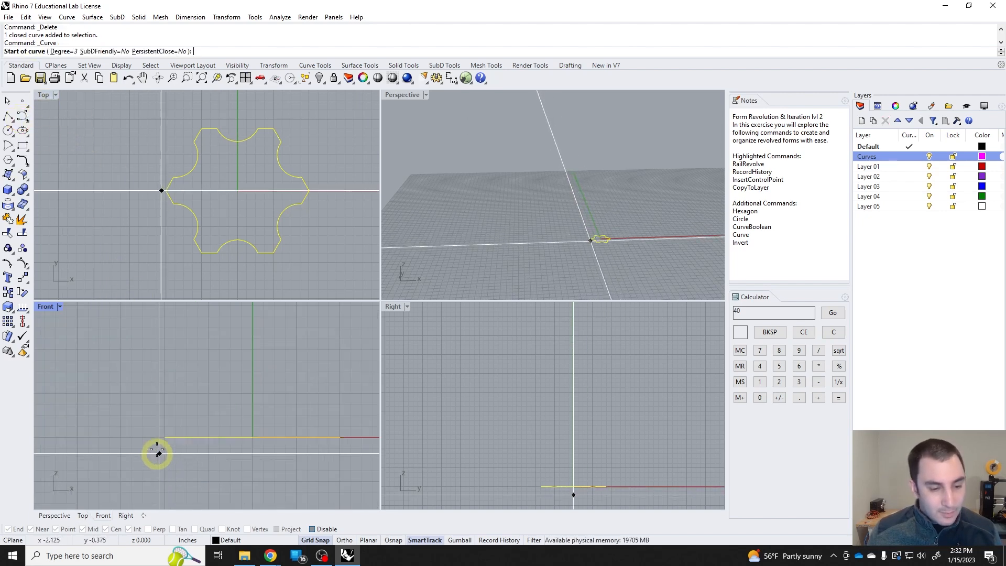
left_click(165, 437)
key("F3")
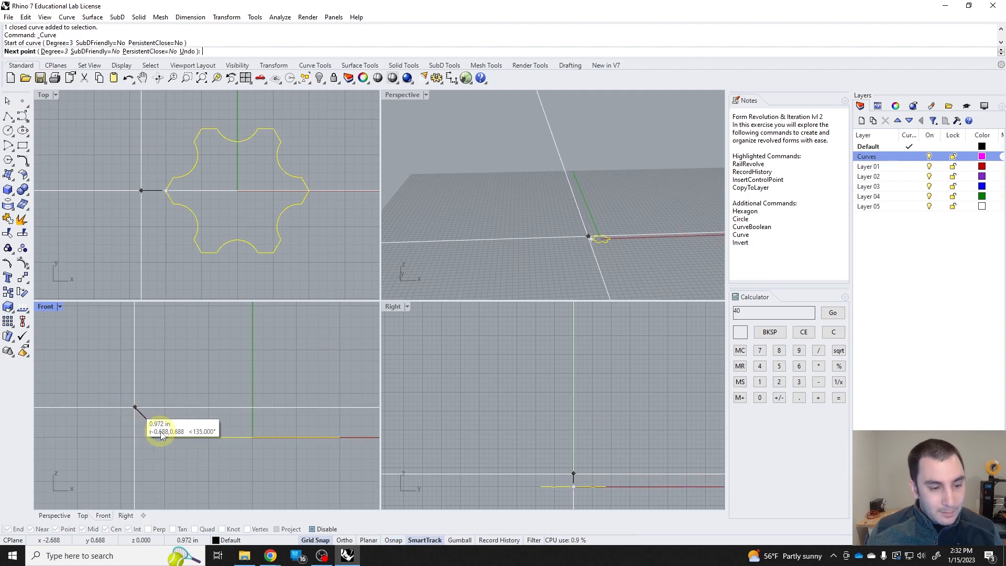
scroll(160, 414, "up", 2)
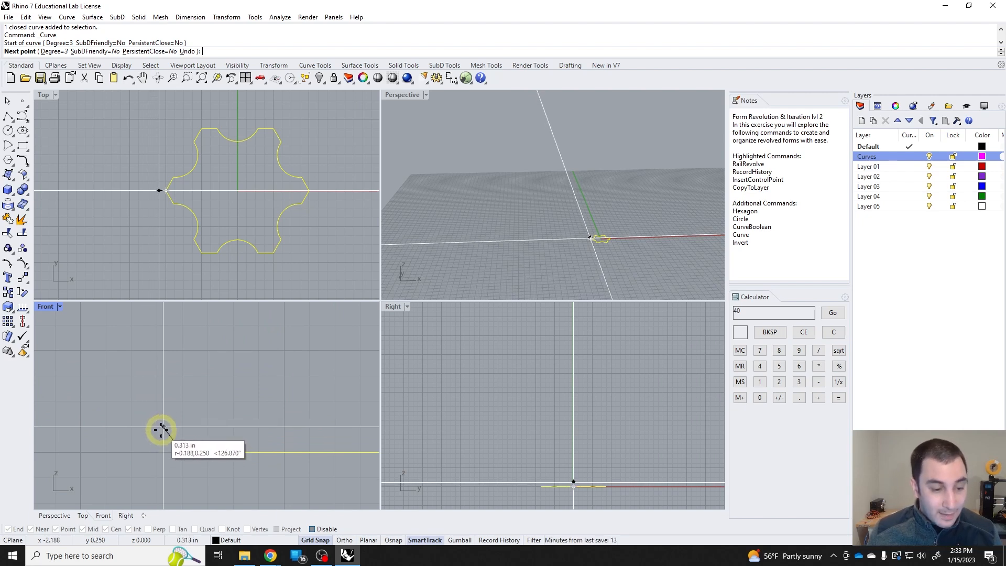
left_click(162, 429)
left_click(192, 417)
Continue the profile curve upward with a point above the foot, one far outward for the belly and one back inward for the shoulder
scroll(207, 419, "down", 3)
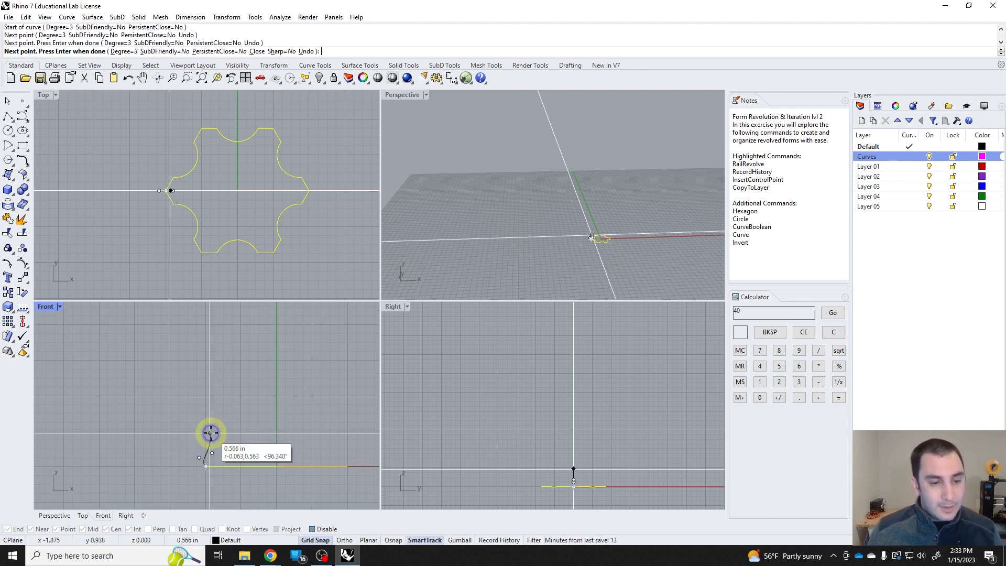
left_click(218, 411)
scroll(208, 422, "down", 2)
left_click(133, 390)
right_click_drag(177, 349, 187, 430)
left_click(222, 325)
Place the neck points near the vertical axis, redo the upper neck point slightly lower, and finish the profile curve about 17 in high
right_click_drag(234, 326, 247, 410)
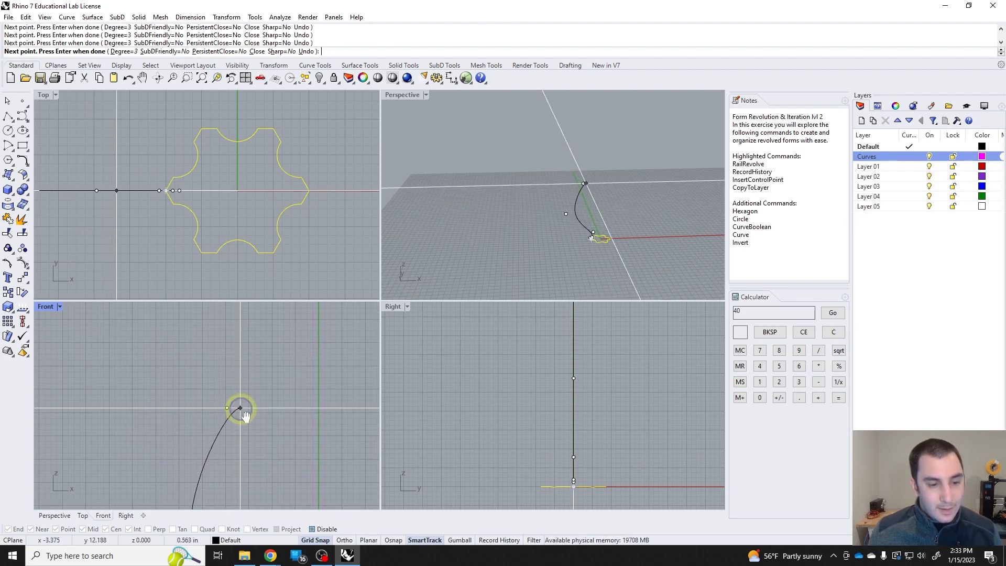
left_click(306, 368)
right_click_drag(306, 367, 285, 447)
left_click(274, 365)
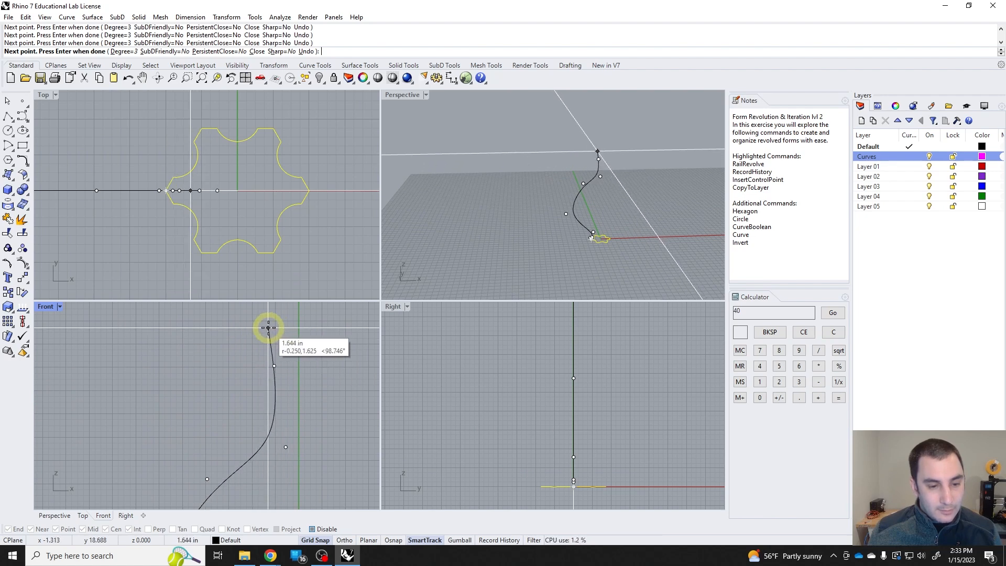
key("ctrl+z")
left_click(279, 393)
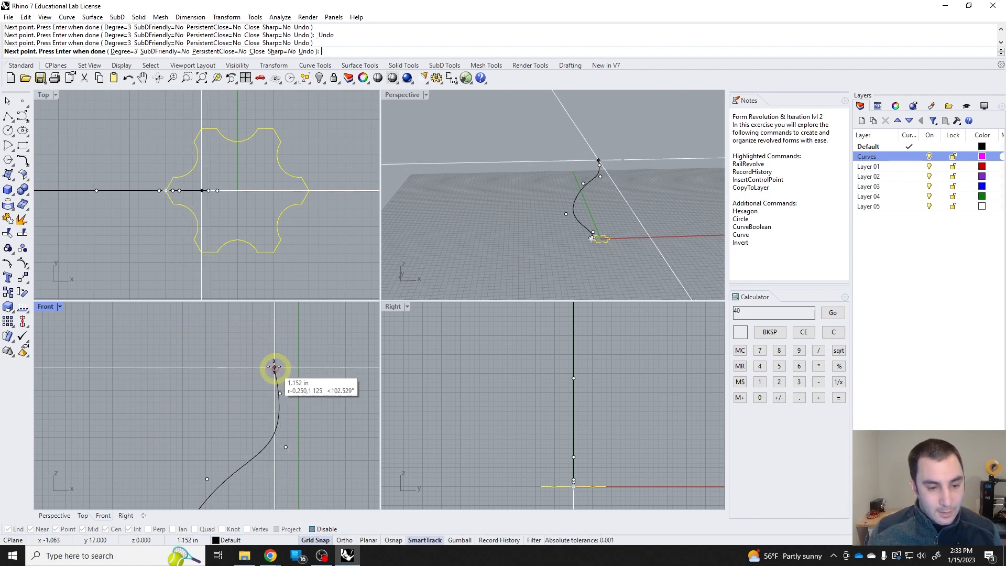
left_click(274, 361)
key("Return")
Turn on the profile curve's control points and move the two uppermost neck points slightly lower
scroll(285, 402, "down", 8)
right_click_drag(288, 422, 283, 366)
left_click(272, 366)
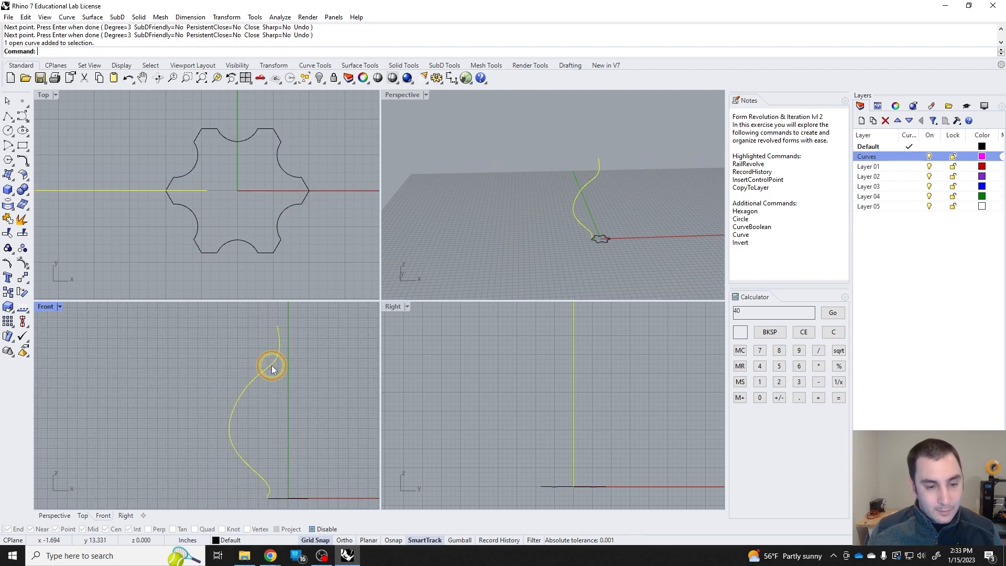
left_click(23, 263)
scroll(280, 337, "up", 3)
left_click(281, 311)
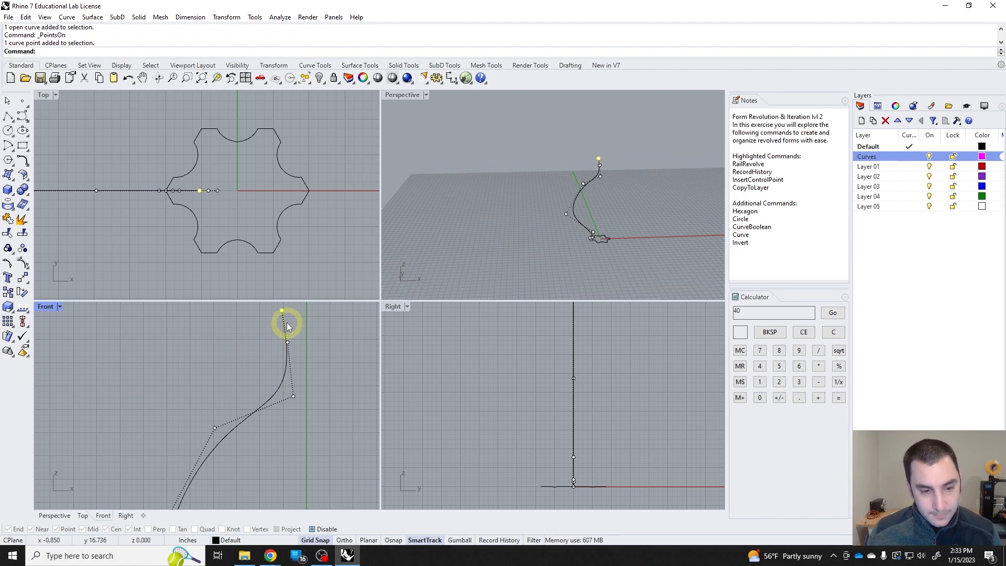
left_click_drag(281, 311, 290, 351)
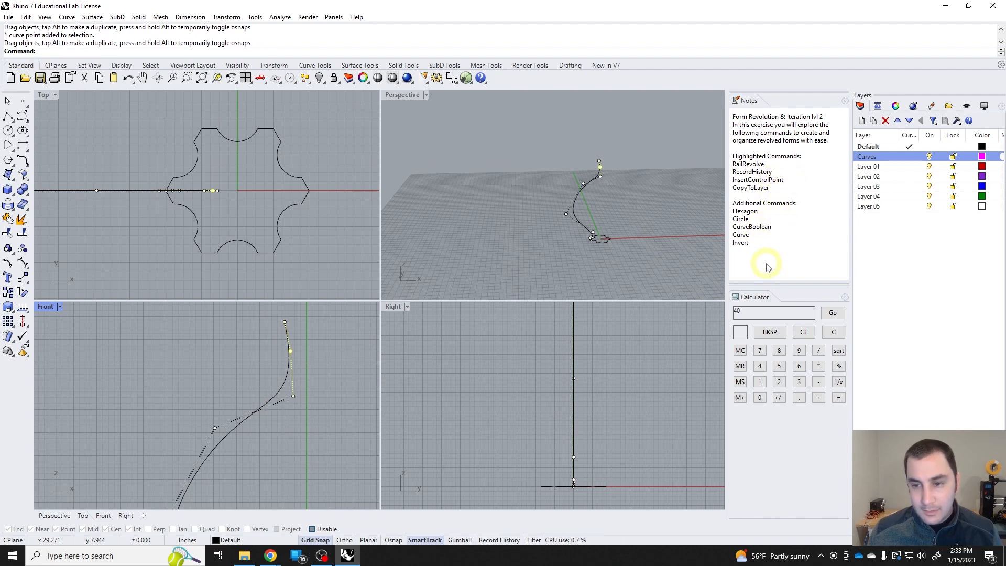
Add PointsOn as the first entry under Highlighted Commands in the notes, leaving no blank line in the list
key("Return")
key("BackSpace")
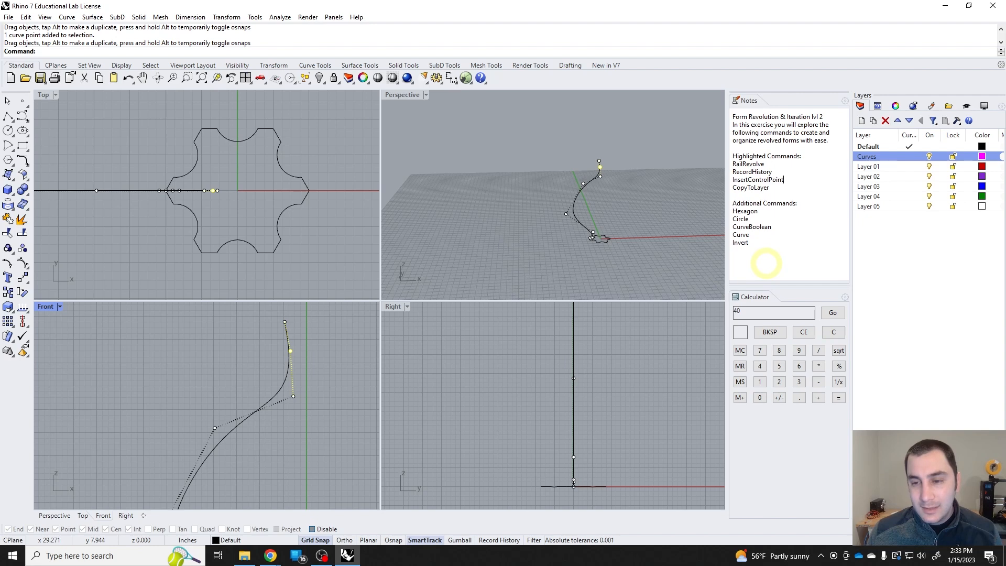
key("Return")
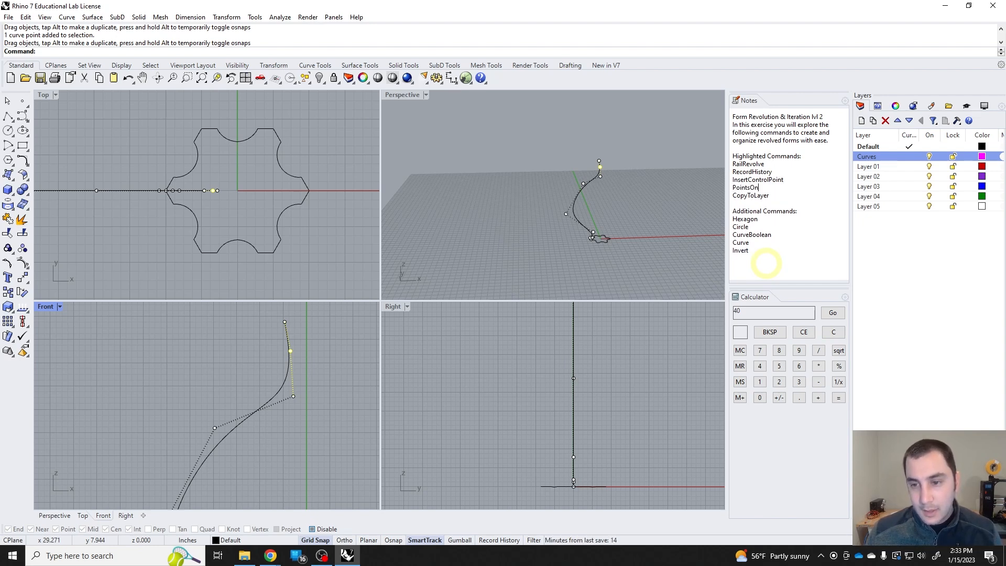
double_click(745, 187)
key("BackSpace")
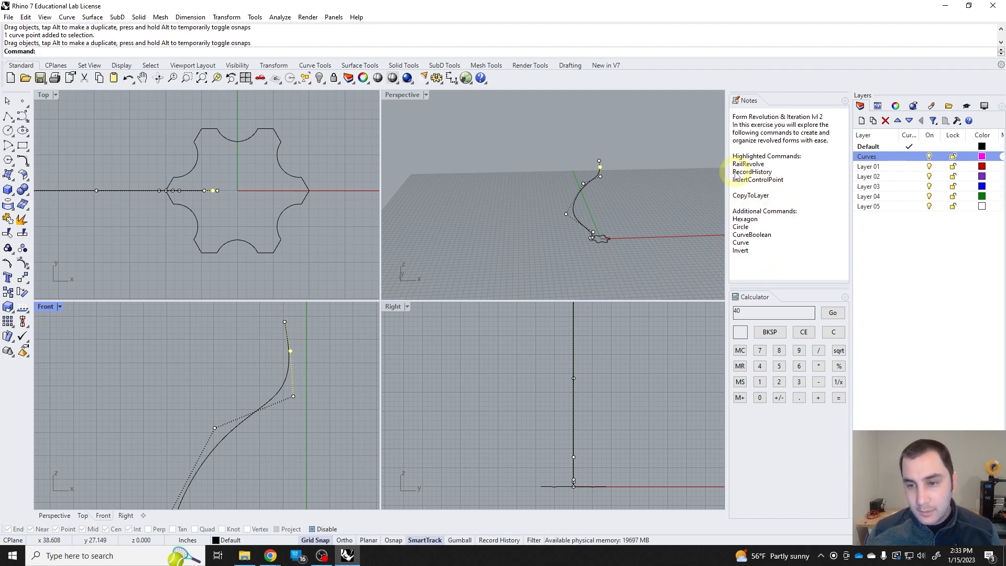
key("Return")
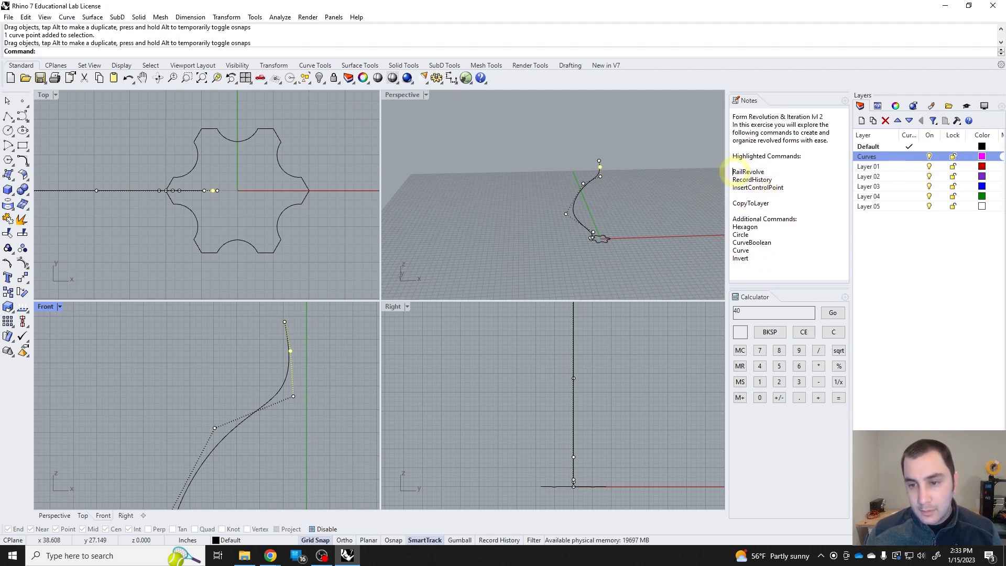
key("ctrl+z")
key("Up")
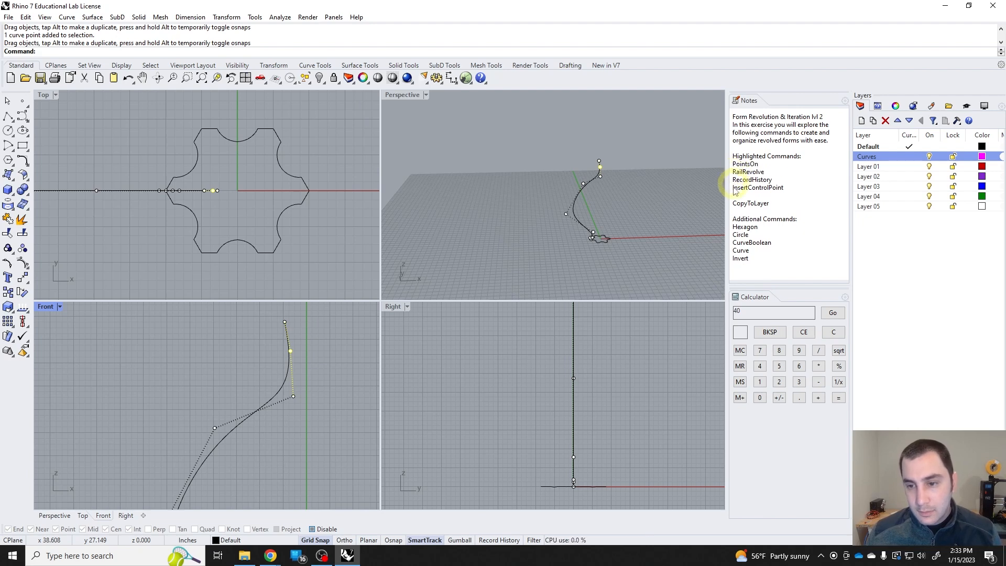
key("BackSpace")
Move the outermost belly control point of the profile curve slightly higher and turn the control points off
left_click(297, 397)
scroll(271, 433, "down", 8)
right_click_drag(275, 432, 284, 390)
right_click_drag(217, 422, 213, 399)
left_click_drag(207, 422, 206, 407)
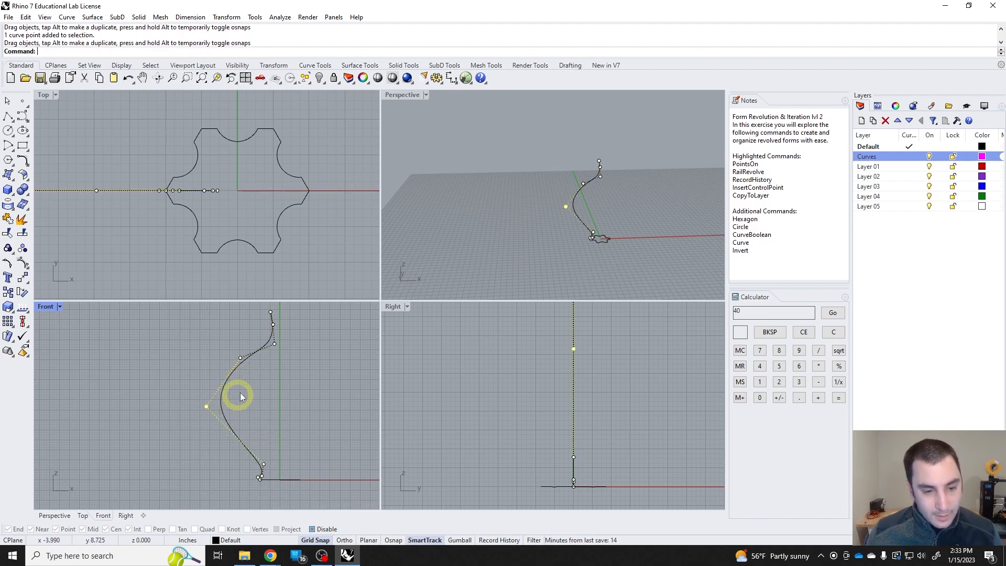
scroll(254, 396, "up", 1)
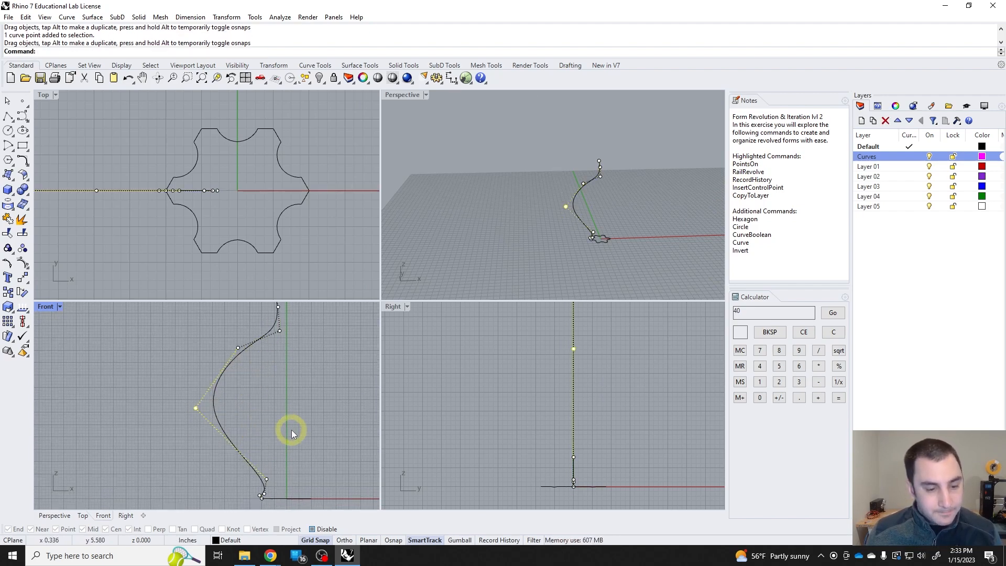
key("Escape")
Revolve the profile curve 360 degrees about the vertical axis through the origin
right_click_drag(529, 285, 463, 275)
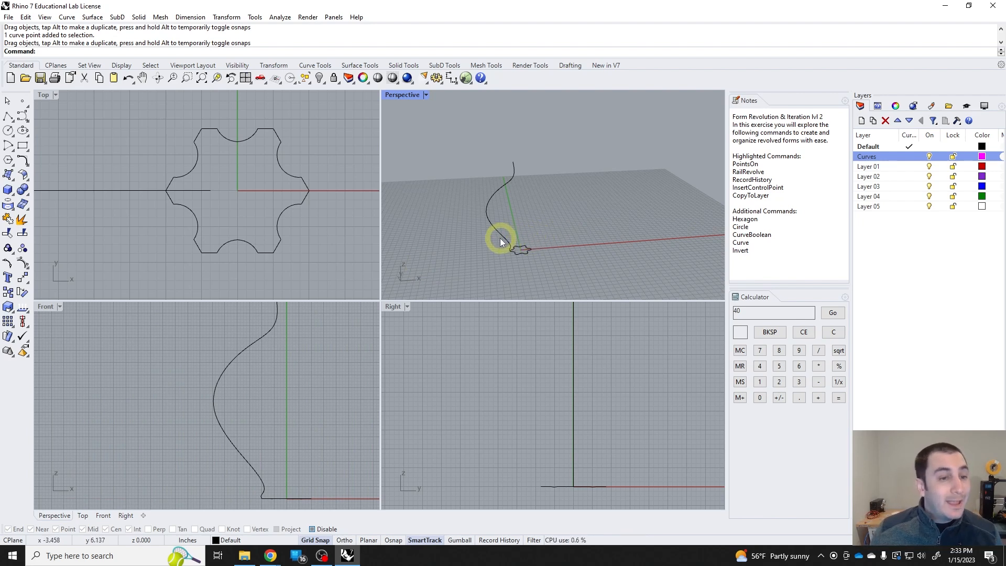
left_click(498, 193)
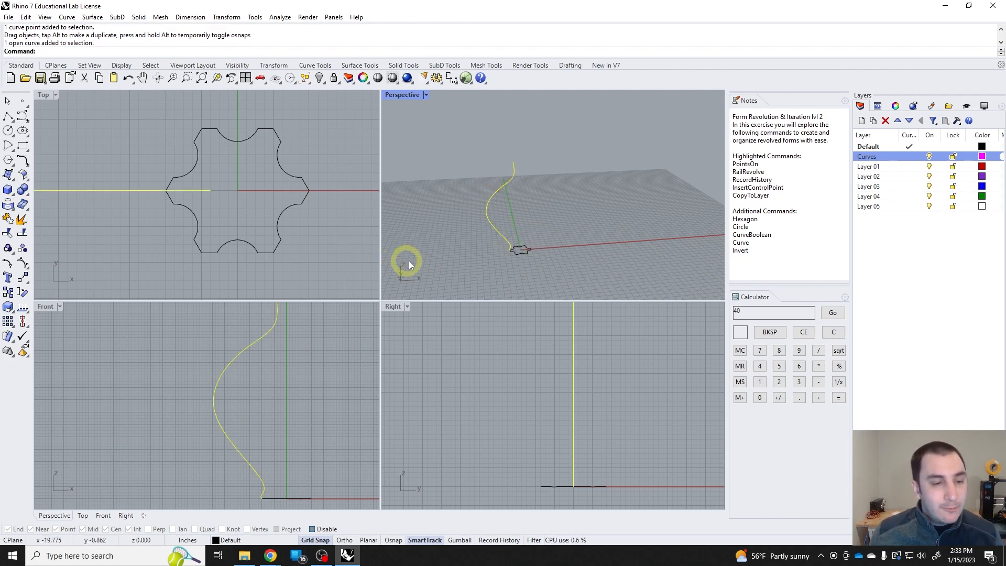
left_click(155, 192)
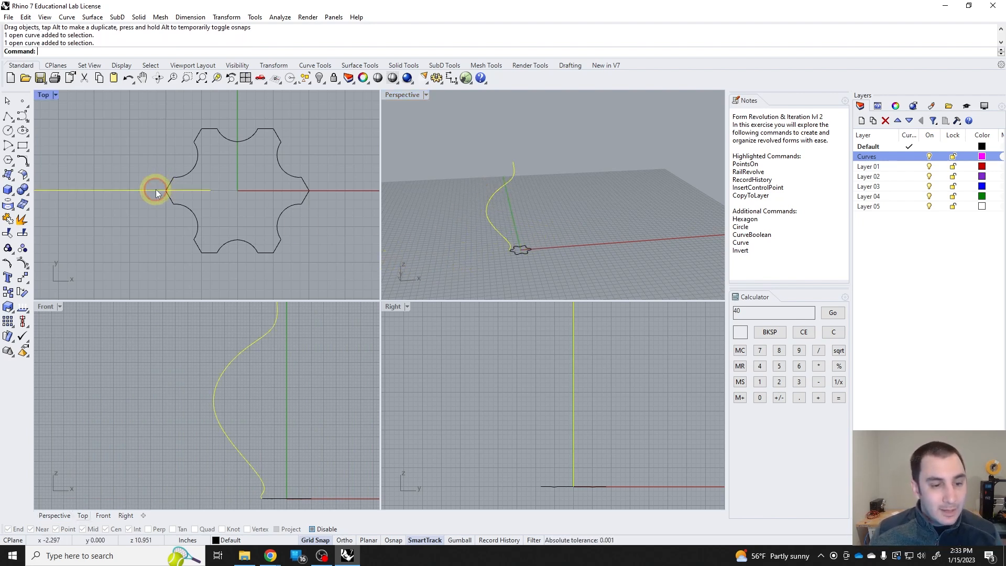
scroll(283, 375, "down", 3)
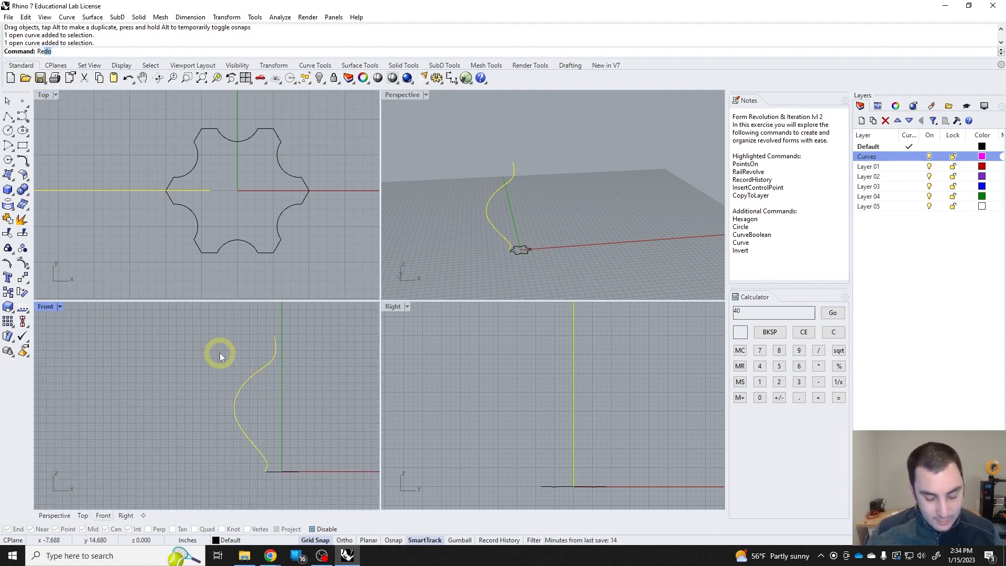
key("BackSpace")
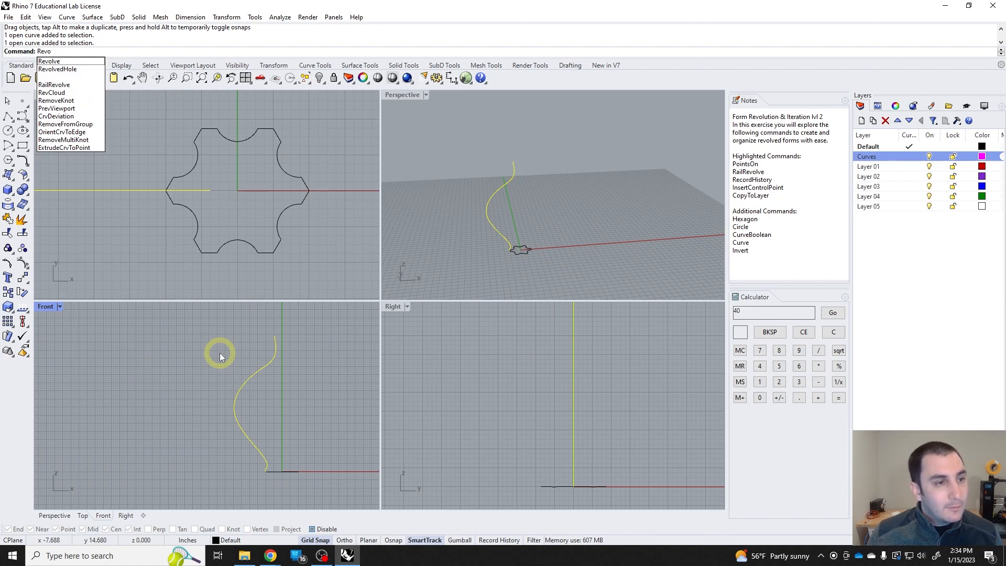
type("lve")
key("Return")
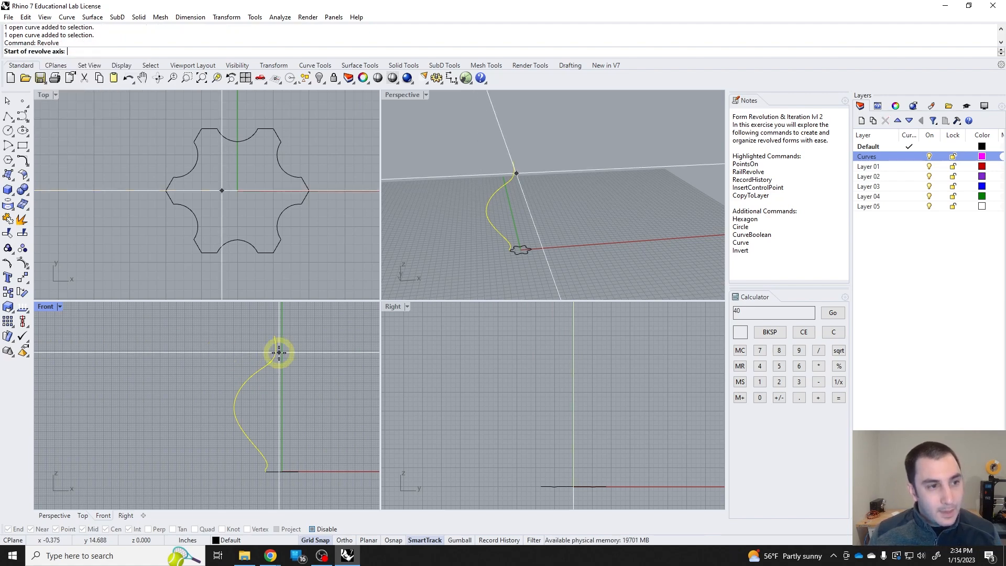
type("0")
key("Return")
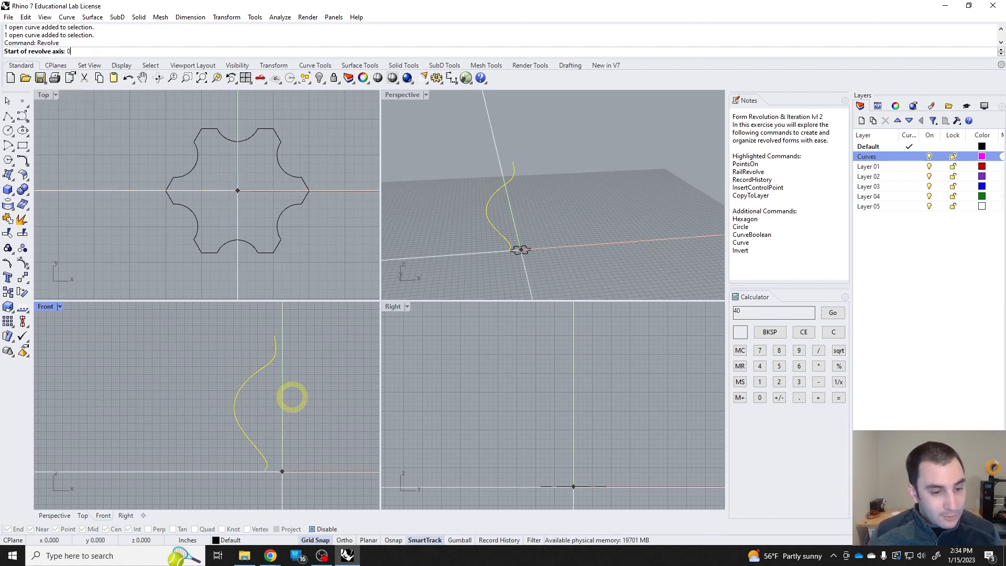
left_click(292, 397)
key("Return")
key("Return")
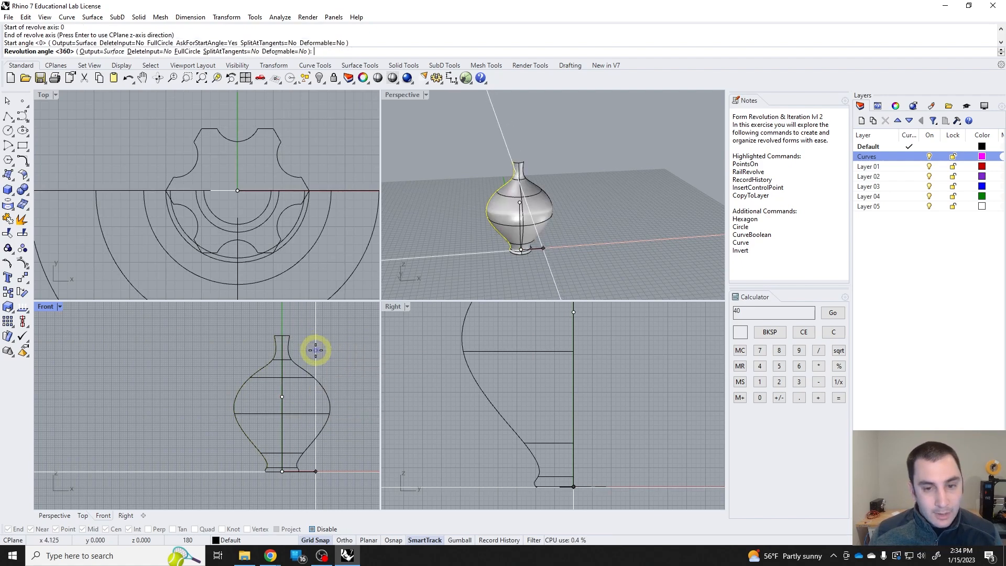
Delete the round vase surface made by the plain revolve, keeping the curves
right_click_drag(449, 274, 508, 236)
scroll(565, 225, "up", 5)
left_click(577, 234)
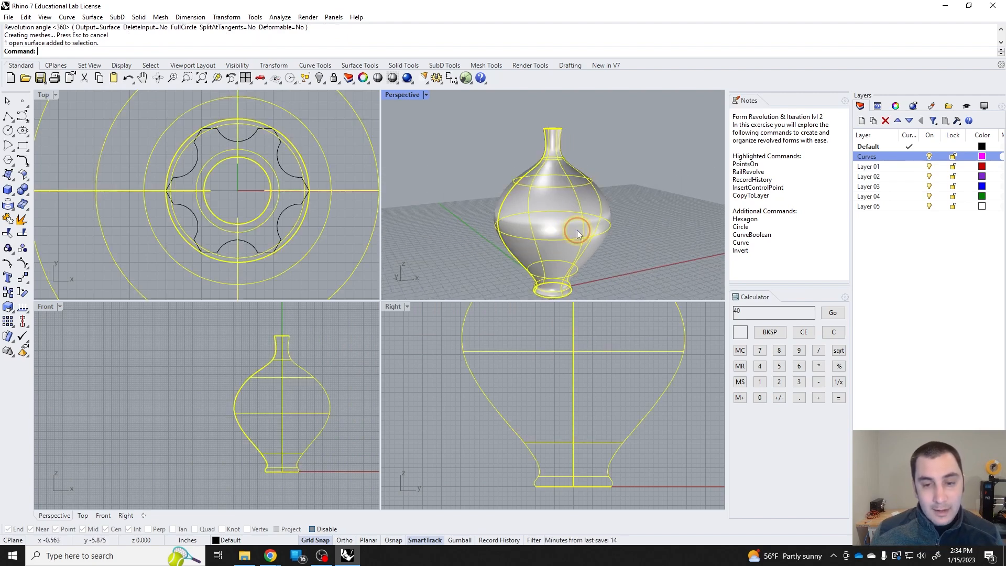
key("Delete")
right_click_drag(495, 263, 512, 232, "shift")
left_click(510, 233)
left_click(478, 265)
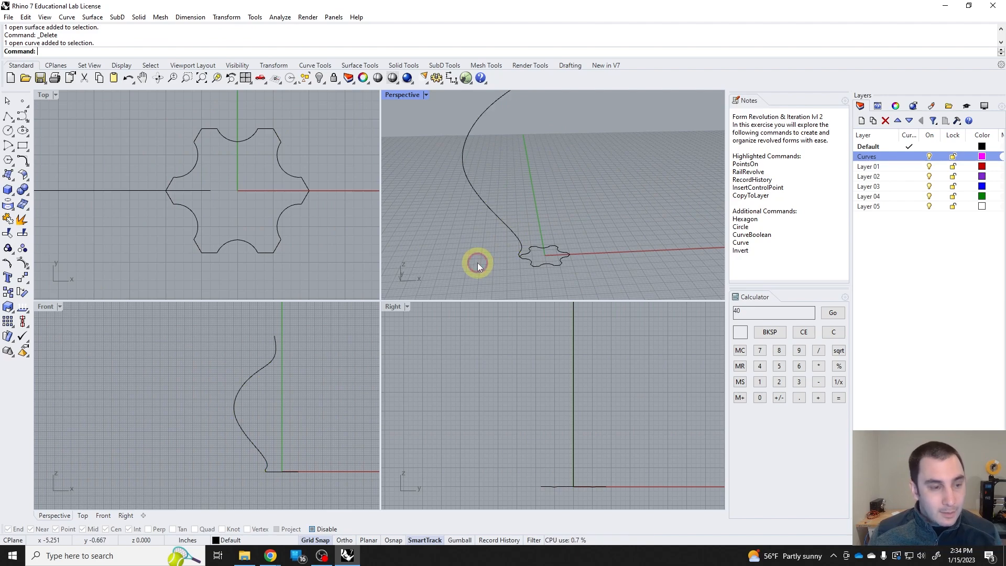
type("RailRevolve")
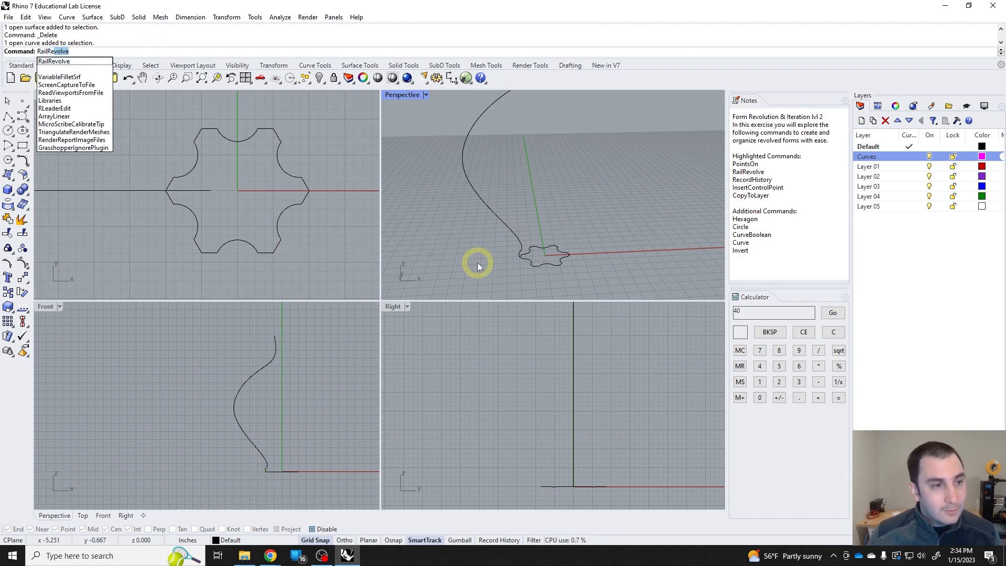
key("Escape")
left_click(92, 17)
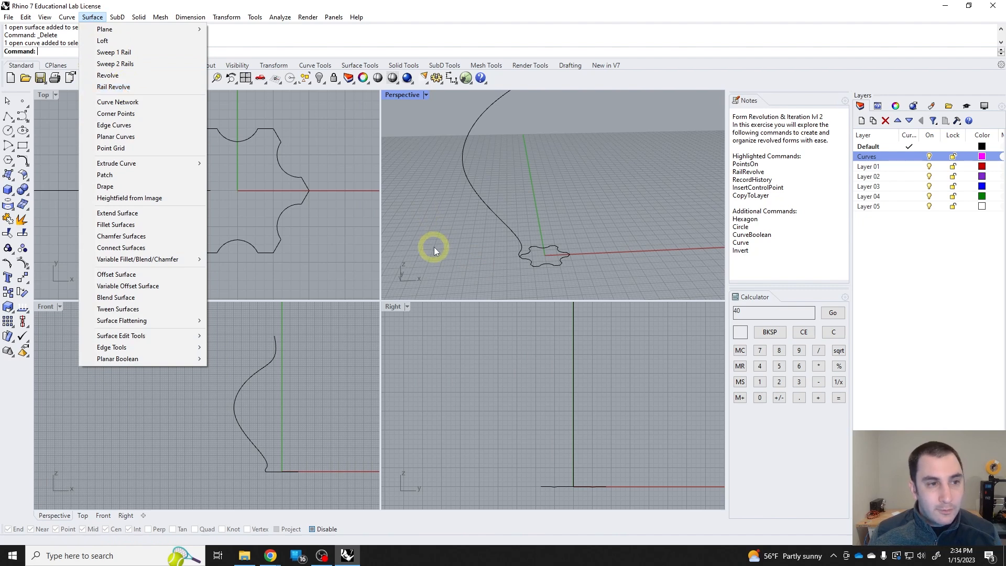
left_click(483, 288)
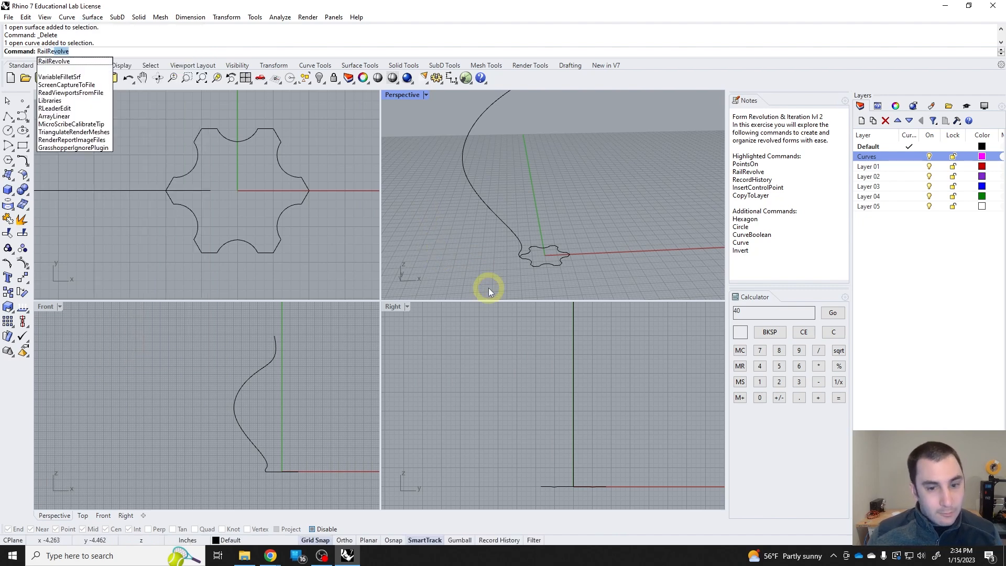
Rail-revolve the profile curve along the notched hexagon rail about the vertical axis through the origin, without recording history
key("Return")
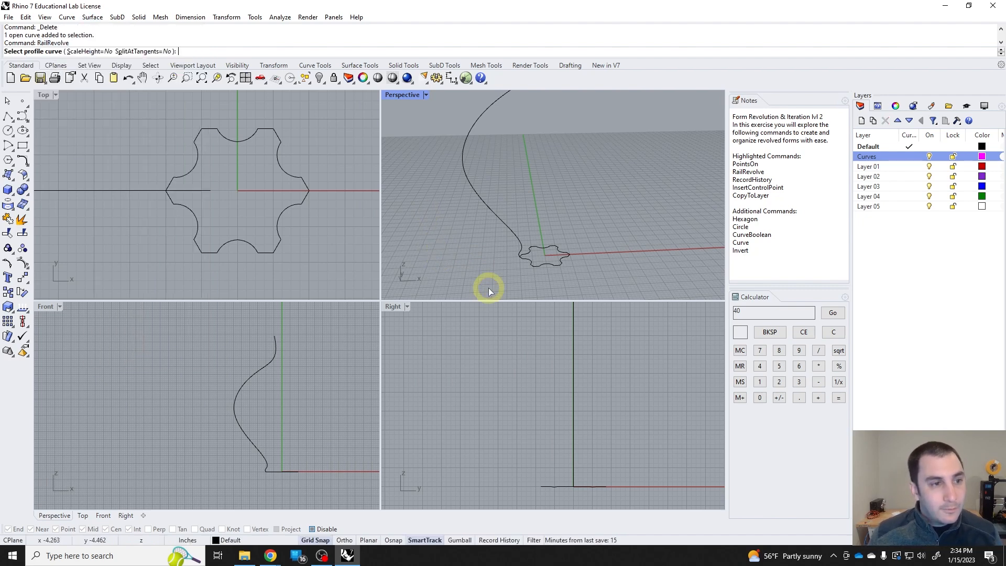
left_click(507, 226)
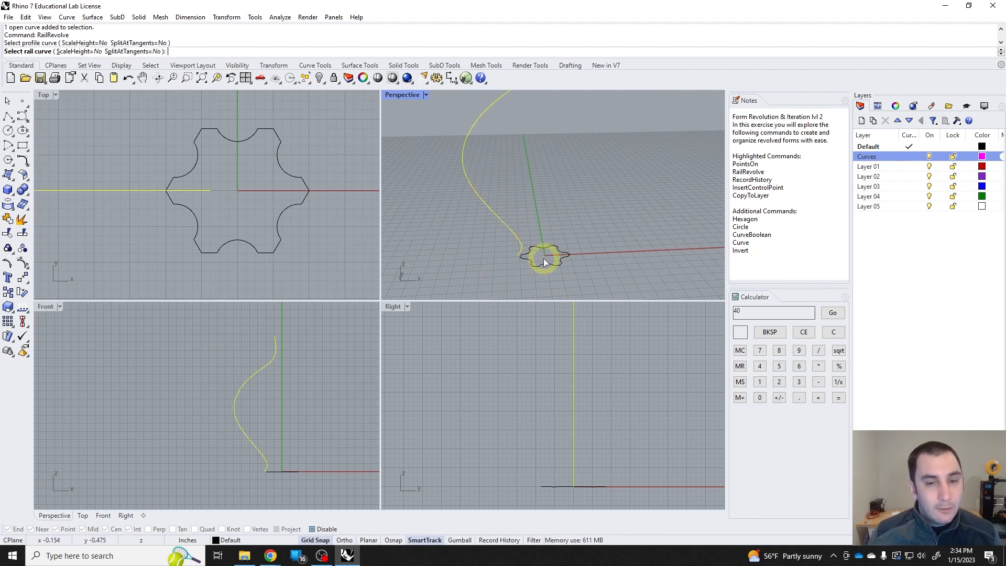
left_click(530, 261)
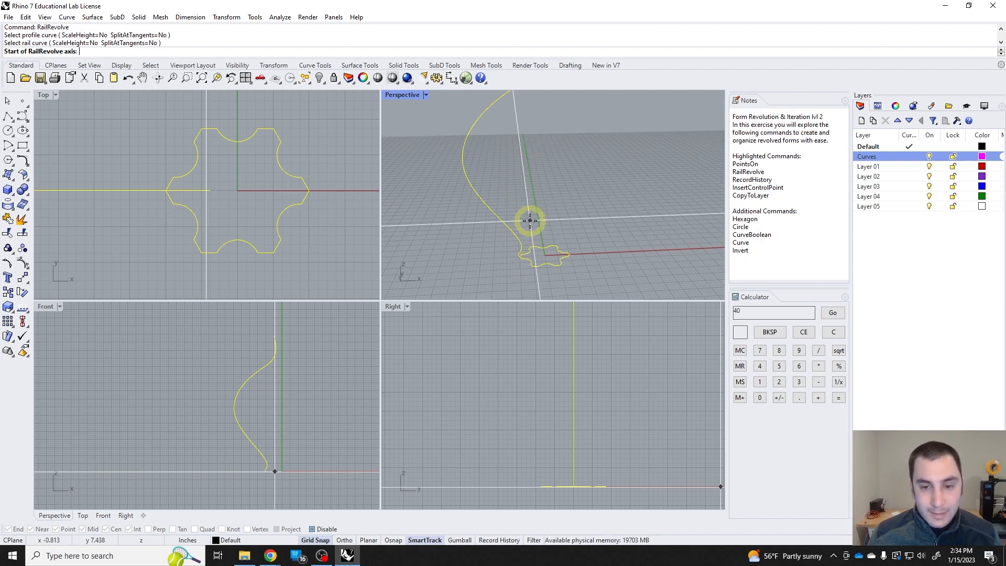
type("0")
key("Return")
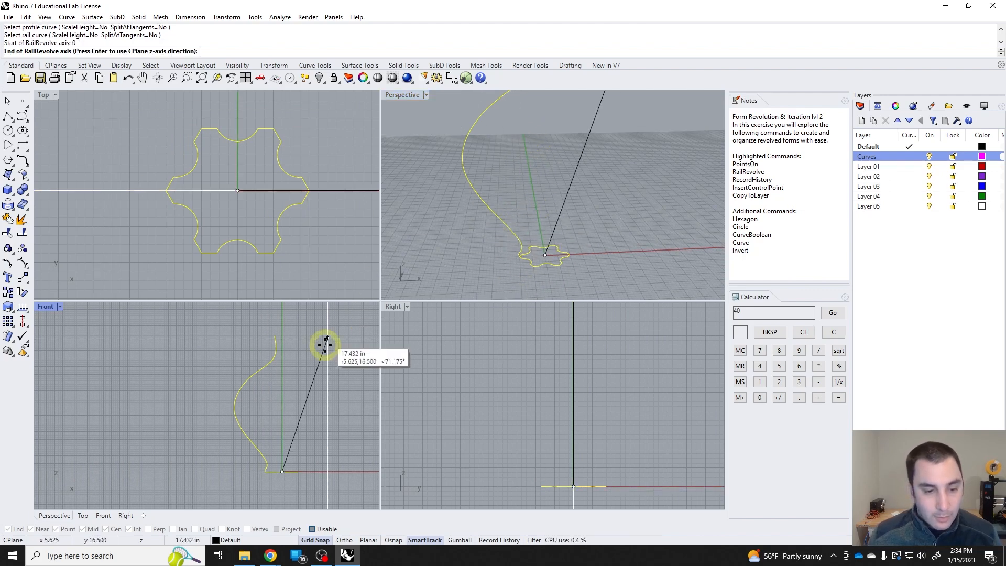
left_click(297, 368)
right_click_drag(497, 236, 539, 206)
Undo the rail revolve, redo it to inspect the fluted vase, and undo it again
key("ctrl+z")
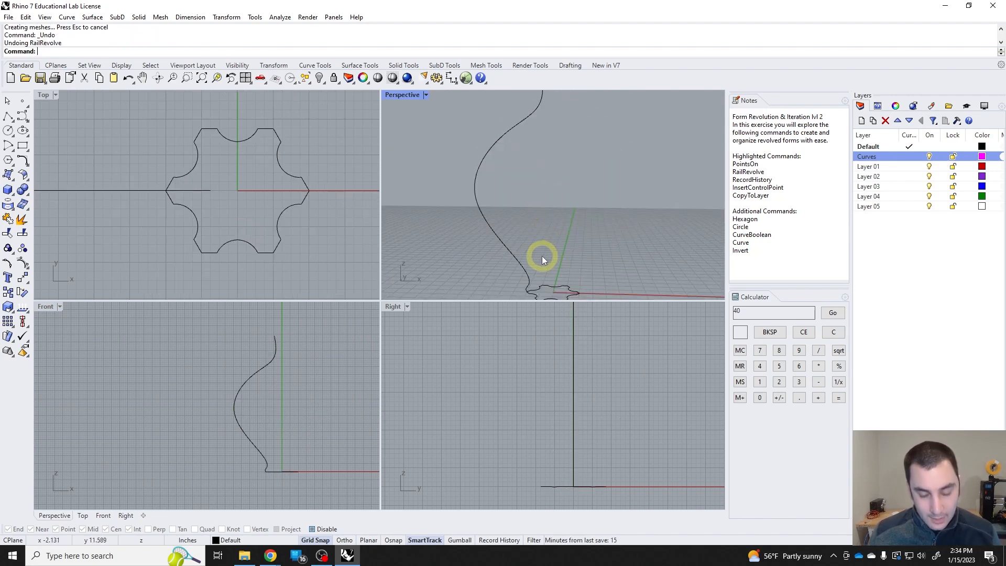
key("ctrl+y")
right_click_drag(541, 256, 539, 218)
right_click_drag(539, 265, 528, 220)
key("ctrl+z")
right_click_drag(545, 255, 534, 222)
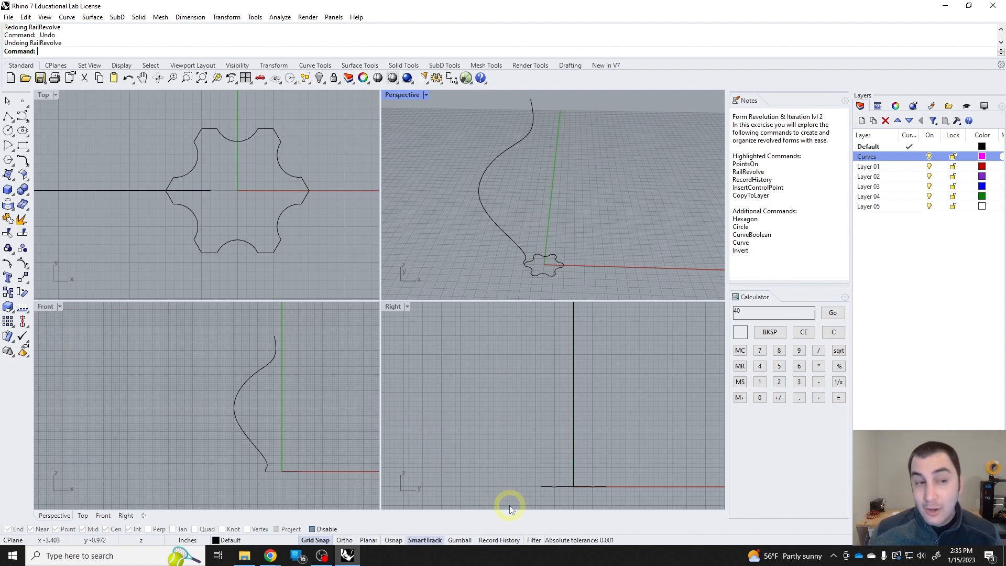
Turn on Record History and rail-revolve the profile curve along the notched hexagon rail about the vertical axis through the origin
left_click(498, 540)
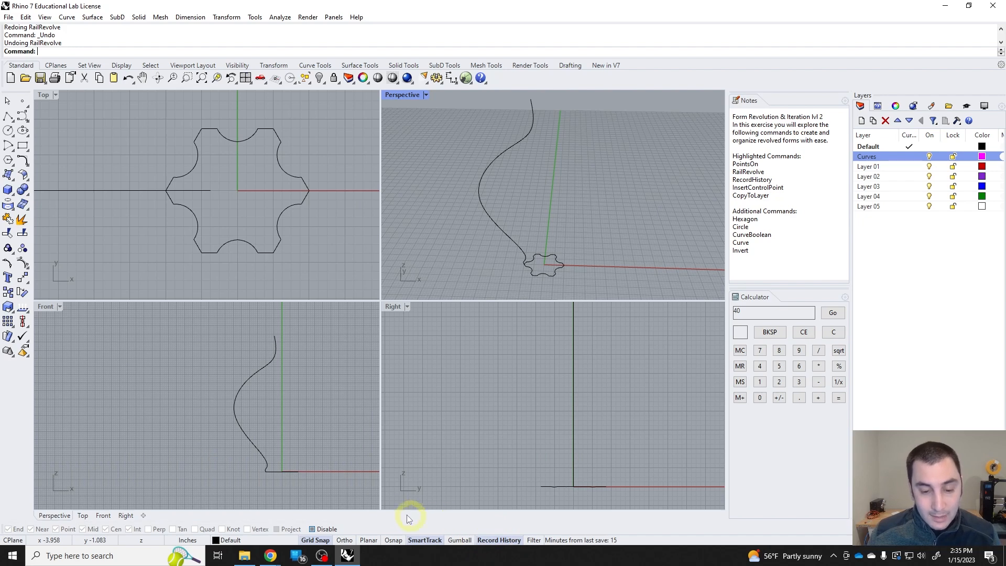
left_click(254, 444)
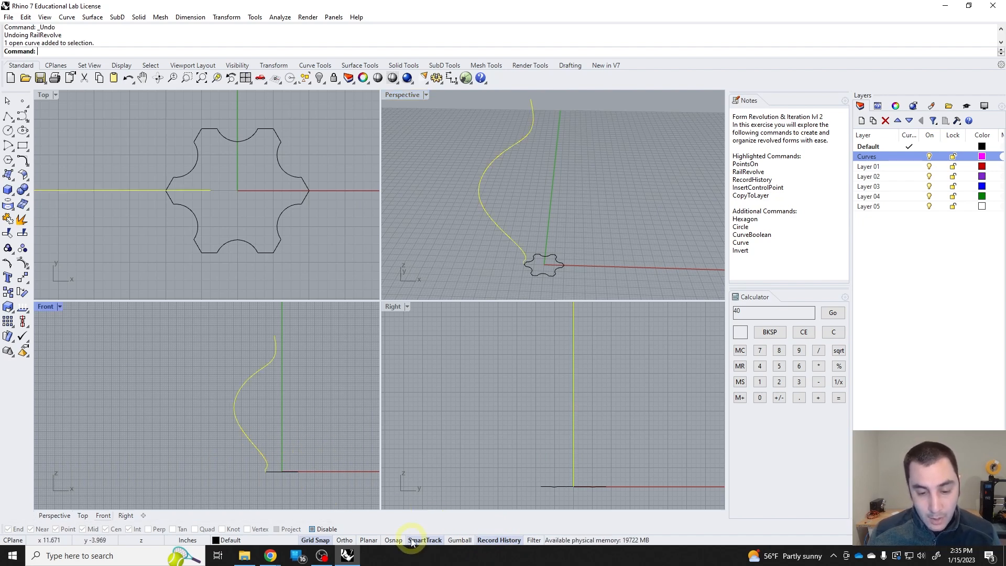
left_click(352, 378)
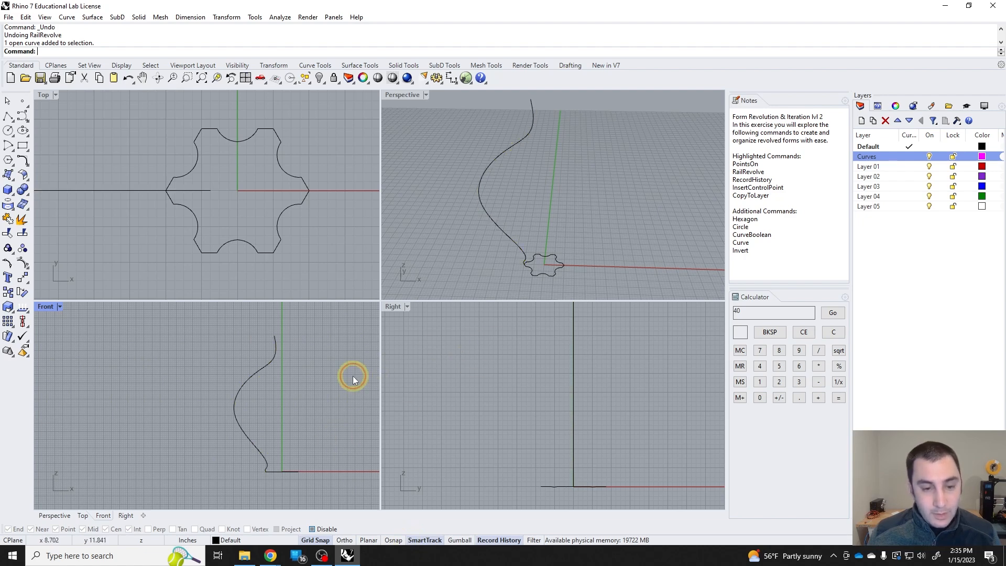
type("Rail")
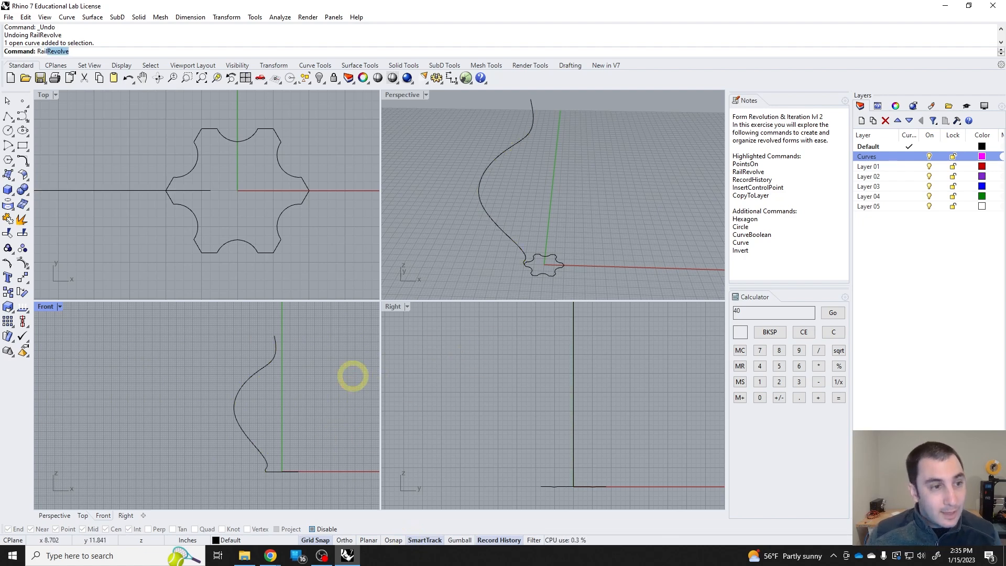
type("ev")
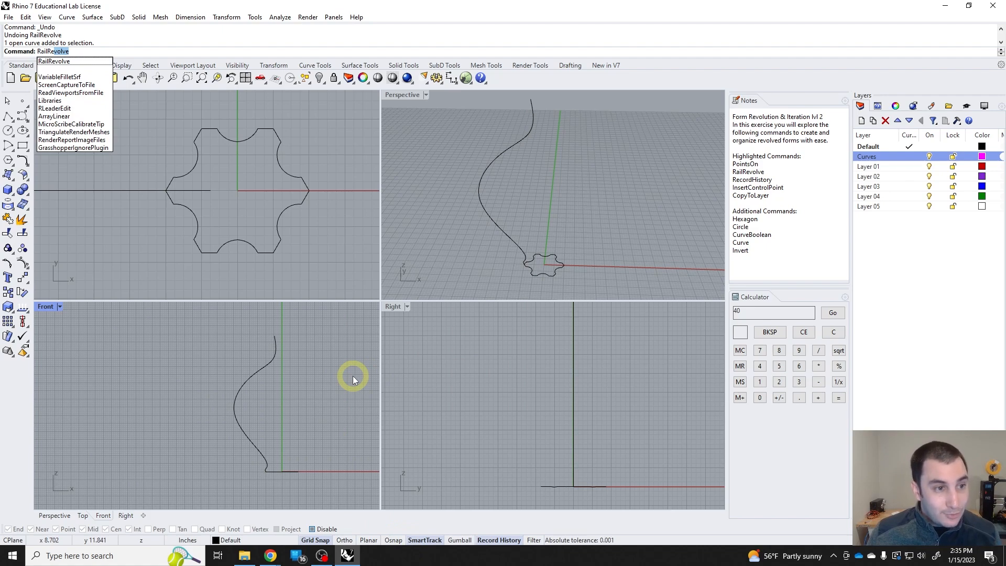
type("volve")
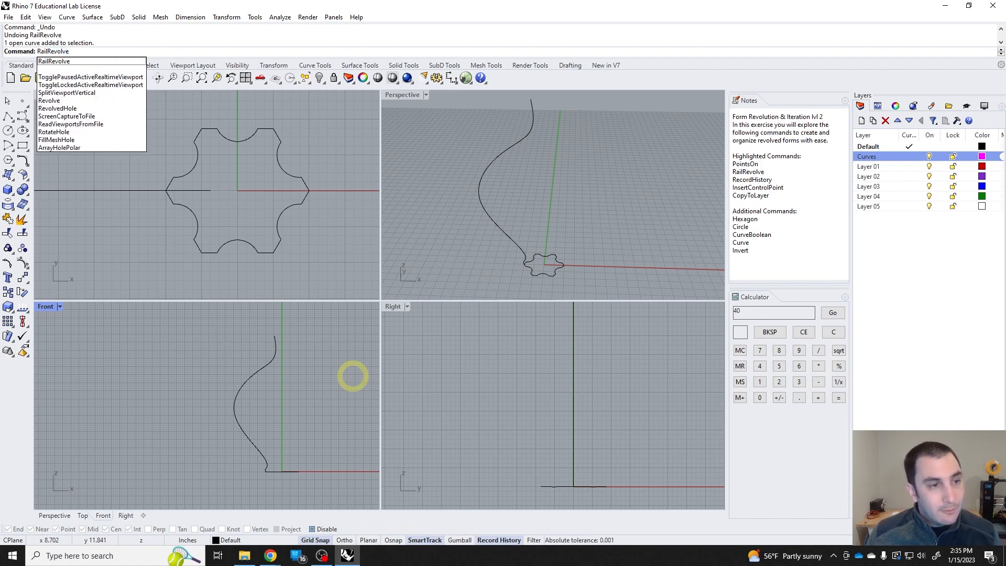
key("Return")
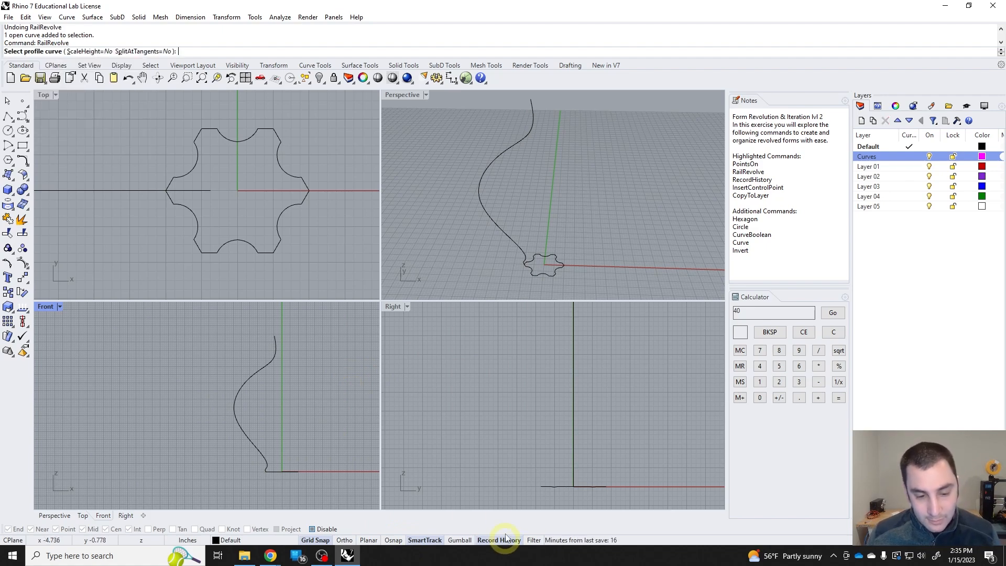
left_click(244, 377)
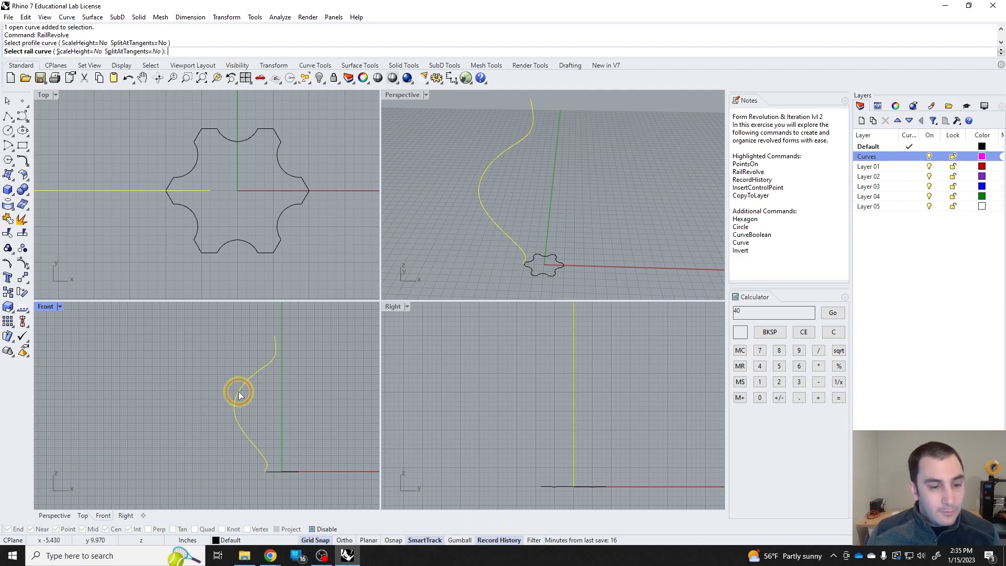
left_click(279, 472)
type("0")
key("Return")
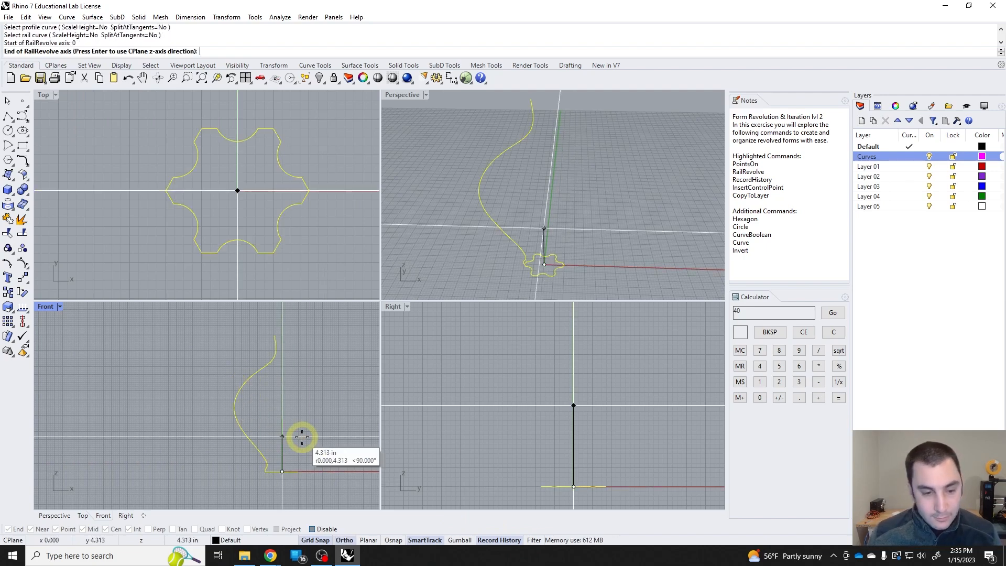
left_click(311, 384)
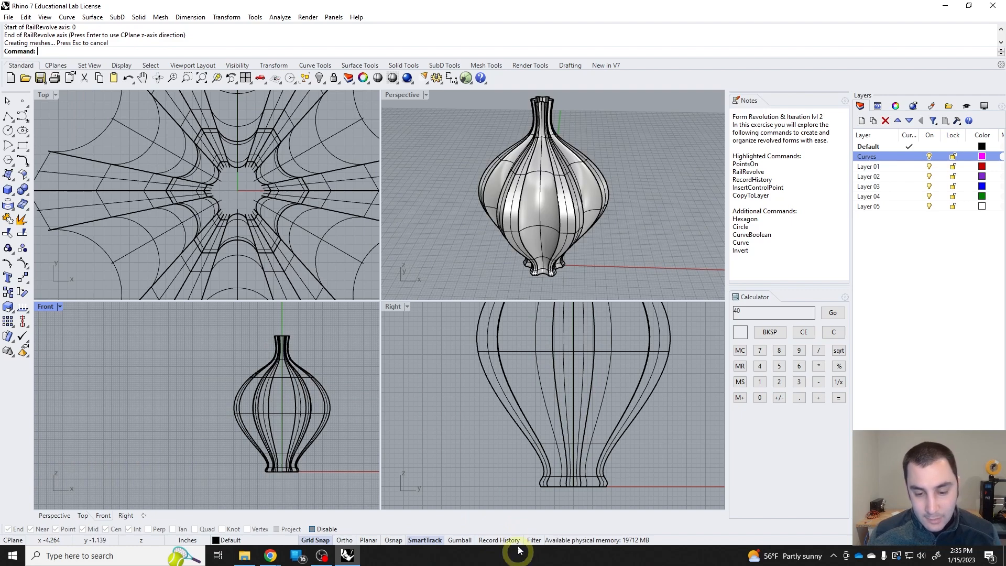
Change the profile curve and notched hexagon rail to the Curves layer, leaving the vase polysurface out of the selection
right_click_drag(555, 237, 534, 222)
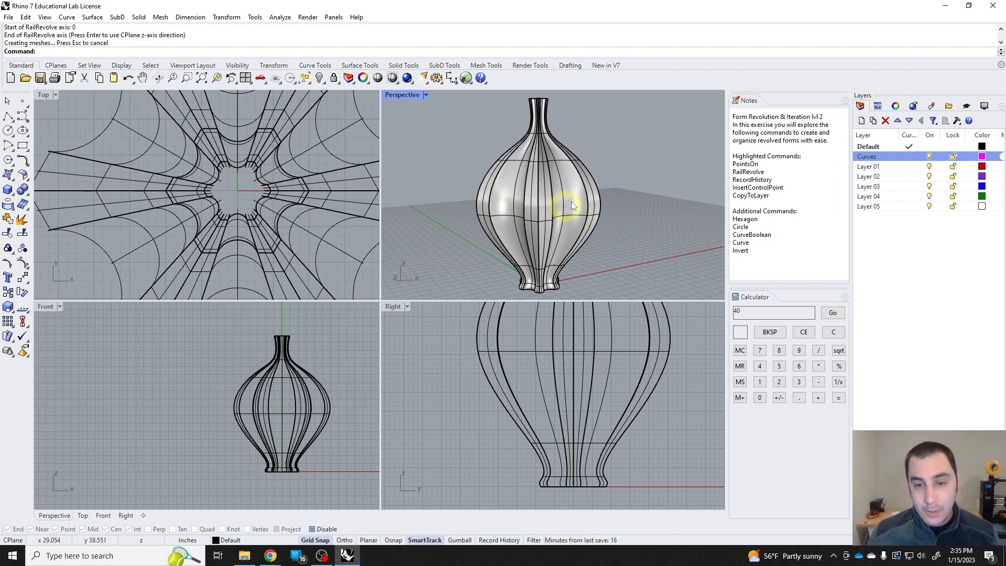
left_click(349, 352)
type("SelCrv")
key("Return")
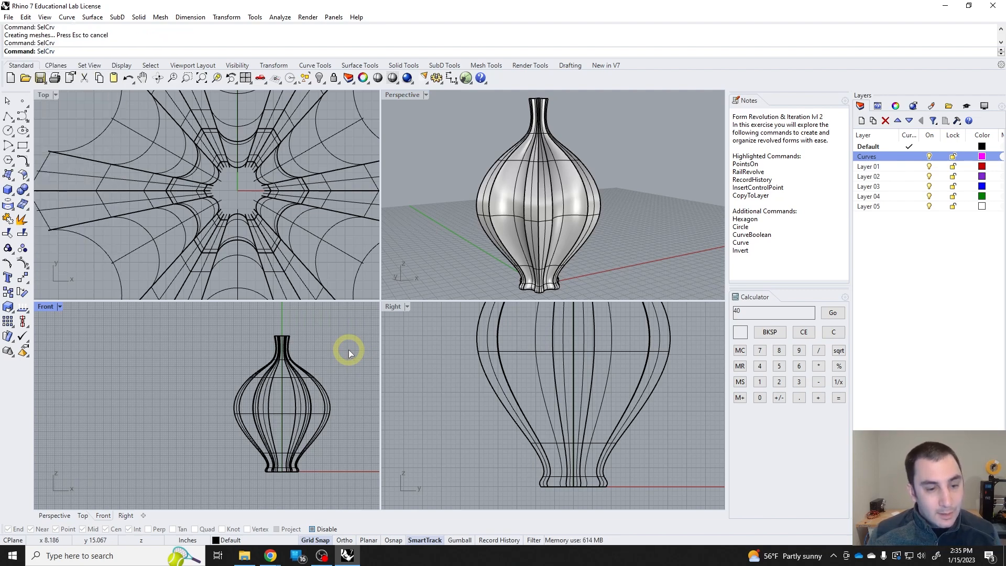
left_click_drag(325, 416, 189, 388)
left_click(328, 410, "ctrl")
right_click_drag(559, 201, 584, 212)
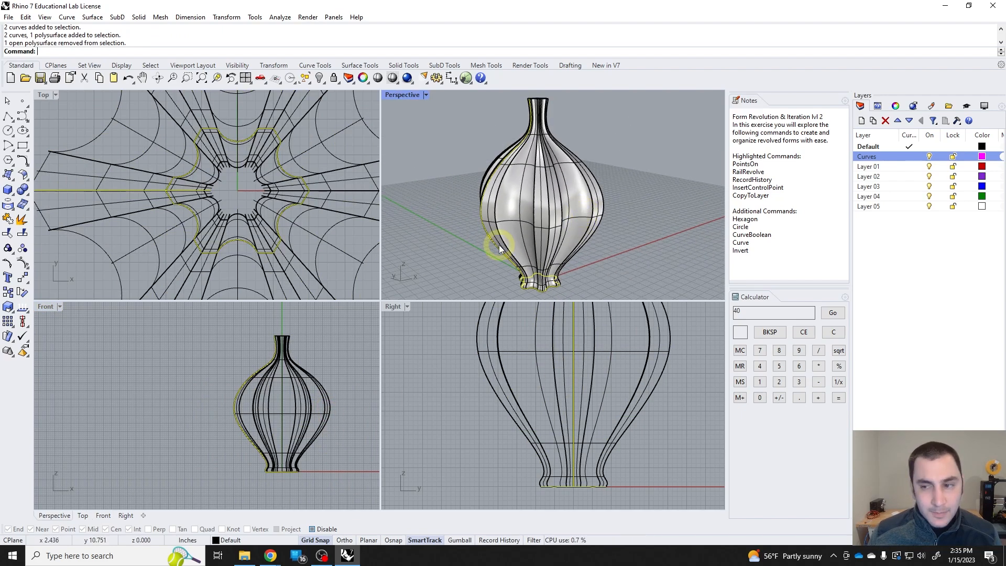
key("BackSpace")
type("angeLayer")
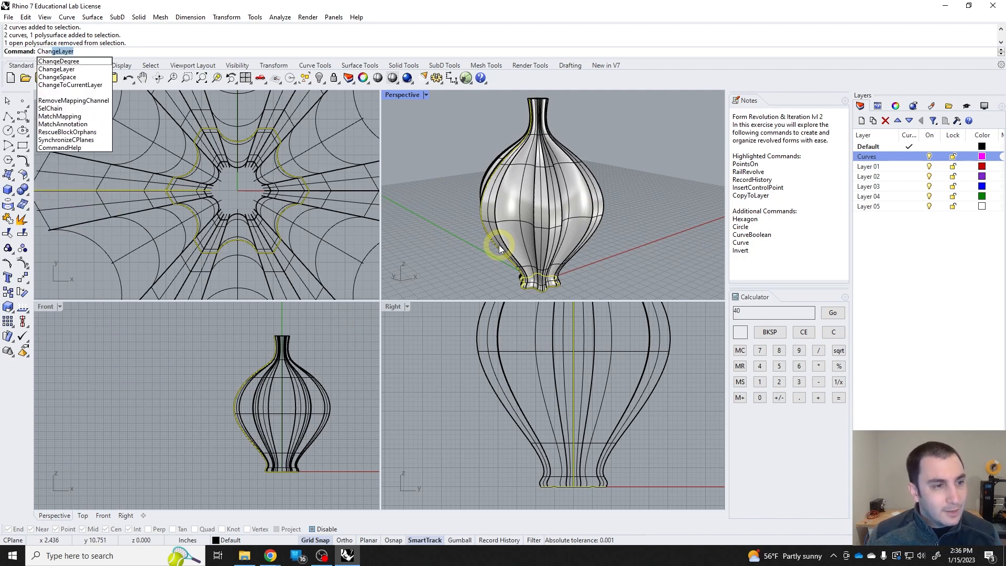
key("Return")
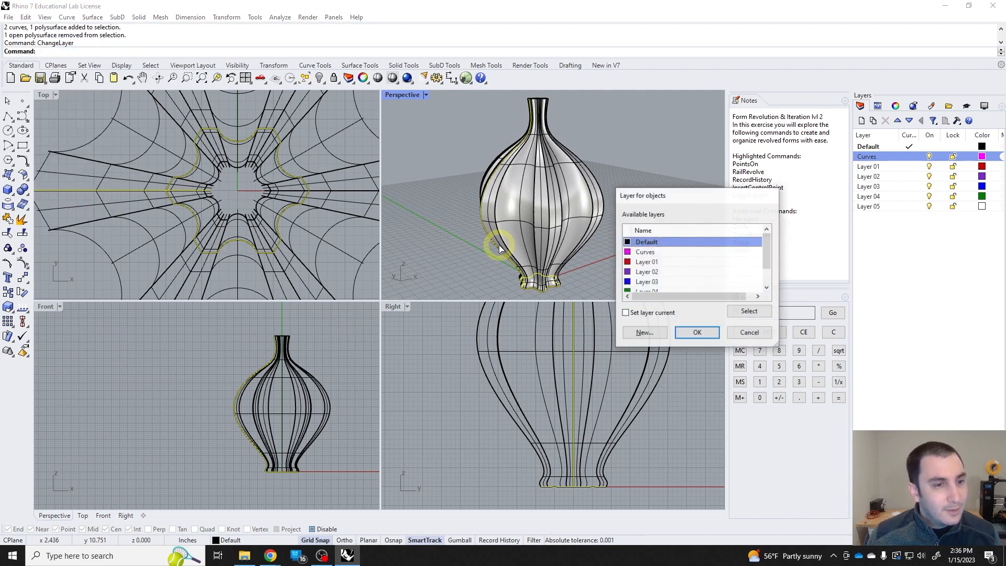
left_click(661, 252)
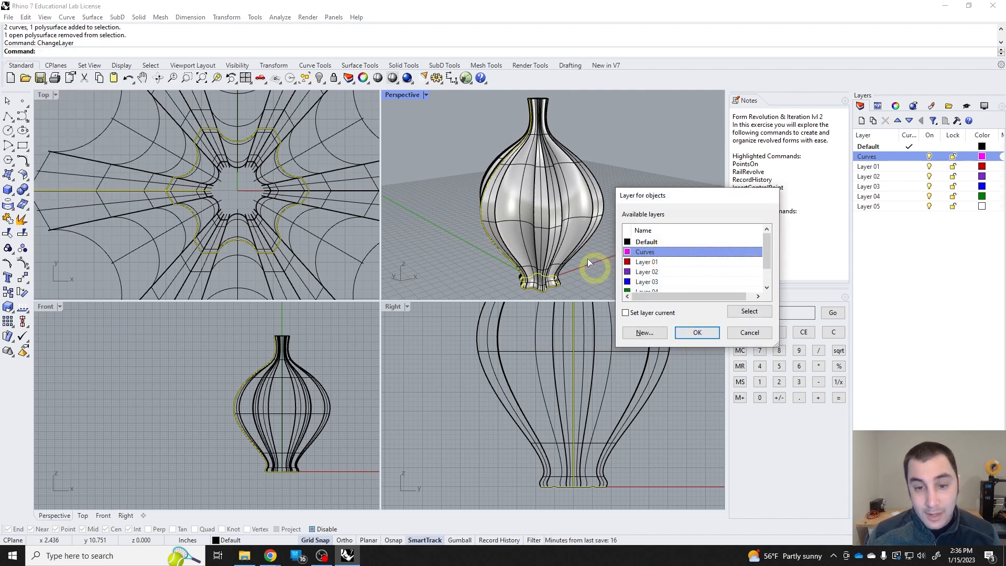
left_click(695, 333)
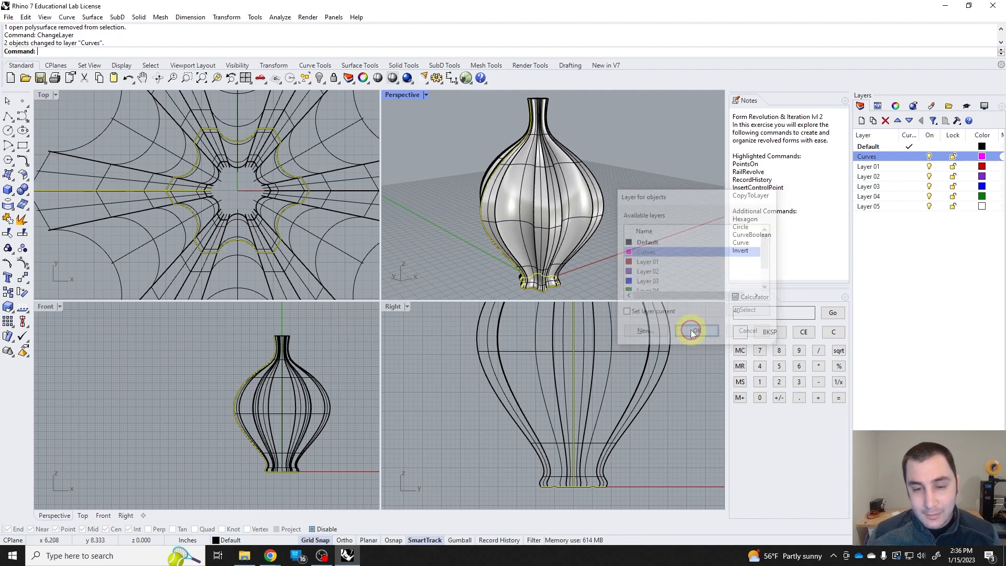
Bring the profile curve and hexagon rail to the front of the display order with BringToFront, excluding the vase
right_click_drag(617, 218, 548, 256)
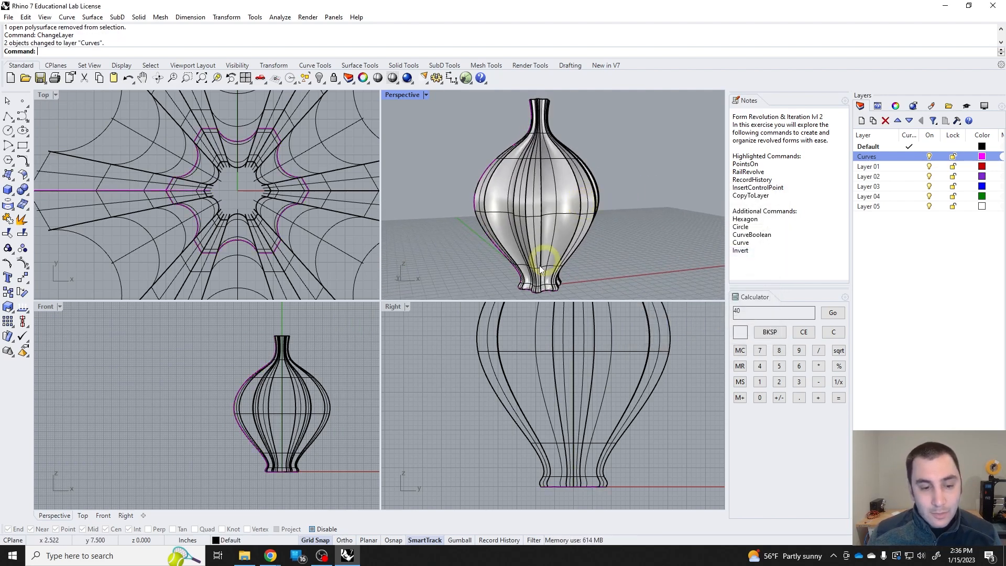
type("S")
left_click_drag(594, 294, 506, 233)
left_click(551, 213, "ctrl")
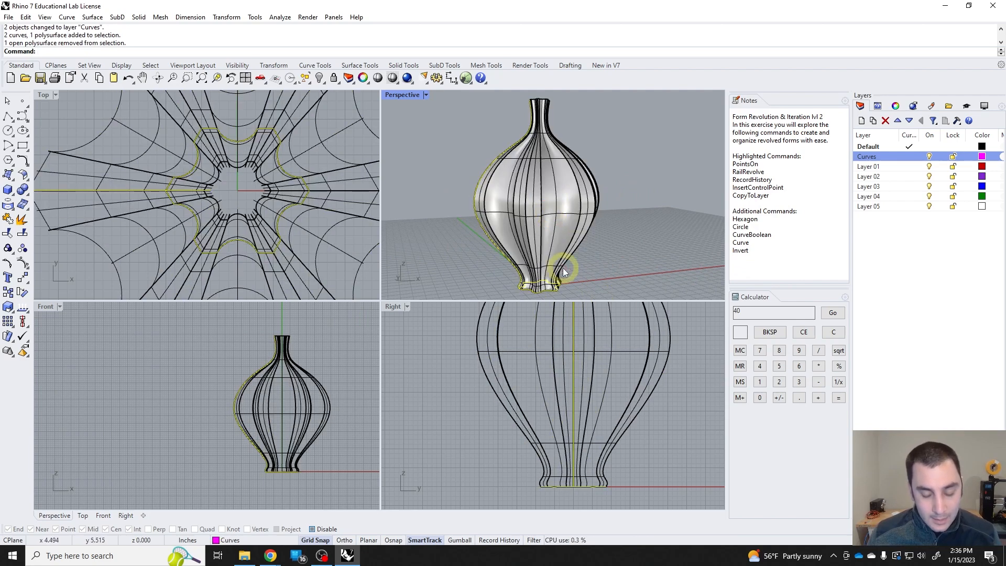
type("BringToFront")
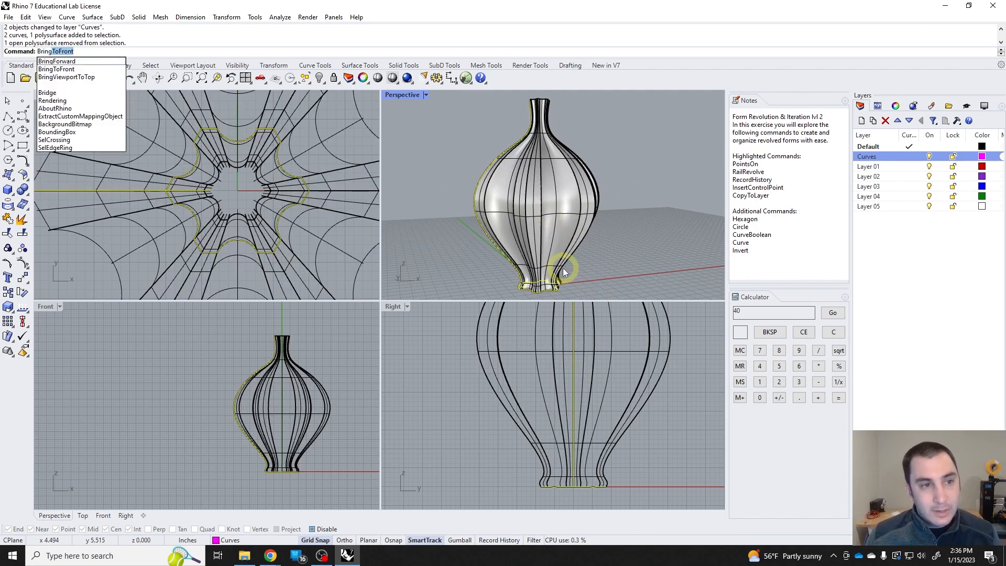
key("Return")
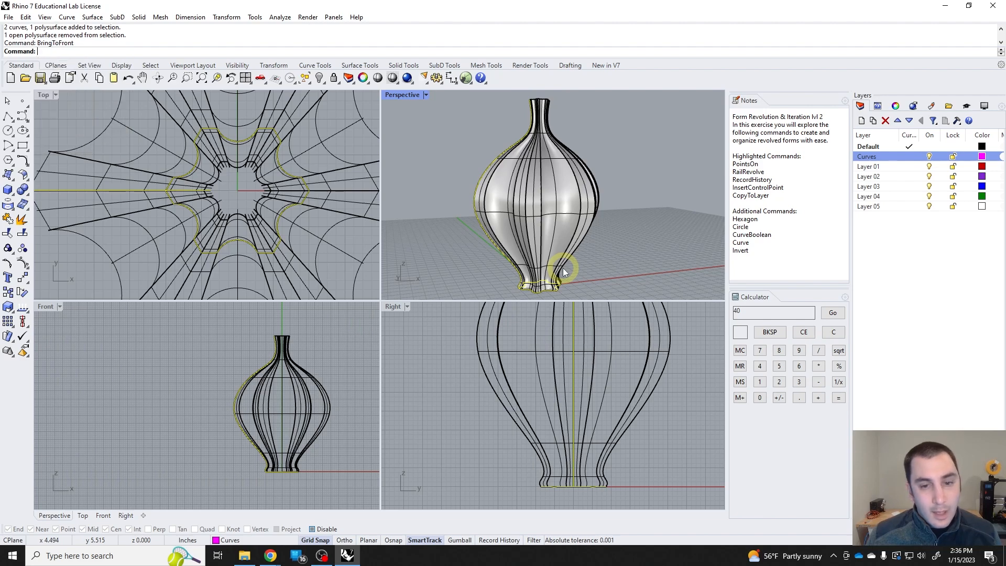
key("Escape")
right_click_drag(577, 265, 532, 270)
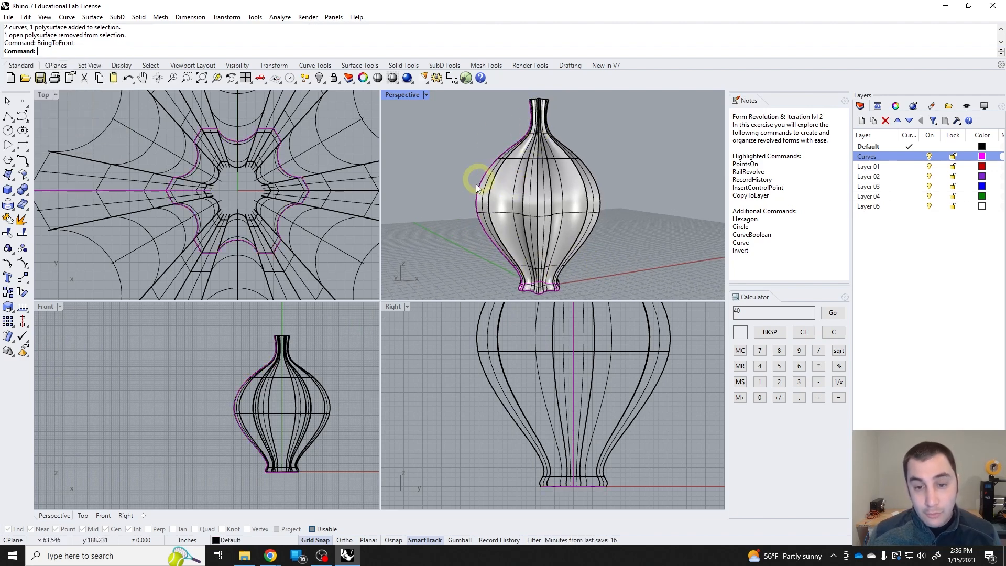
Undo and redo the BringToFront change to compare how the curves display against the vase
right_click_drag(559, 257, 540, 236)
key("ctrl+z")
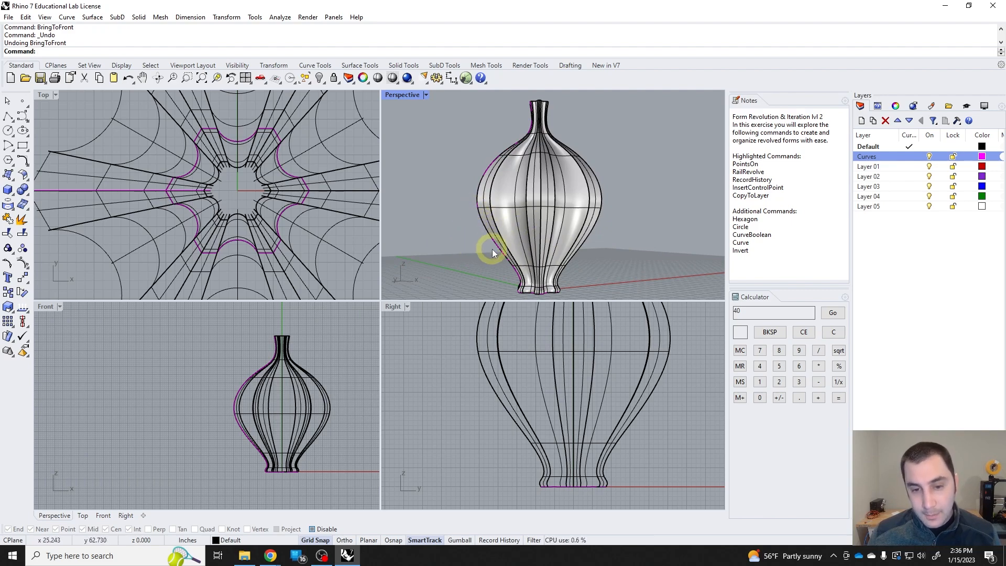
key("ctrl+y")
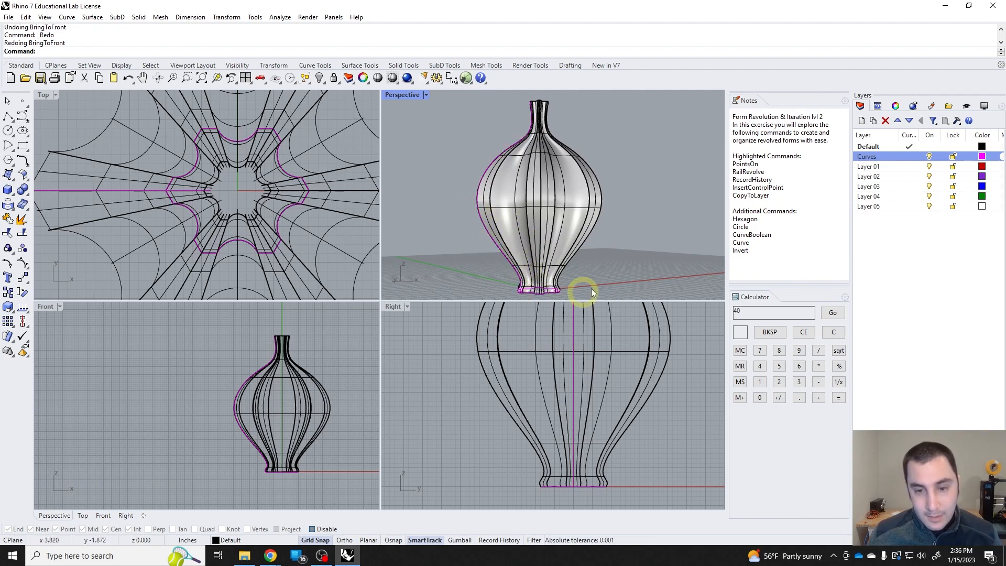
right_click_drag(620, 193, 544, 284)
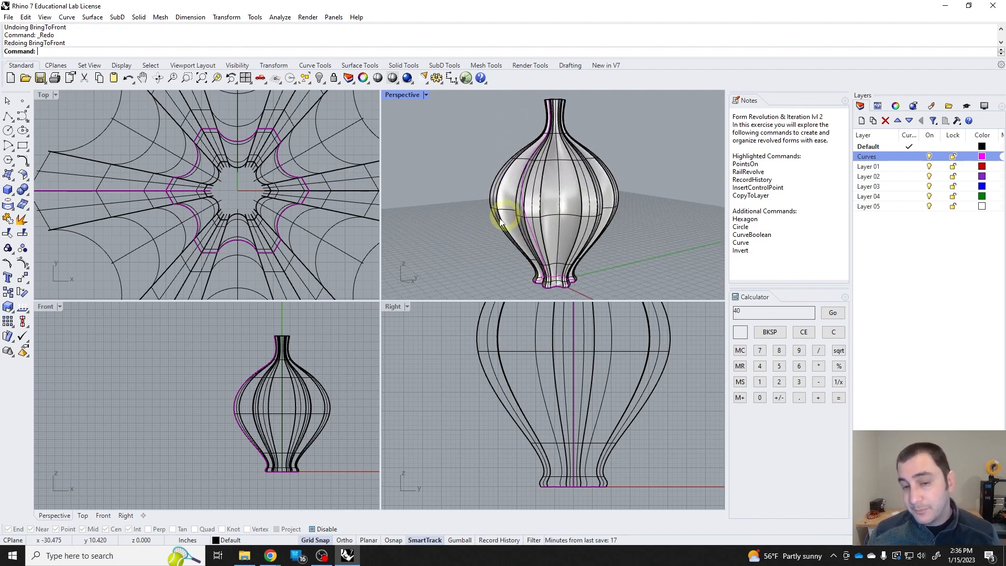
Switch the Perspective viewport to Ghosted display to examine the curves through the vase, and return it to Shaded
left_click(529, 228)
left_click(597, 262)
left_click(528, 231)
left_click(600, 265)
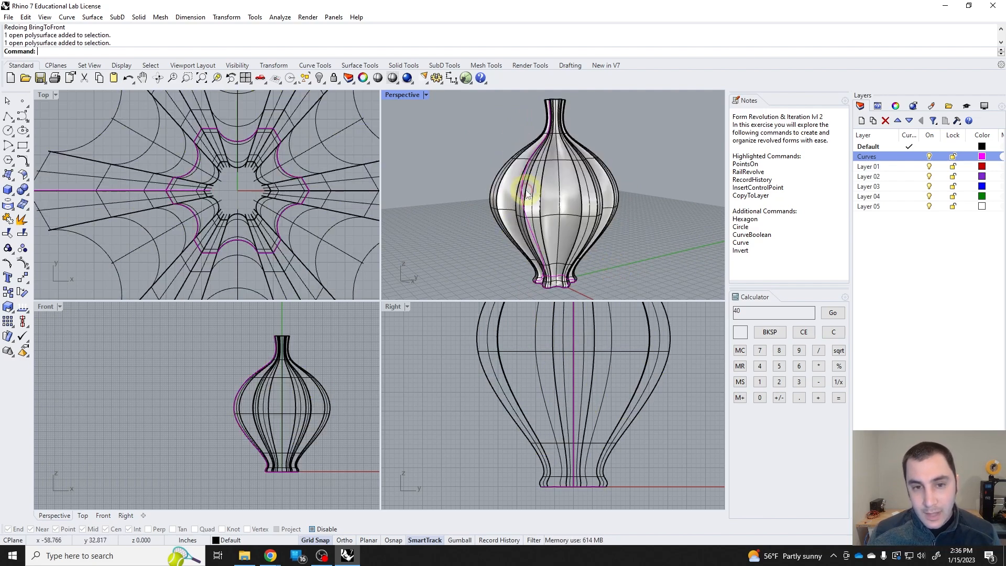
left_click(396, 85)
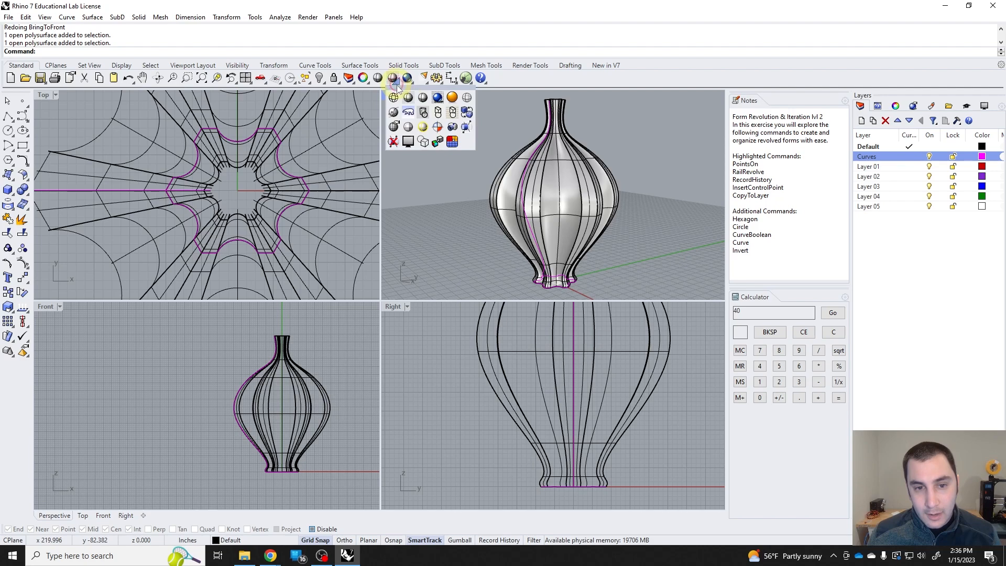
left_click(465, 99)
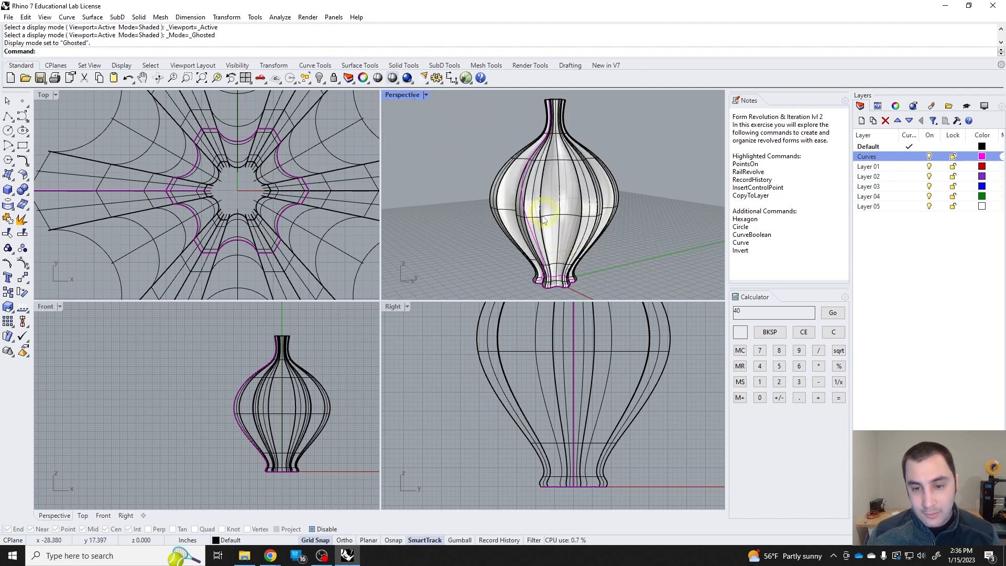
left_click(532, 233)
left_click(657, 235)
left_click(393, 78)
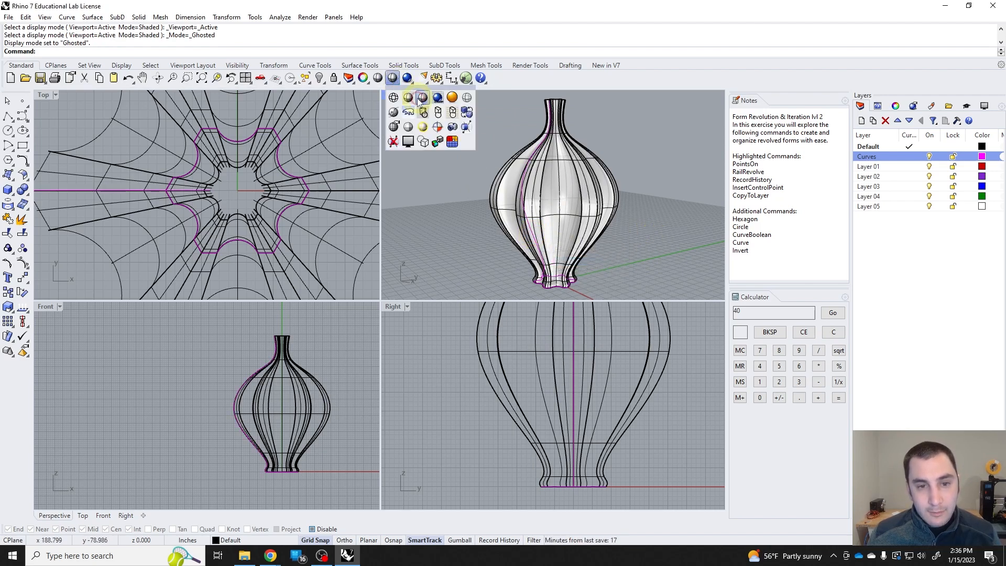
left_click(436, 97)
Add BringToFront to the end of the Additional Commands list in the notes
mouse_move(467, 170)
right_mouse_down()
mouse_move(527, 234)
mouse_move(549, 240)
mouse_move(566, 213)
right_mouse_up()
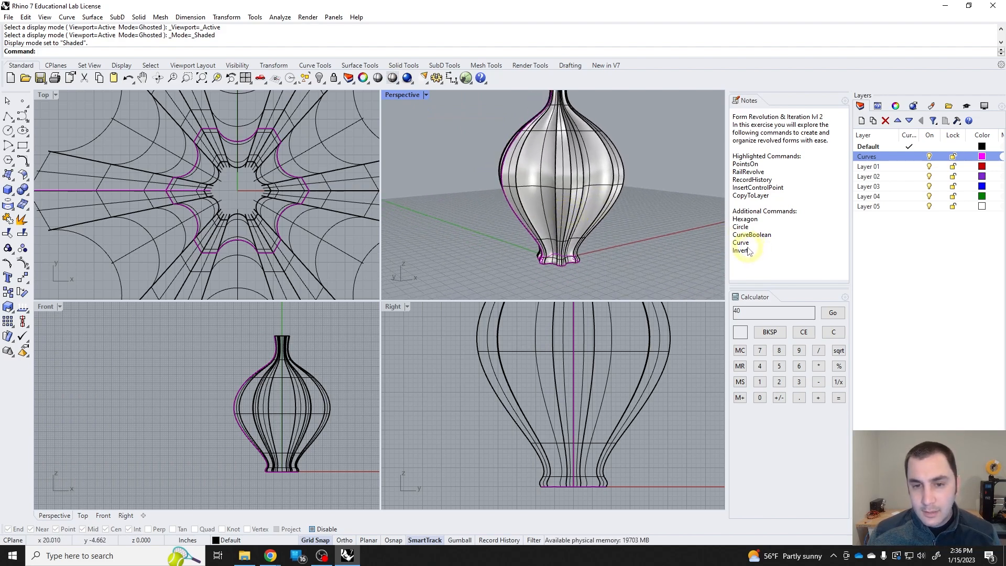
left_click(773, 242)
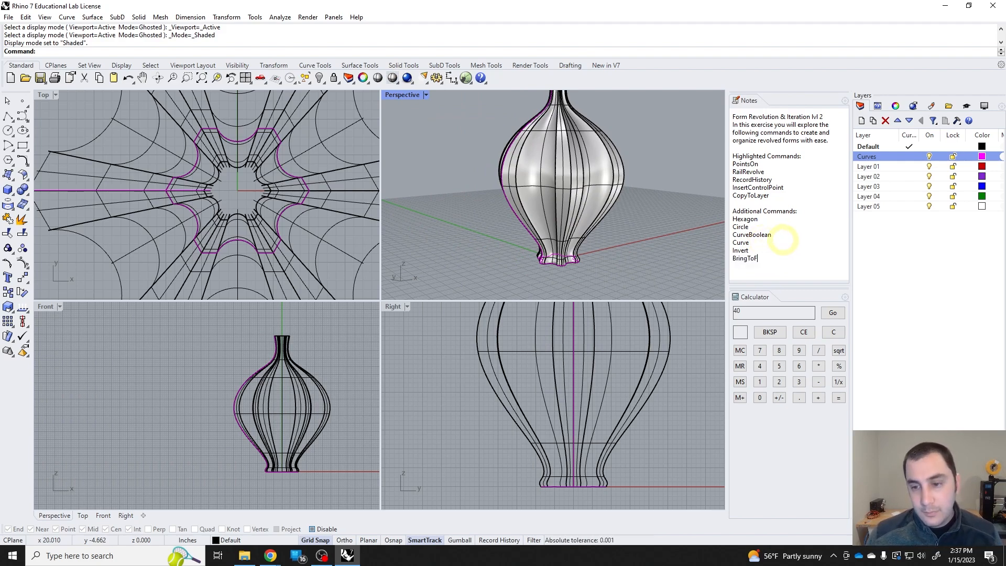
right_click_drag(649, 261, 490, 268)
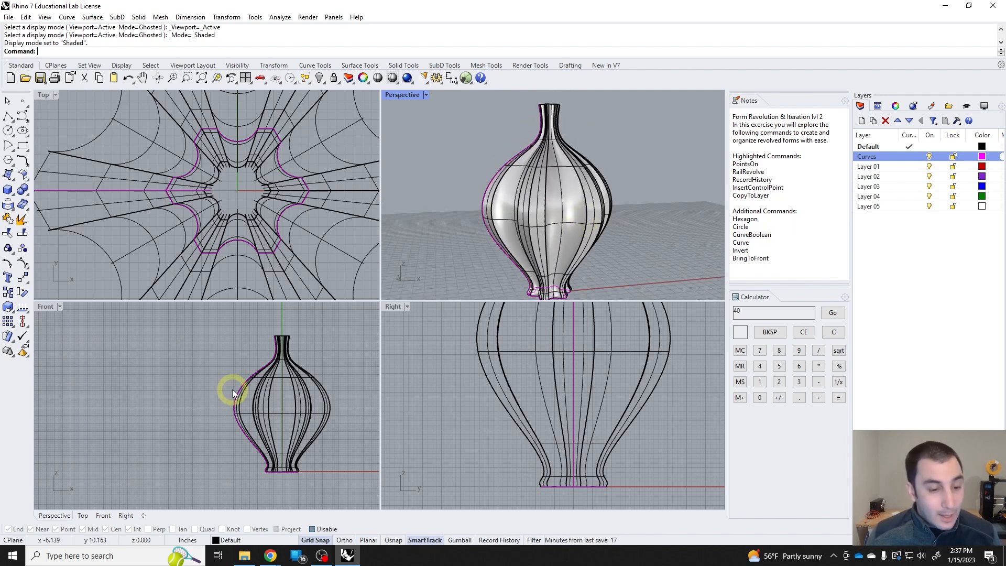
left_click(231, 406)
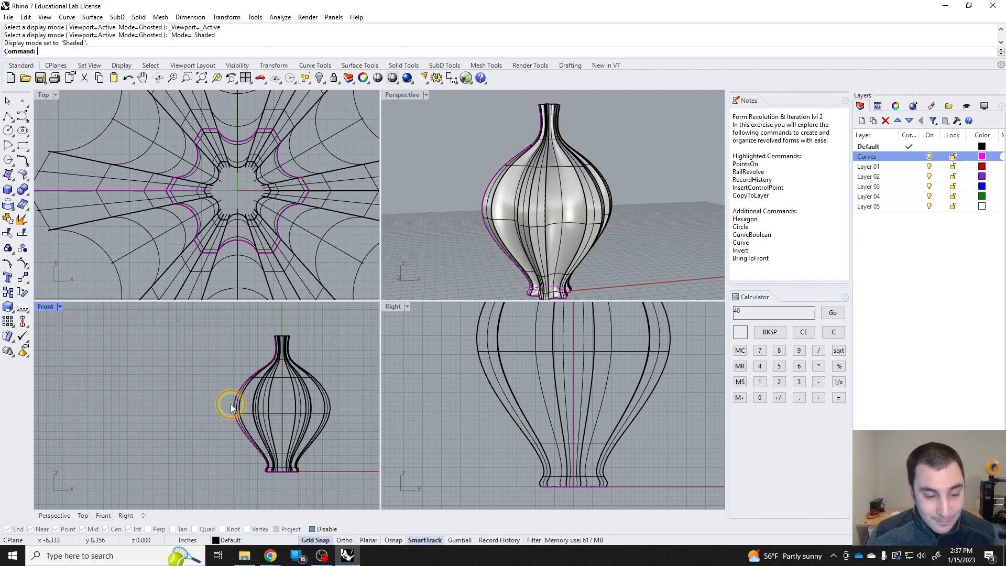
left_click(235, 418)
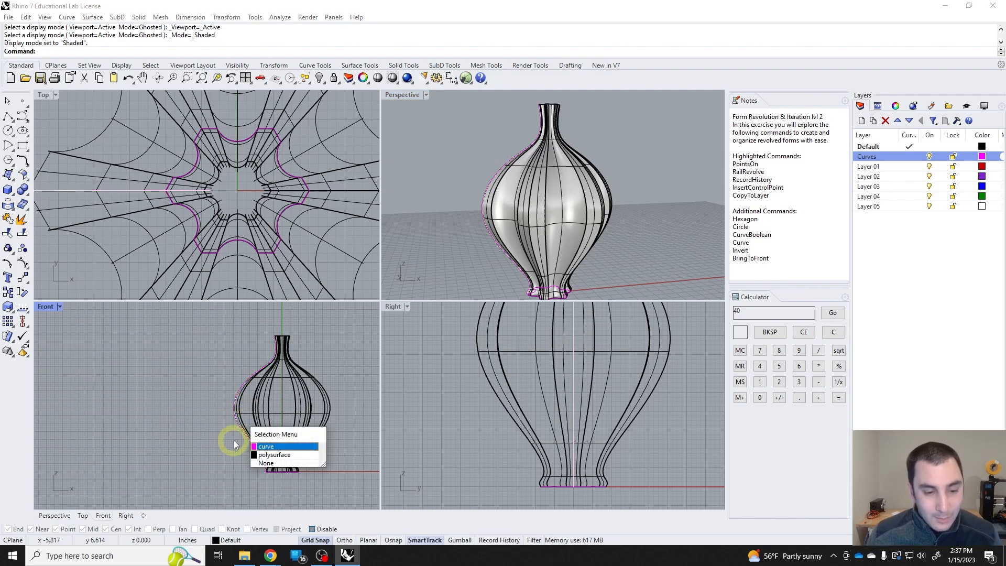
left_click(264, 444)
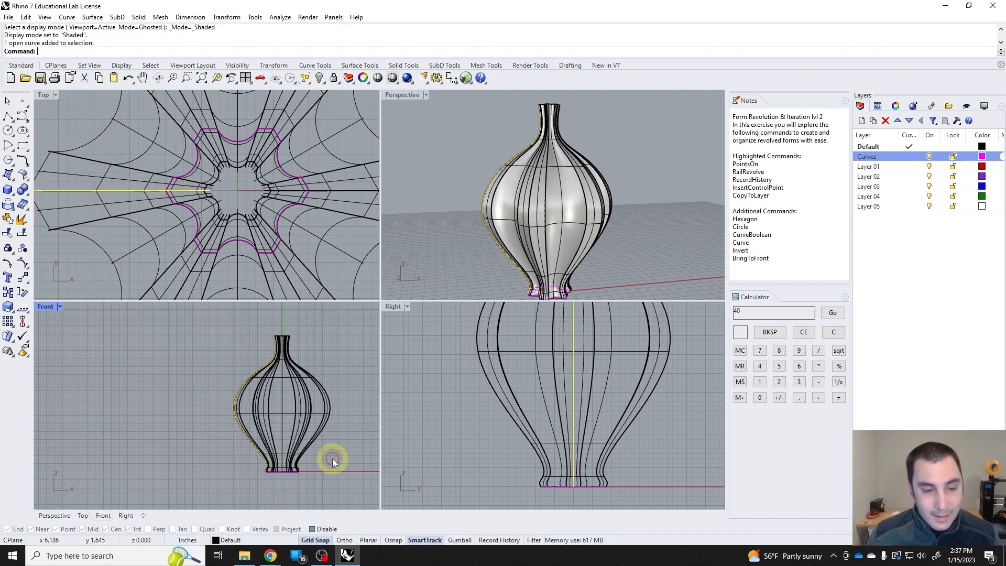
left_click(20, 265)
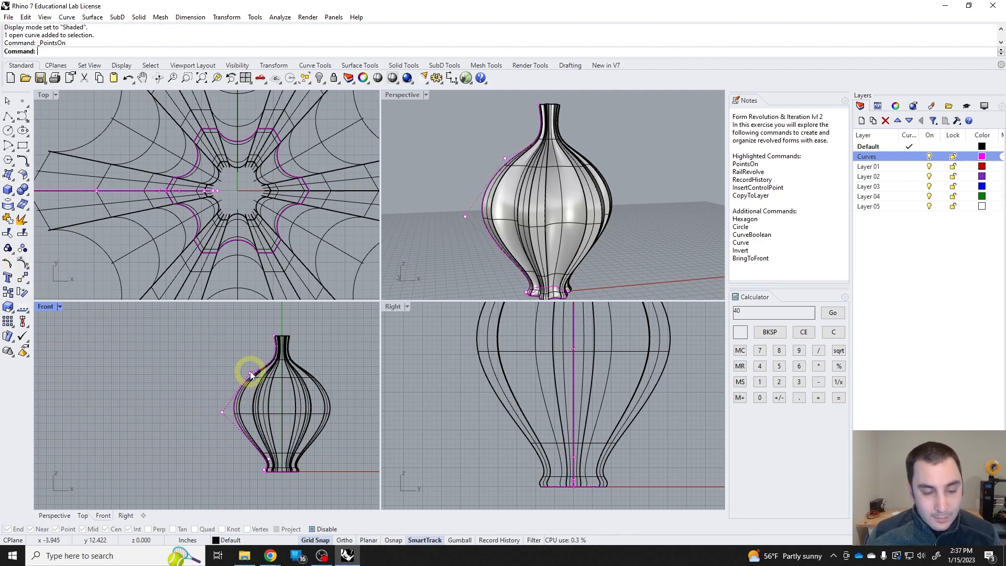
Copy the vase polysurface to Layer 01 with CopyToLayer, leaving that layer non-current
left_click(306, 404)
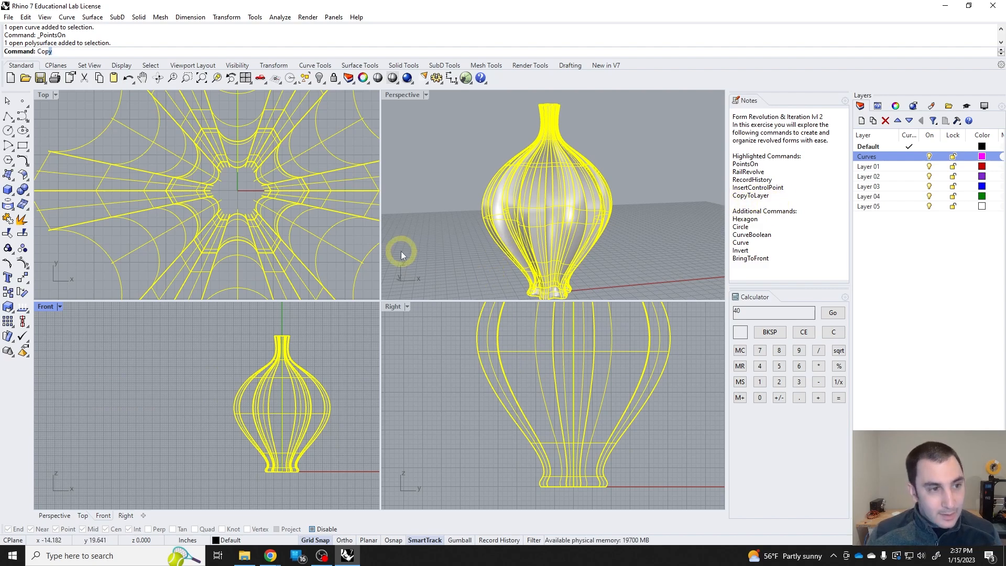
type("yTo")
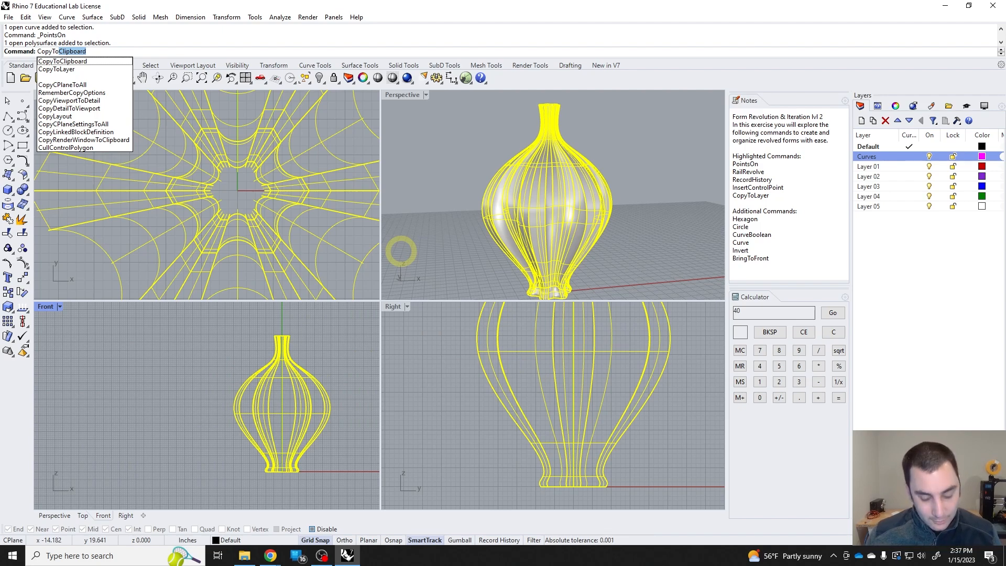
type("Layer")
key("Return")
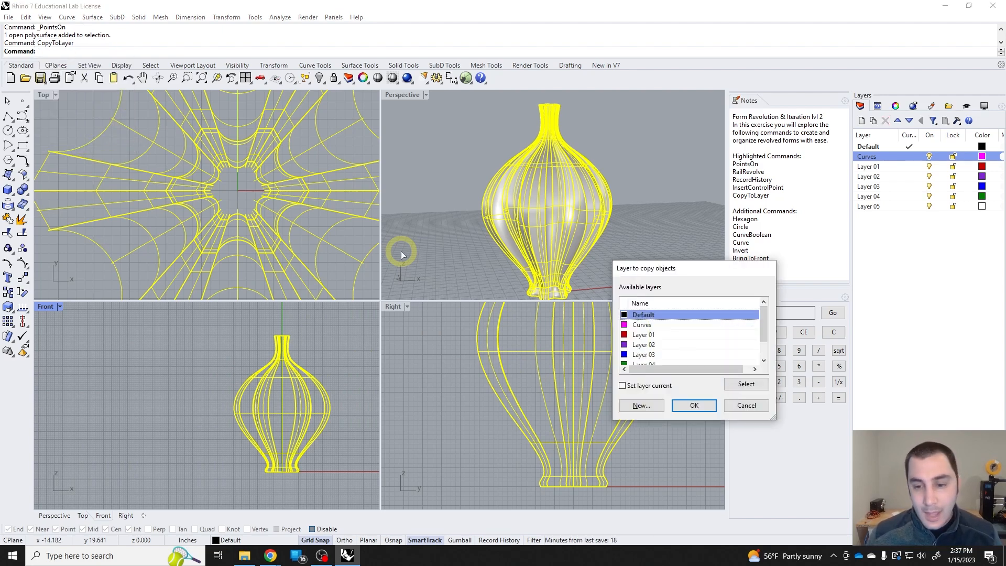
left_click(650, 335)
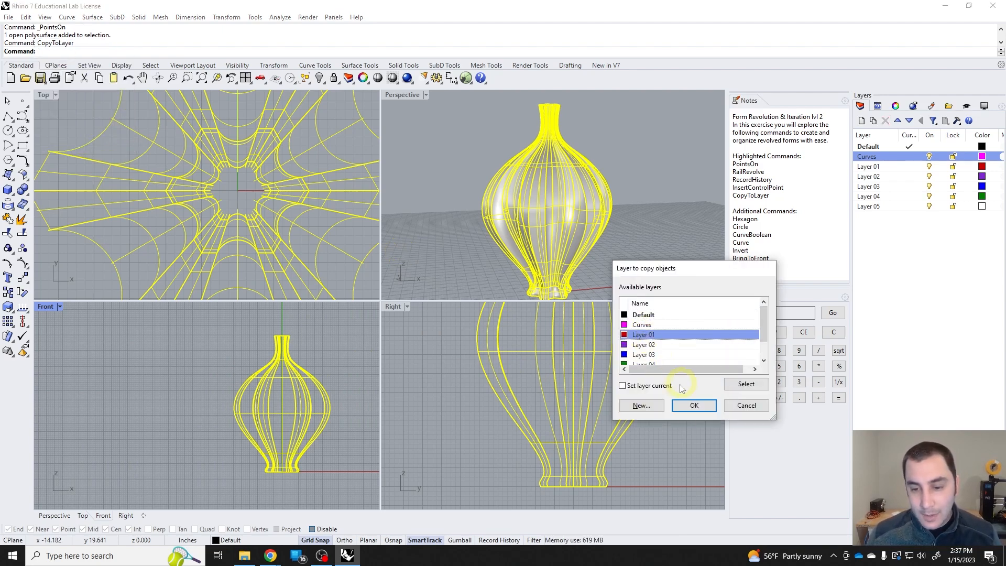
left_click(690, 406)
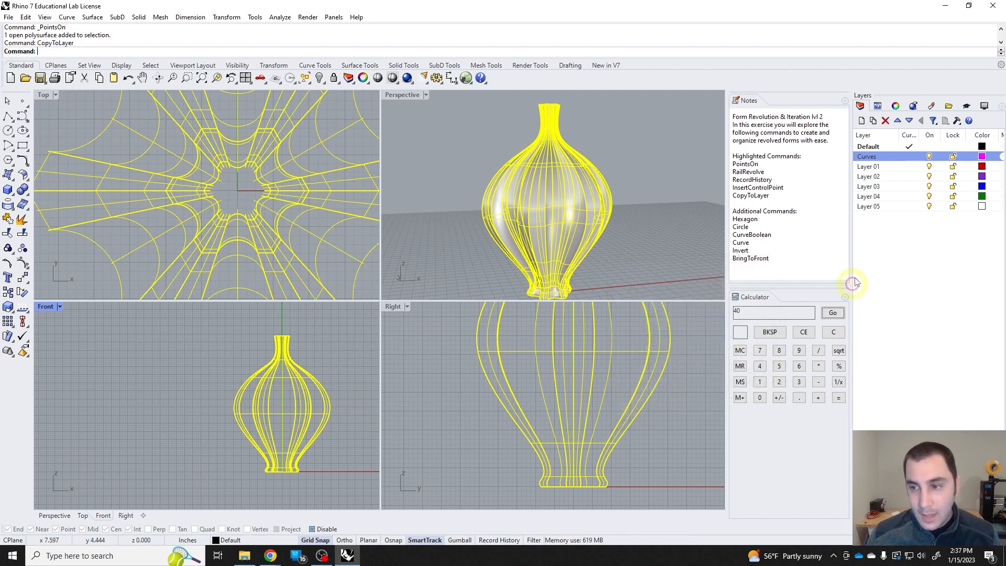
Hide Layer 01 through Layer 05 and deselect the vase
left_click(928, 166)
left_click(929, 177)
left_click(929, 187)
left_click(929, 197)
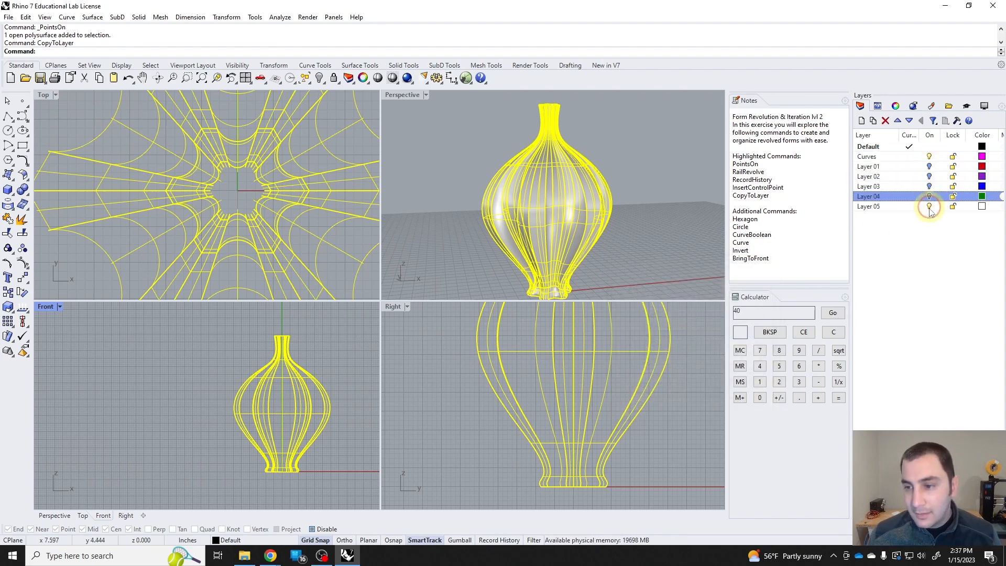
left_click(929, 206)
left_click(640, 224)
right_click_drag(603, 224, 570, 234)
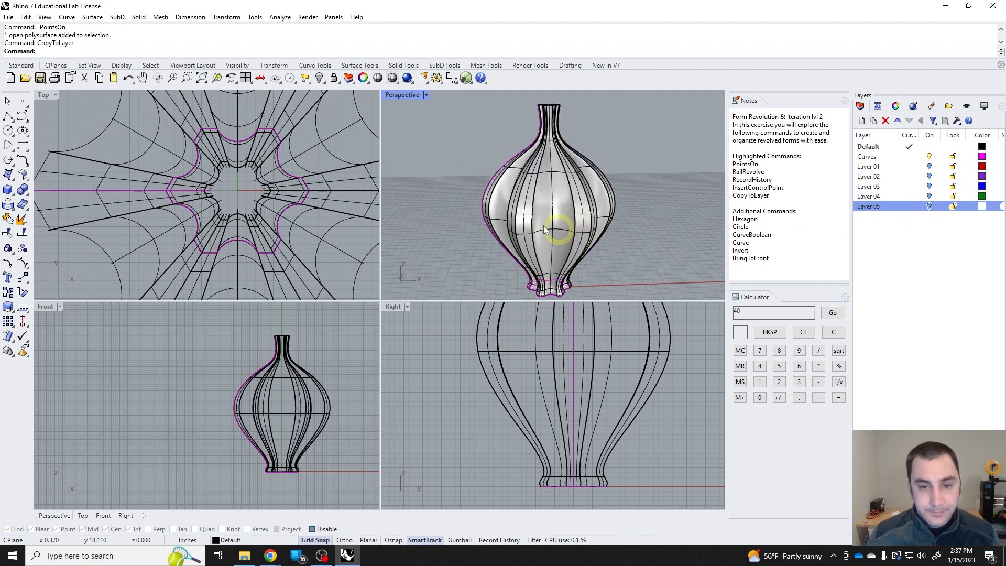
Select the profile curve rather than the polysurface and turn on its control points
left_click(478, 201)
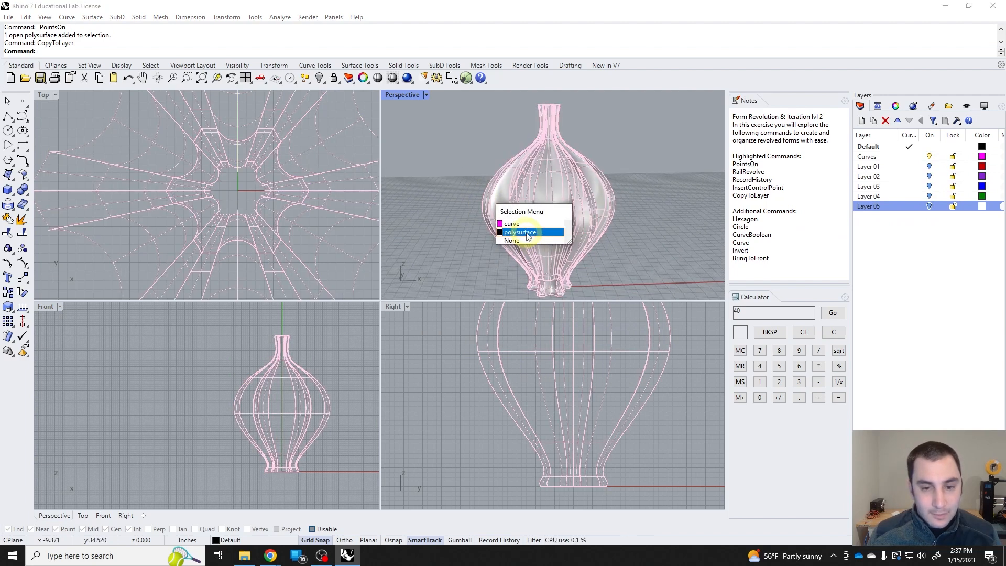
left_click(478, 224)
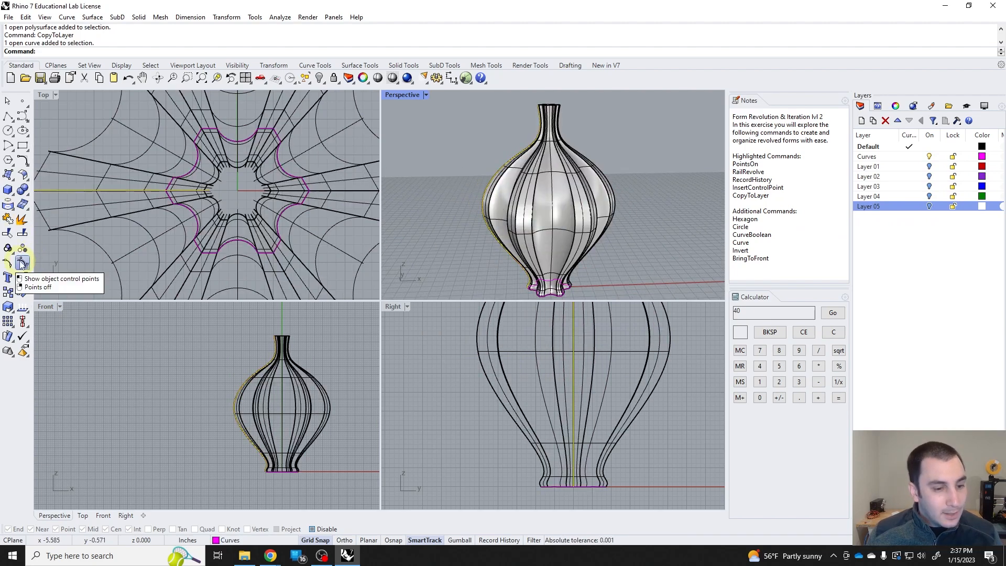
left_click(8, 219)
scroll(251, 411, "up", 2)
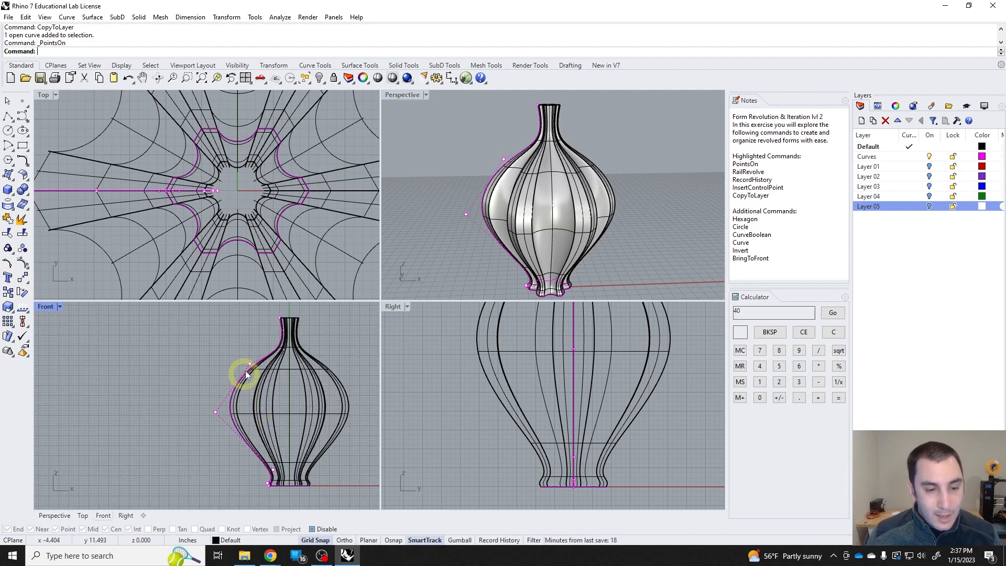
Move the profile curve's shoulder control point outward and its belly point lower in the Front view to give the vase a broader body
left_click_drag(249, 362, 229, 368)
mouse_move(215, 413)
left_mouse_down()
mouse_move(237, 415)
mouse_move(228, 416)
left_mouse_up()
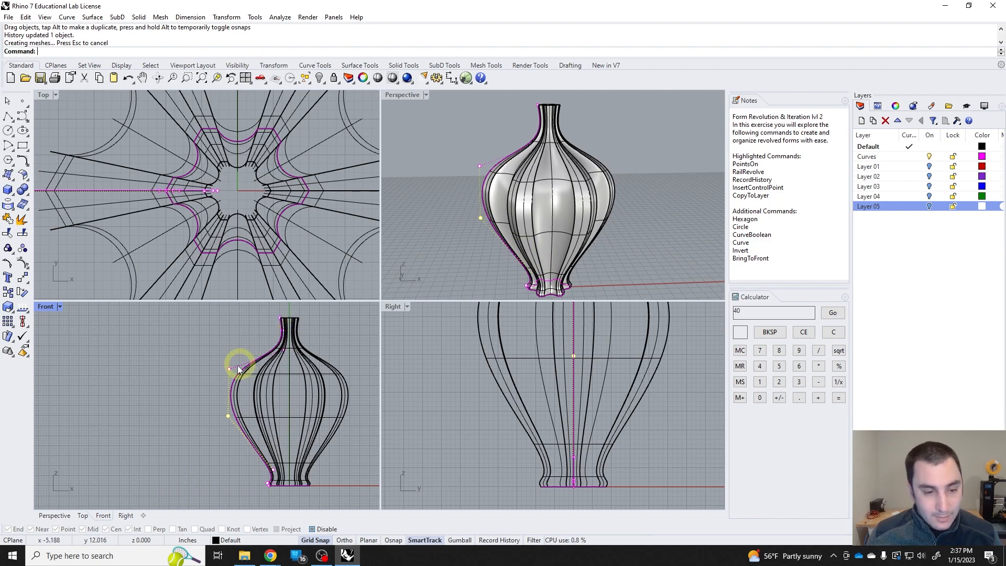
left_click_drag(229, 368, 212, 363)
left_click_drag(227, 427, 216, 449)
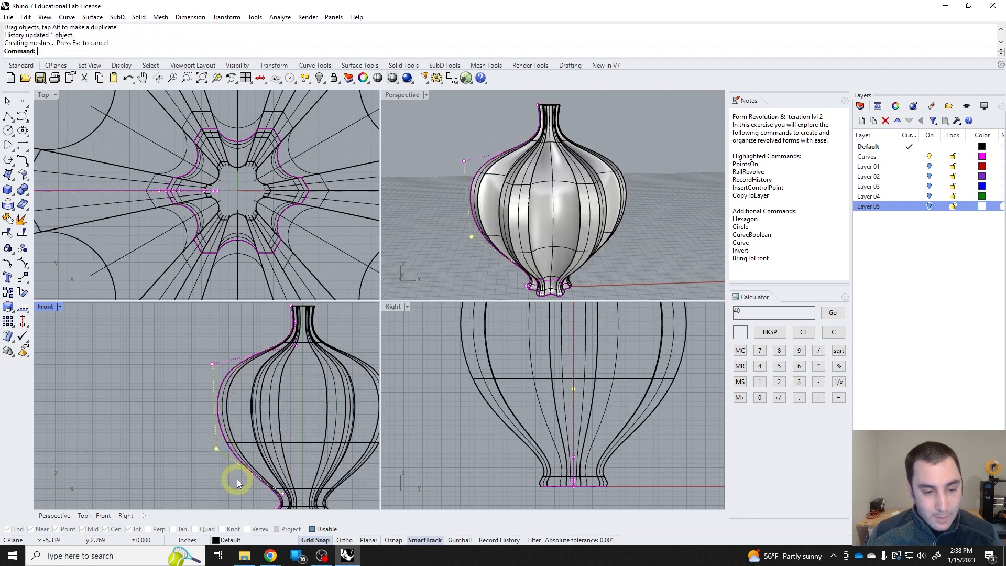
right_click_drag(237, 479, 252, 416)
left_click_drag(244, 401, 244, 407)
right_click_drag(460, 254, 399, 247)
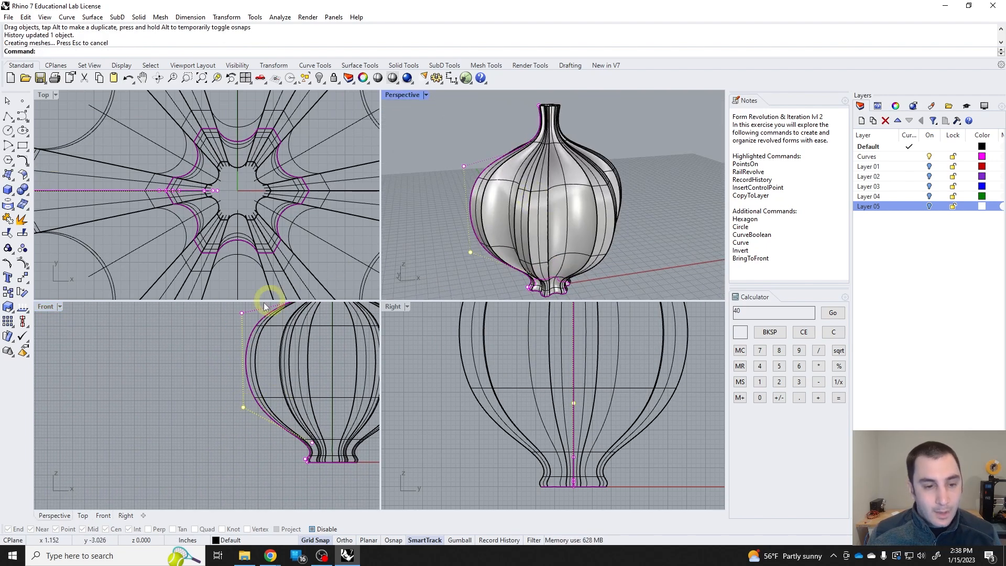
Slim the vase body slightly by moving the belly and shoulder control points toward the axis, raising the belly point a little
right_click_drag(254, 358, 245, 394)
left_click_drag(238, 447, 243, 449)
left_click_drag(232, 348, 239, 346)
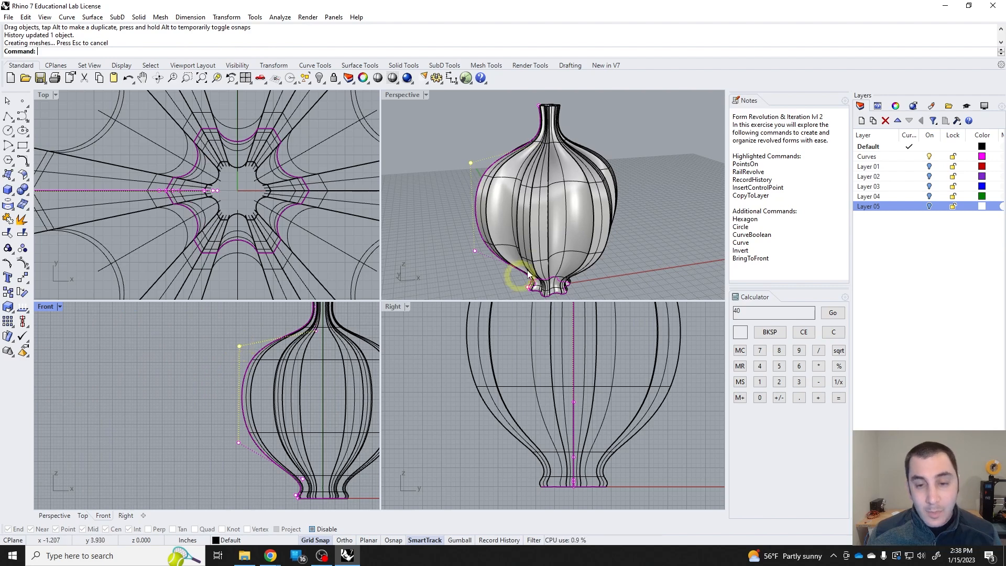
left_click_drag(240, 444, 247, 436)
right_click_drag(572, 216, 367, 252)
Raise the profile curve's rim control point, moving it slightly toward the axis, to lengthen the neck
right_click_drag(263, 373, 248, 457)
scroll(304, 419, "up", 10)
right_click_drag(313, 377, 306, 416)
left_click_drag(249, 334, 253, 314)
Try reshaping the vase neck by moving the profile's neck and rim control points, and undo the moves
left_click_drag(257, 380, 230, 375)
left_click(263, 448)
left_click(299, 473)
left_click_drag(262, 448, 278, 431)
mouse_move(253, 314)
left_mouse_down()
mouse_move(225, 313)
mouse_move(234, 312)
left_mouse_up()
key("ctrl+z")
key("ctrl+z")
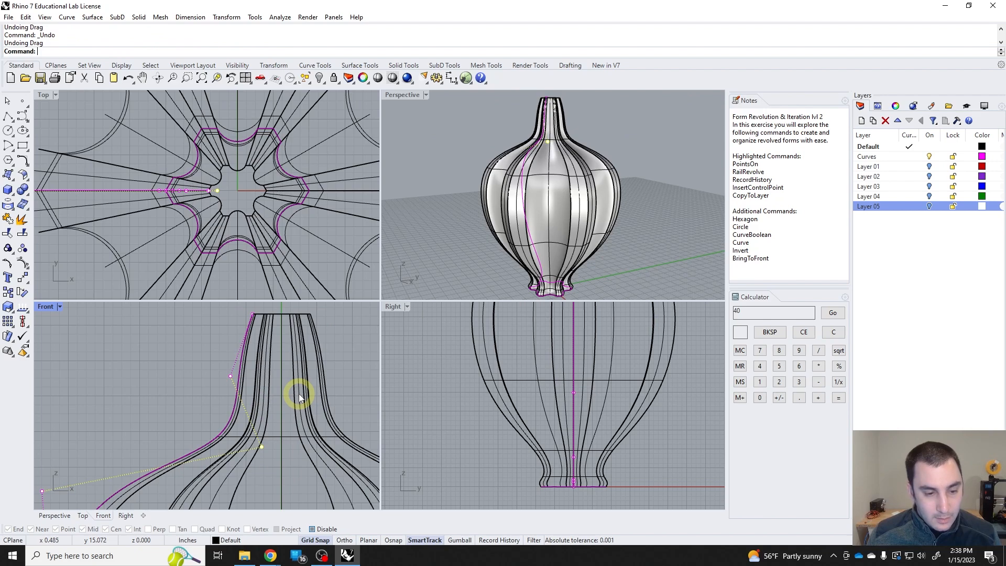
left_click_drag(256, 381, 278, 389)
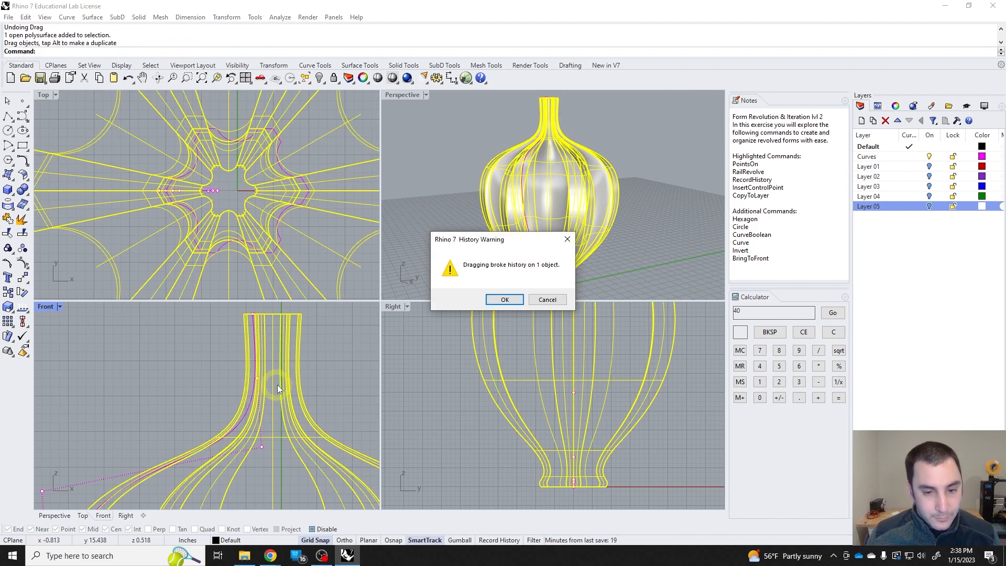
left_click(546, 301)
left_click(444, 322)
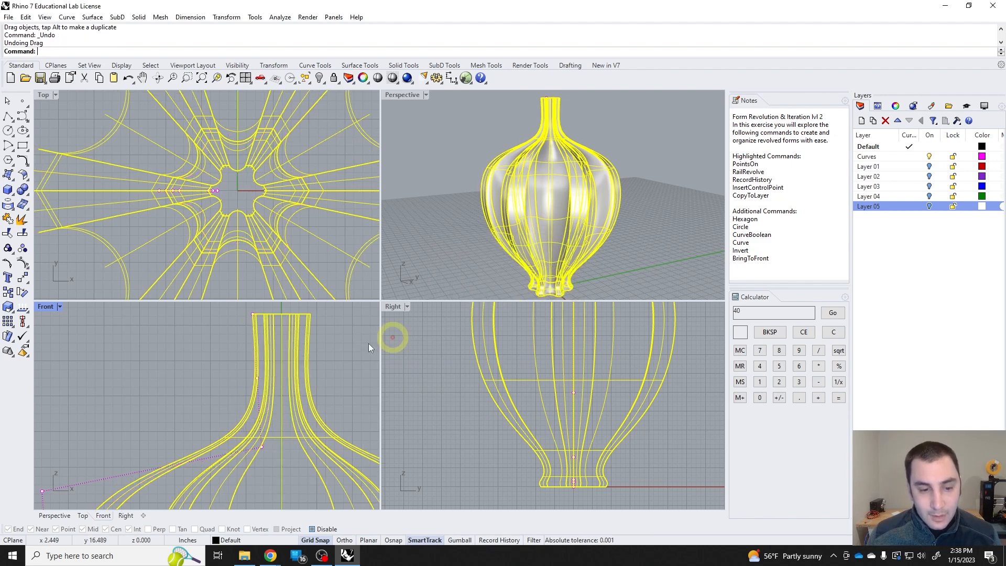
left_click(253, 373)
left_click(260, 377)
left_click(258, 377)
left_click_drag(257, 377, 247, 377)
key("ctrl+z")
left_click(262, 442)
left_click_drag(262, 442, 249, 440)
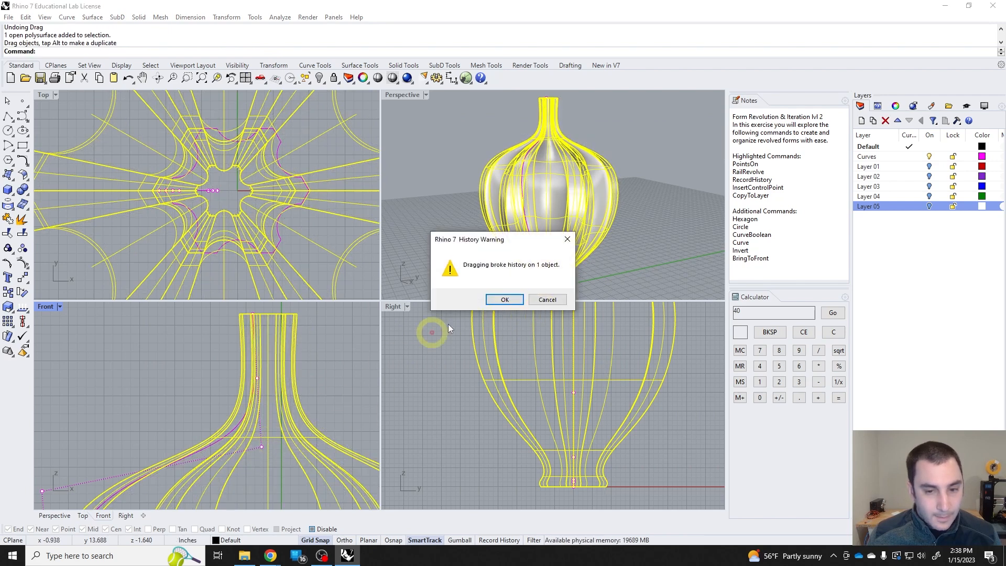
left_click(545, 299)
left_click(275, 426)
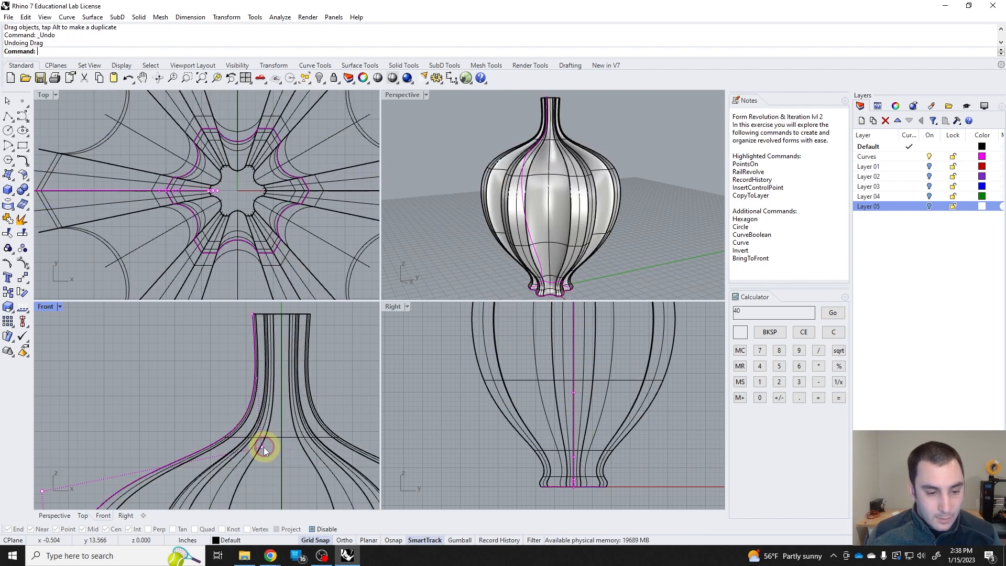
left_click_drag(260, 446, 251, 449)
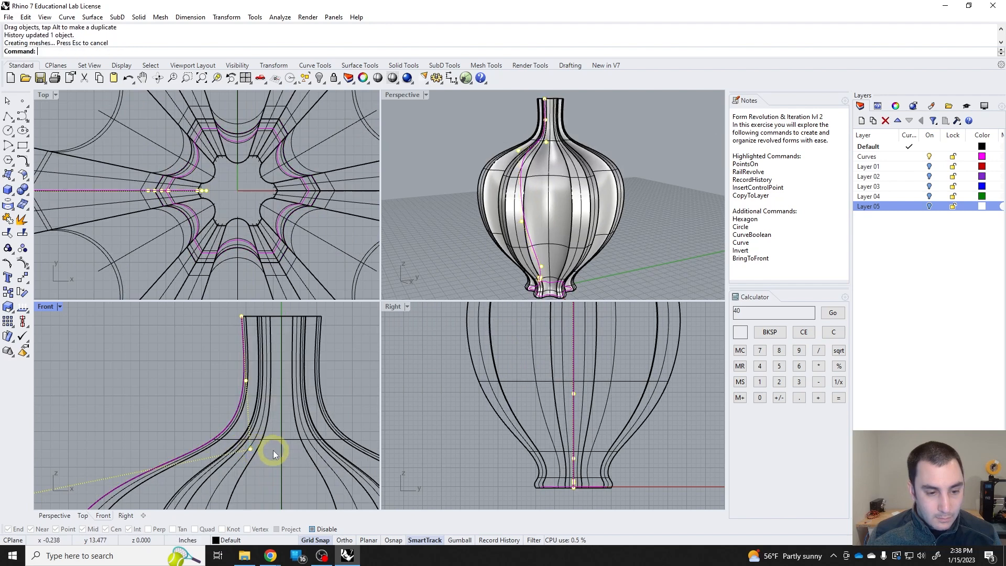
key("ctrl+z")
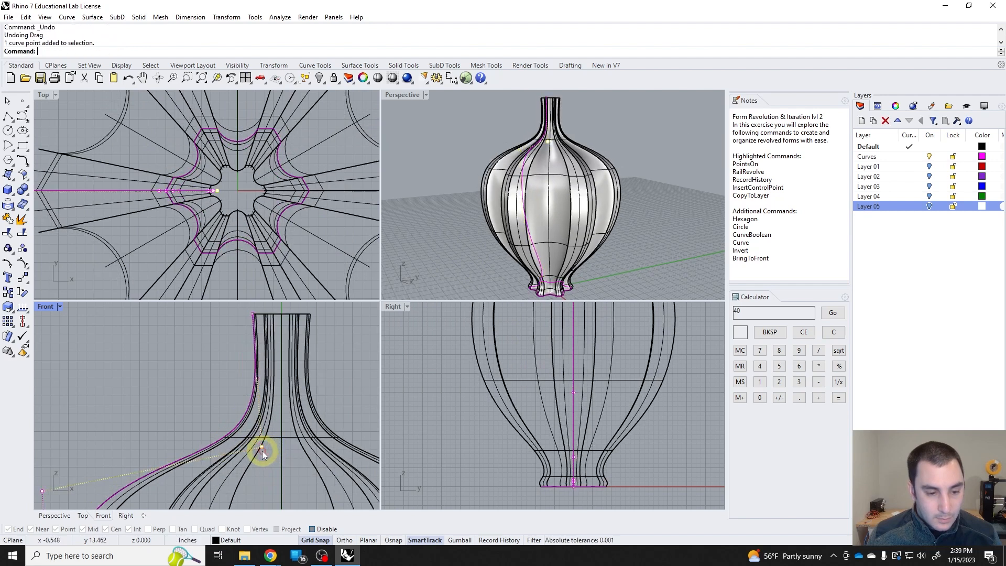
Move the profile curve's neck-base control point outward and up, and lower the shoulder control point slightly
left_click_drag(263, 451, 251, 440)
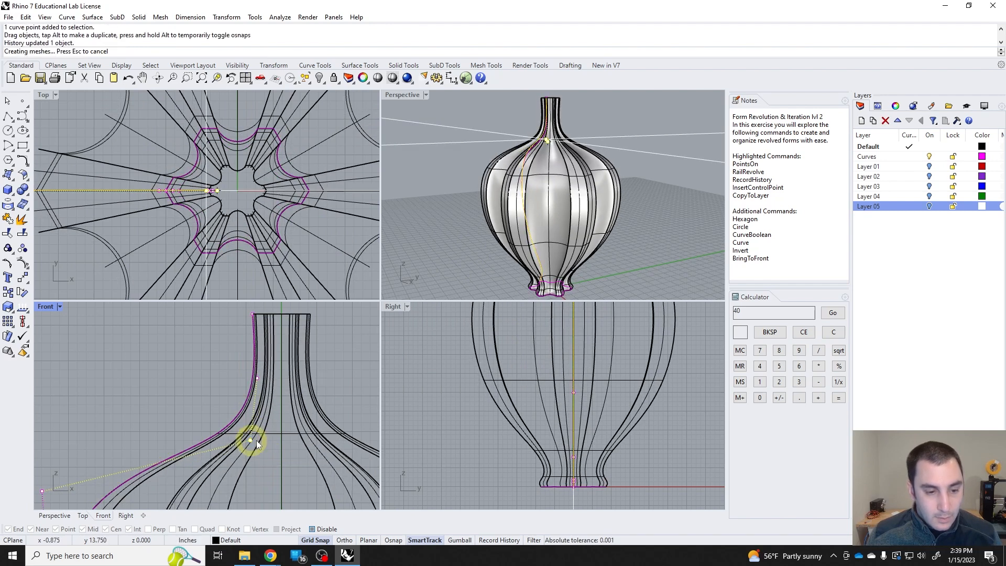
scroll(307, 435, "down", 5)
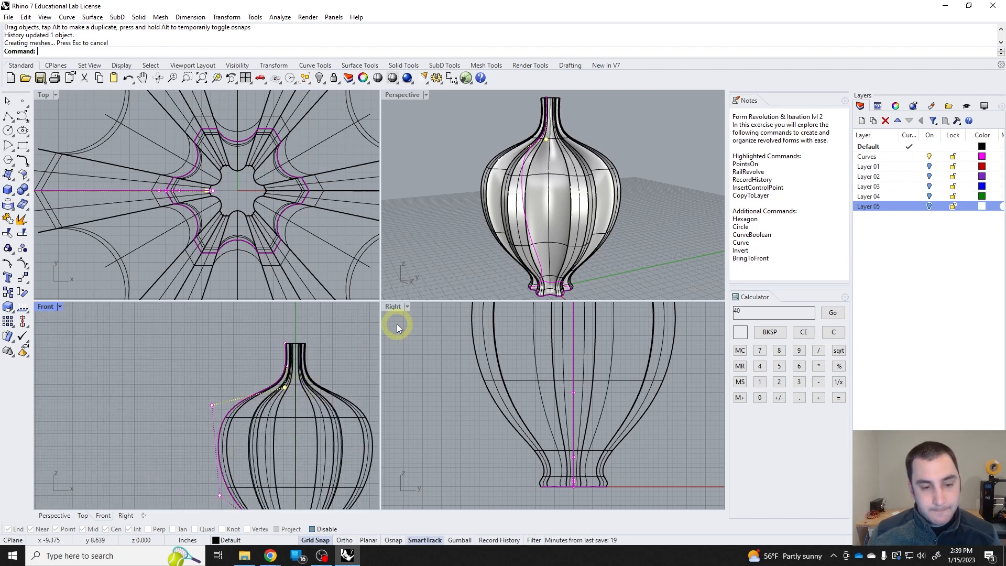
right_click_drag(292, 388, 294, 355)
left_click_drag(212, 373, 213, 381)
right_click_drag(213, 382, 224, 419)
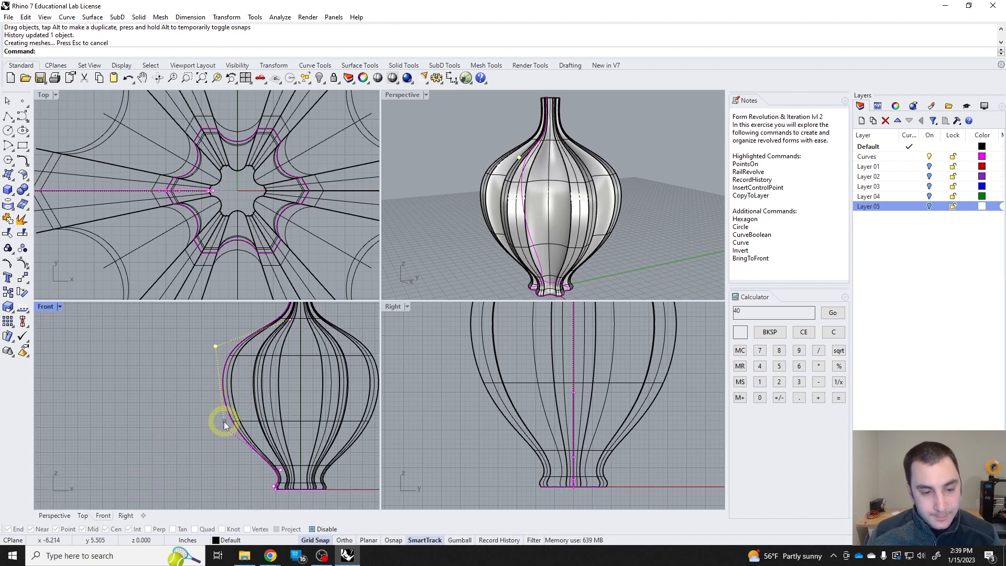
Copy the slim-necked vase polysurface to Layer 02 with CopyToLayer and deselect it
scroll(306, 483, "down", 2)
right_click_drag(530, 234, 626, 237)
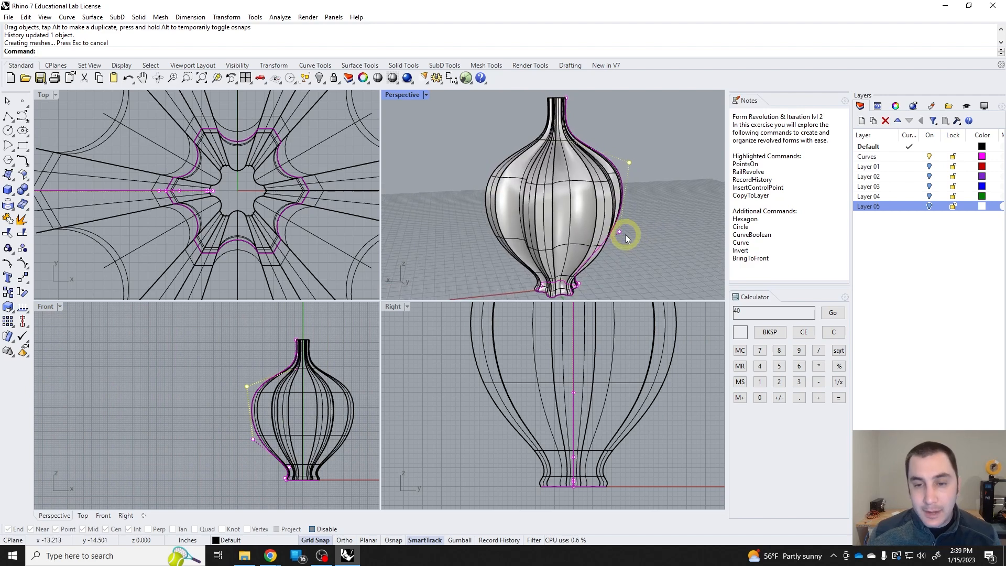
left_click(573, 241)
type("Copy")
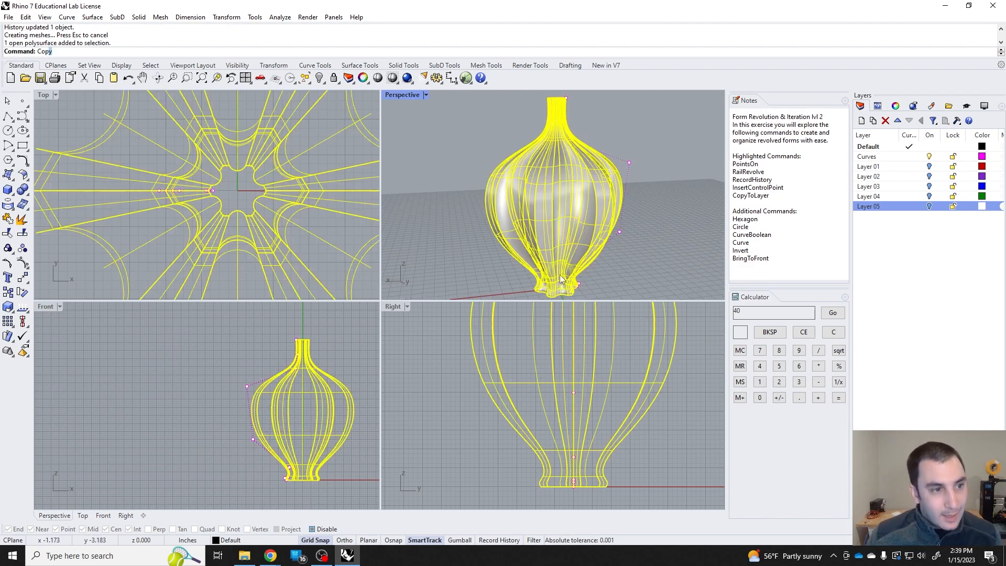
type("ToLayer")
key("Return")
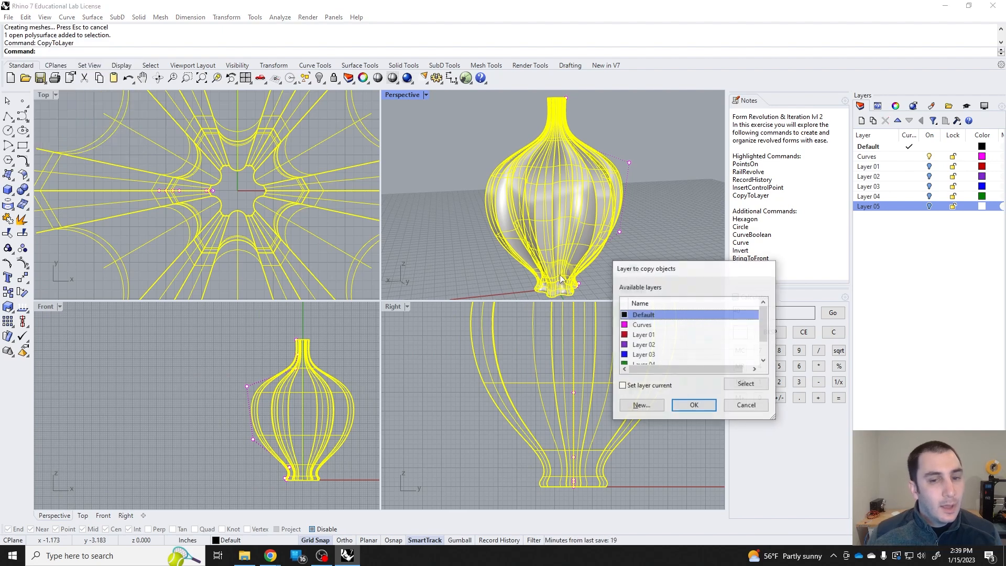
left_click(647, 344)
left_click(687, 404)
left_click(662, 240)
Insert two control points on the profile curve with InsertControlPoint, one at mid-body and one on the lower body
right_click_drag(630, 238, 406, 220)
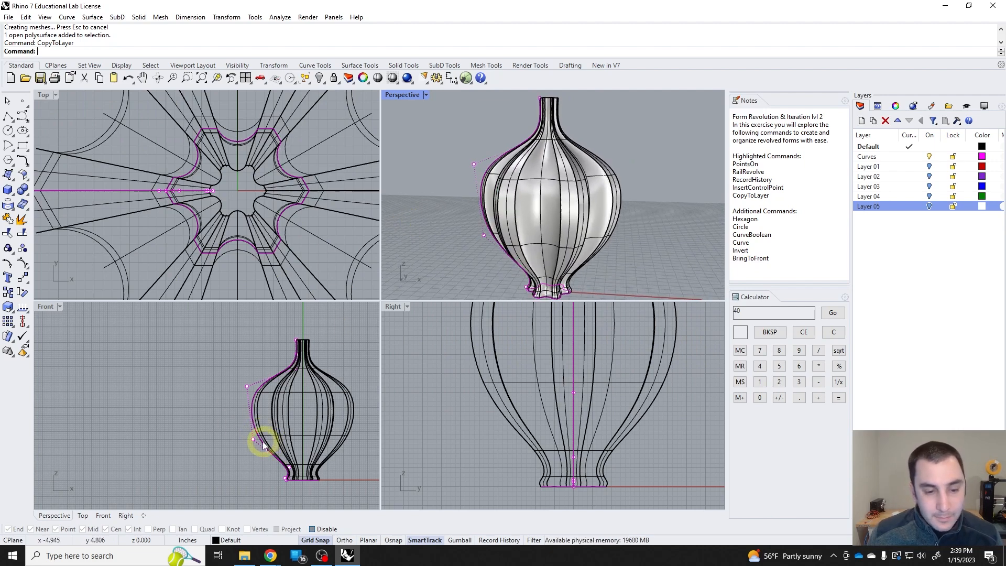
scroll(293, 474, "up", 5)
mouse_move(511, 246)
right_mouse_down()
mouse_move(527, 226)
mouse_move(514, 228)
right_mouse_up()
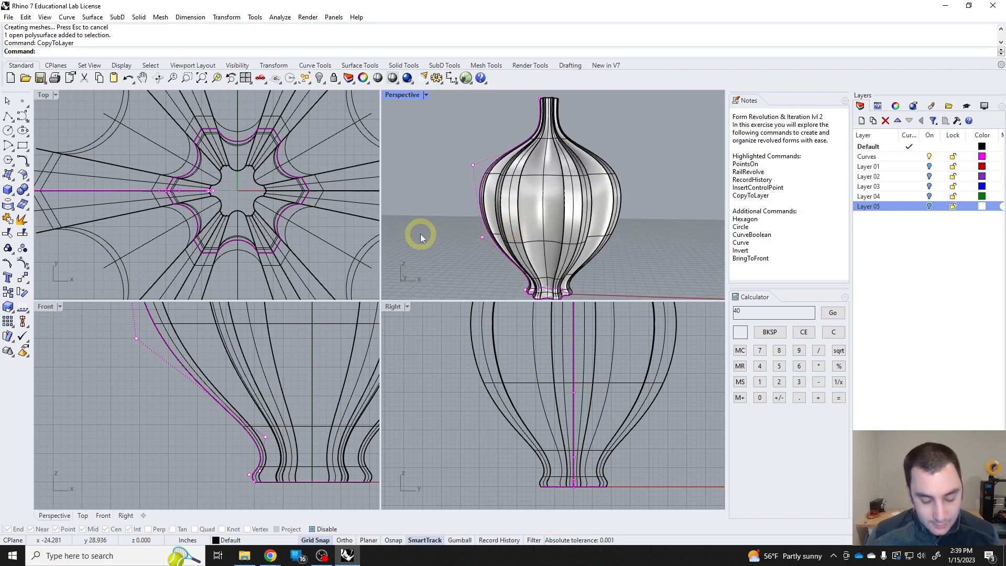
type("InsertControlPoint")
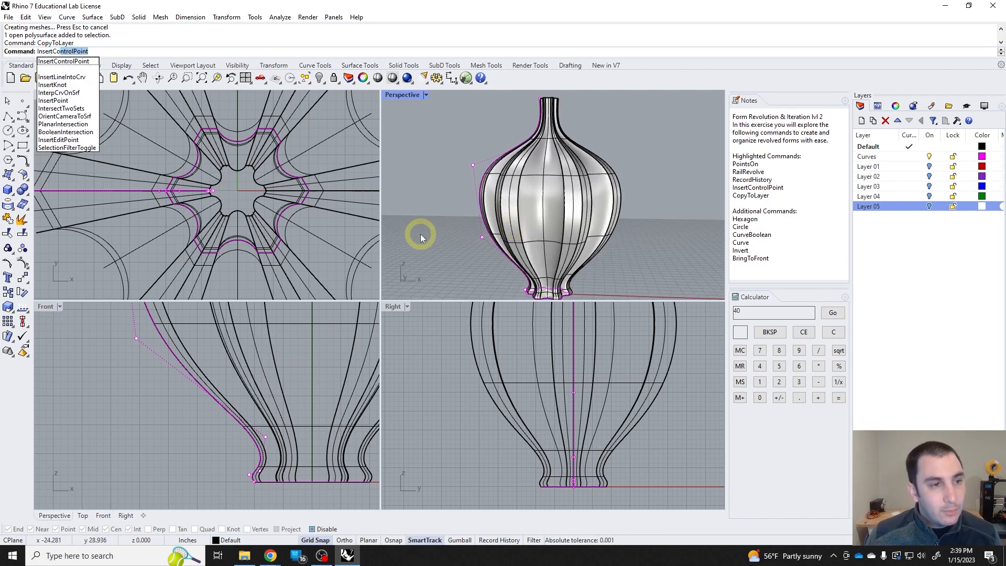
key("Return")
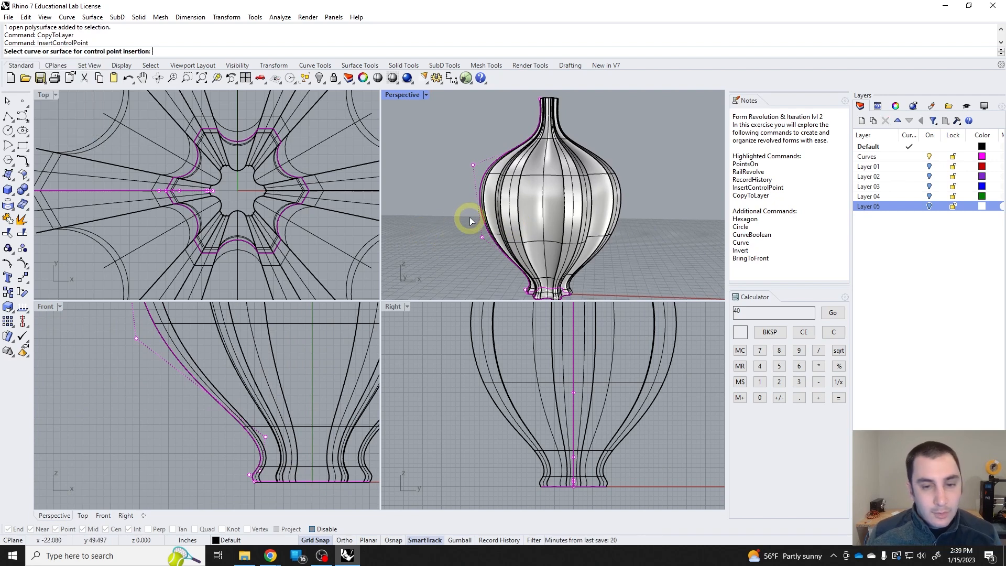
left_click(481, 210)
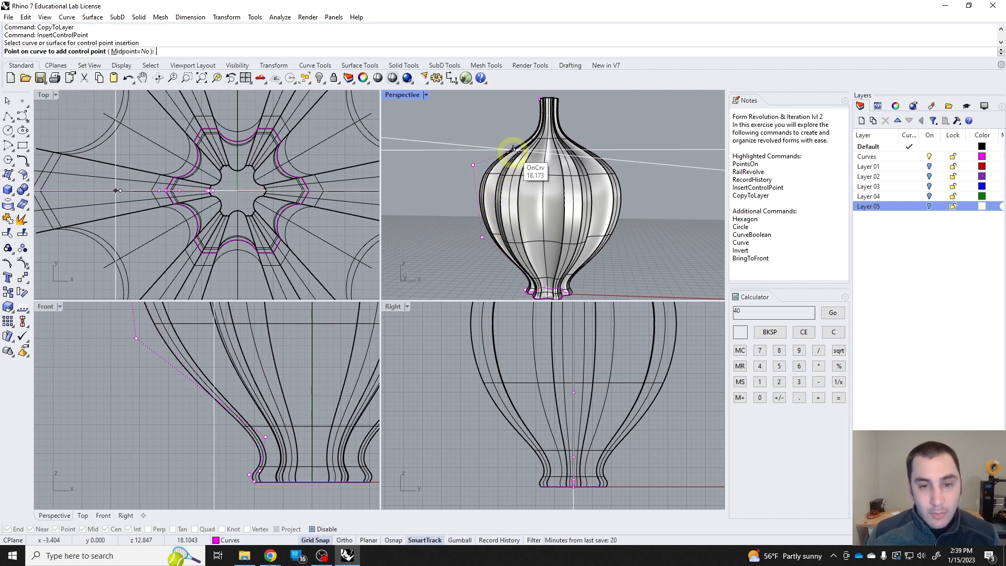
scroll(222, 399, "down", 5)
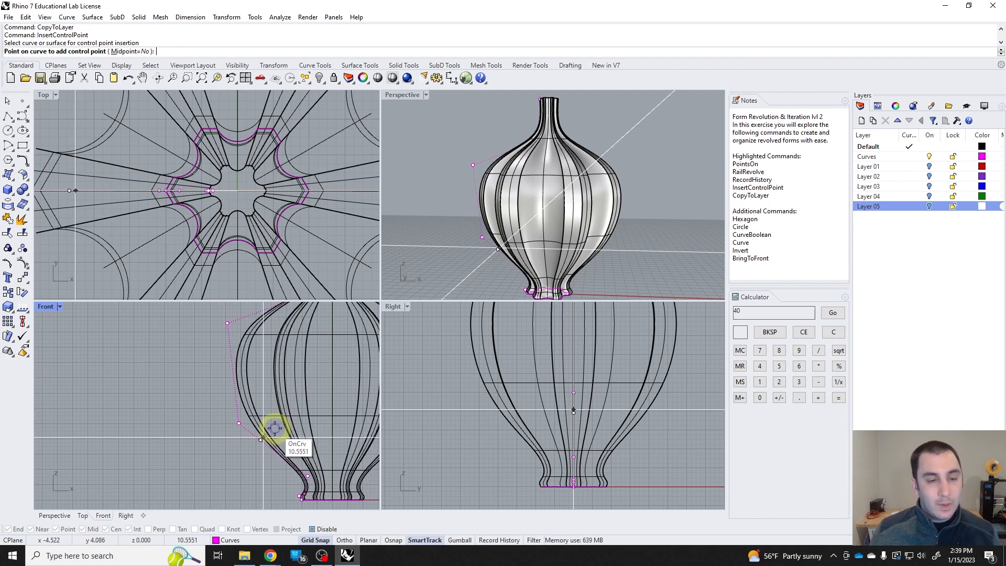
left_click(242, 383)
left_click(268, 447)
right_click_drag(284, 384, 218, 372)
right_click(225, 450)
Form a waist by moving the mid-body point toward the axis, adjust the shoulder and lower belly, and delete the extra point above the foot
left_click_drag(214, 387, 259, 393)
left_click_drag(208, 345, 216, 353)
left_click_drag(218, 426, 242, 461)
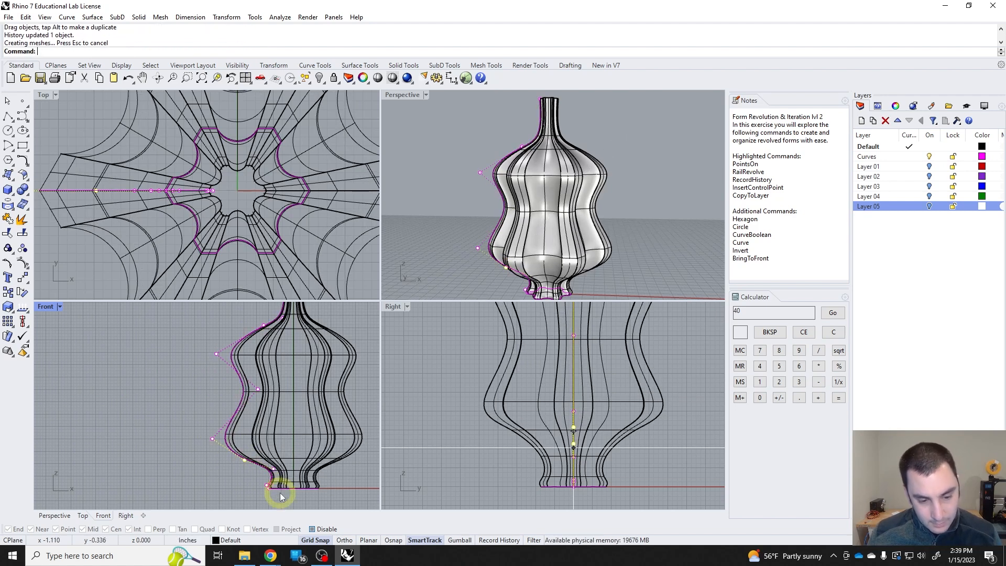
key("Delete")
Shift the profile's shoulder control point slightly up and toward the axis, and undo the trial move of the neck point
right_click_drag(235, 424, 241, 461)
left_click_drag(215, 392, 265, 344)
scroll(286, 329, "up", 3)
key("ctrl+z")
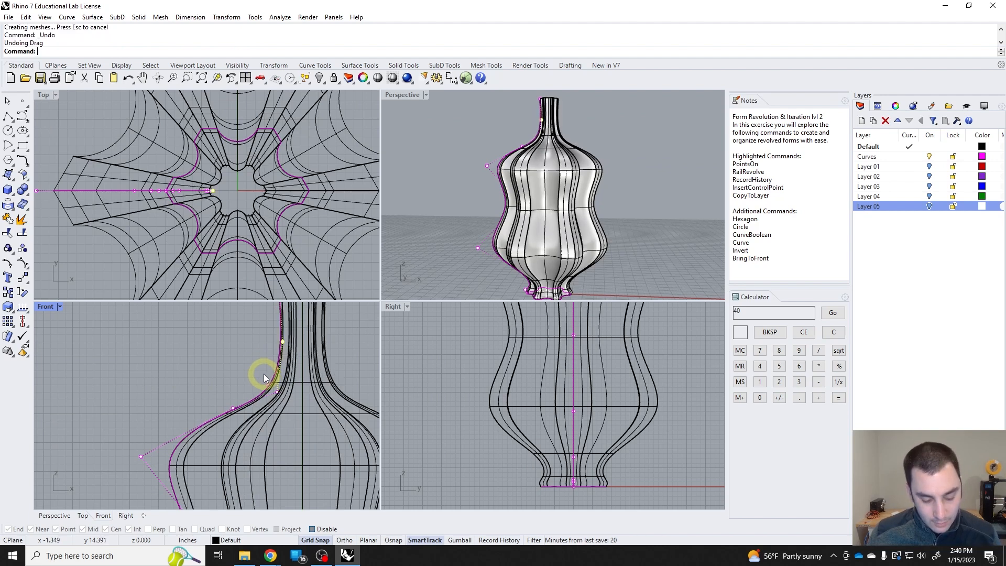
Insert additional control points along the neck of the profile curve with InsertControlPoint
key("Return")
right_click_drag(263, 374, 248, 416)
left_click(260, 368)
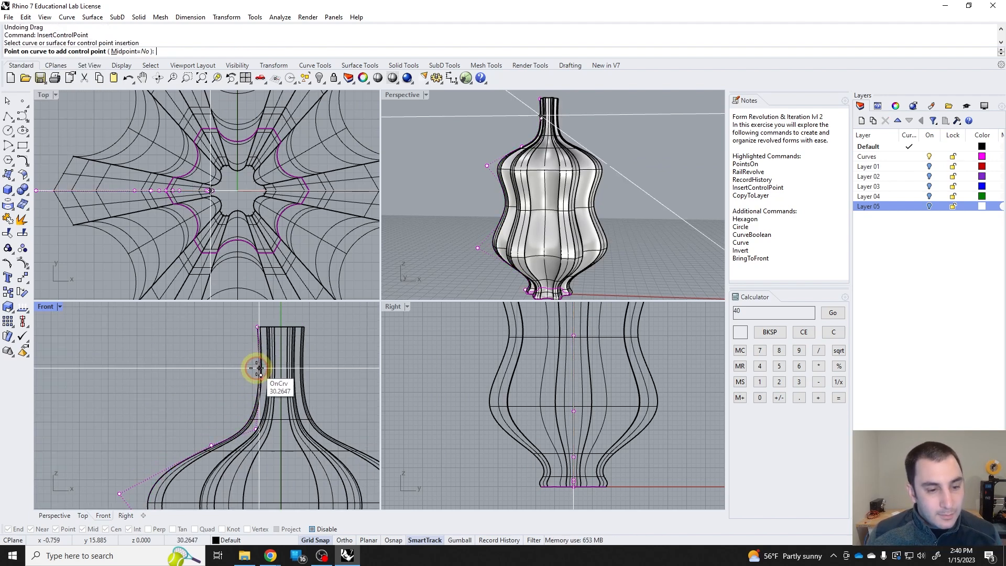
left_click(260, 357)
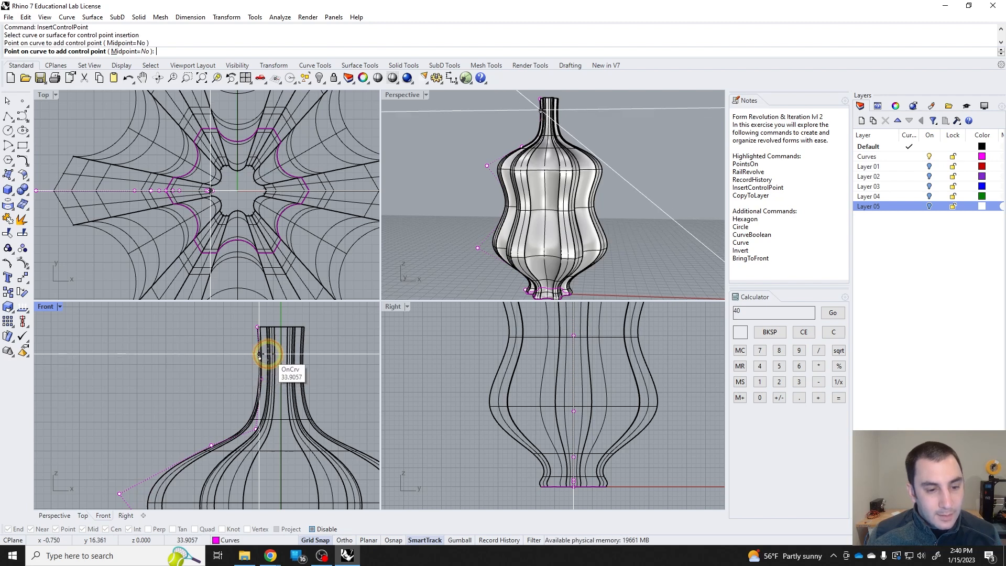
left_click(256, 409)
key("Return")
Shape a small bulge in the lower neck by moving its control points outward, keeping the neck narrower just below the rim
left_click_drag(261, 382, 238, 359)
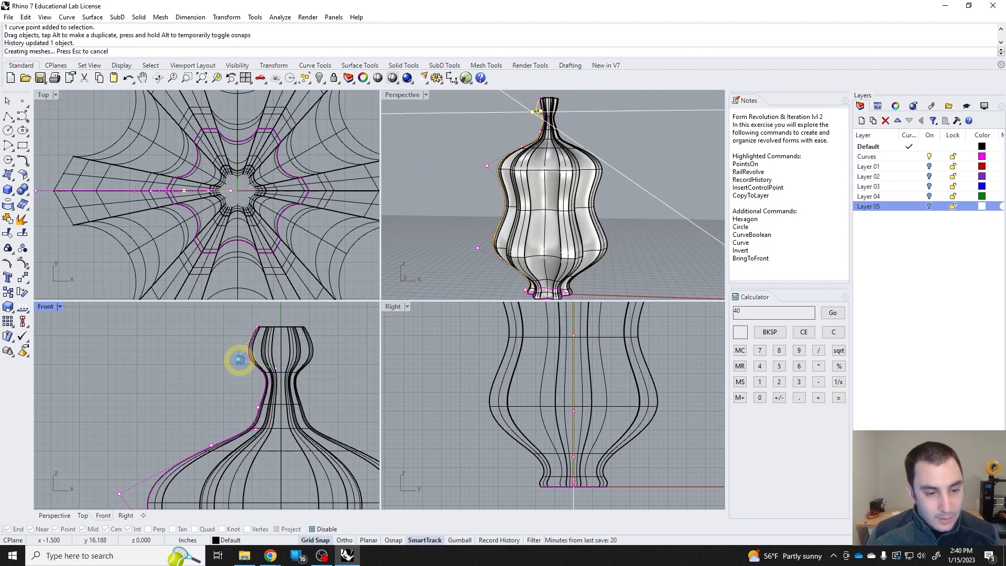
left_click_drag(258, 407, 238, 404)
left_click(275, 370)
left_click(299, 399)
mouse_move(275, 369)
left_mouse_down()
mouse_move(263, 330)
mouse_move(270, 352)
left_mouse_up()
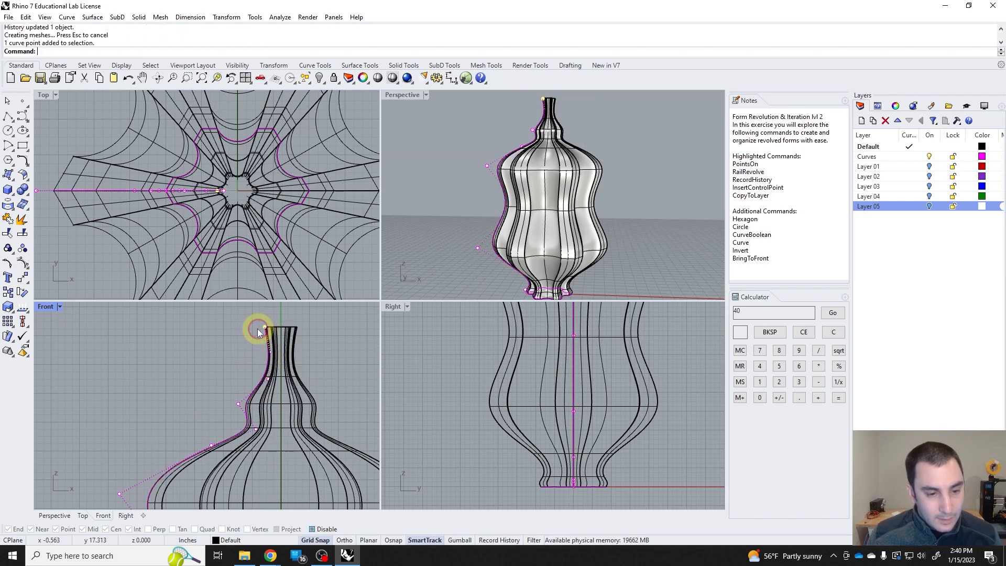
left_click_drag(270, 351, 246, 377)
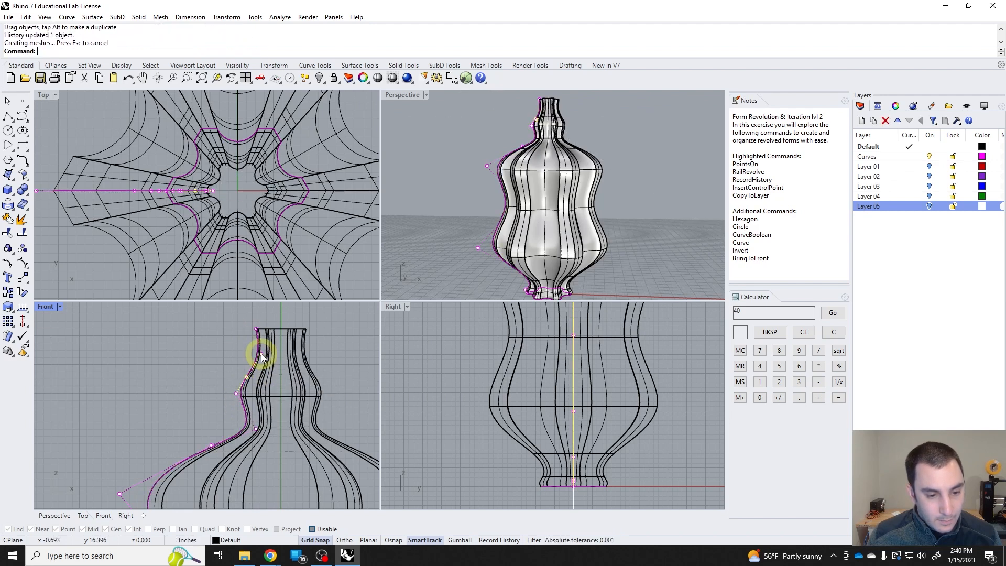
Move the profile curve's neck-base control point slightly toward the axis
scroll(303, 407, "down", 5)
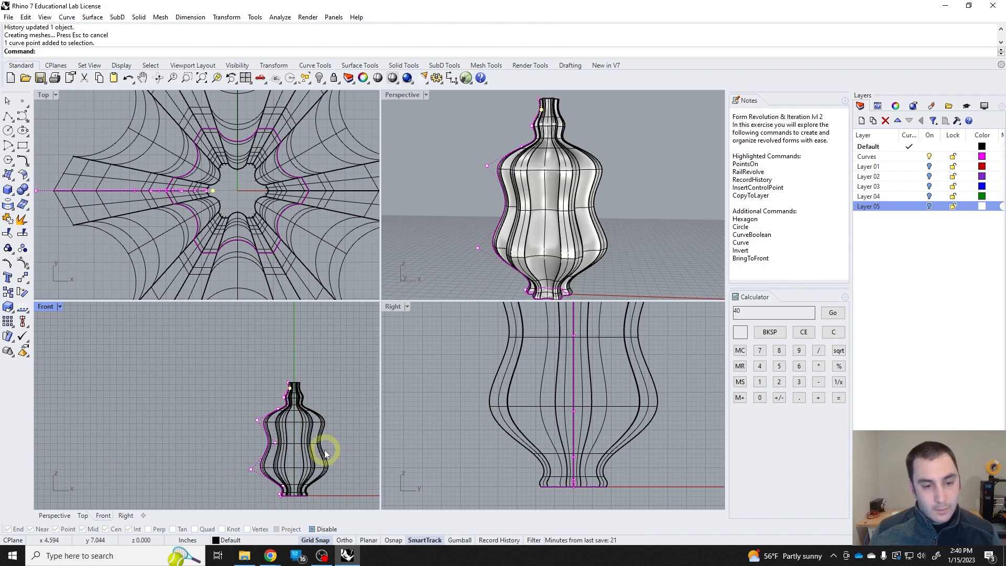
right_click_drag(513, 255, 430, 294)
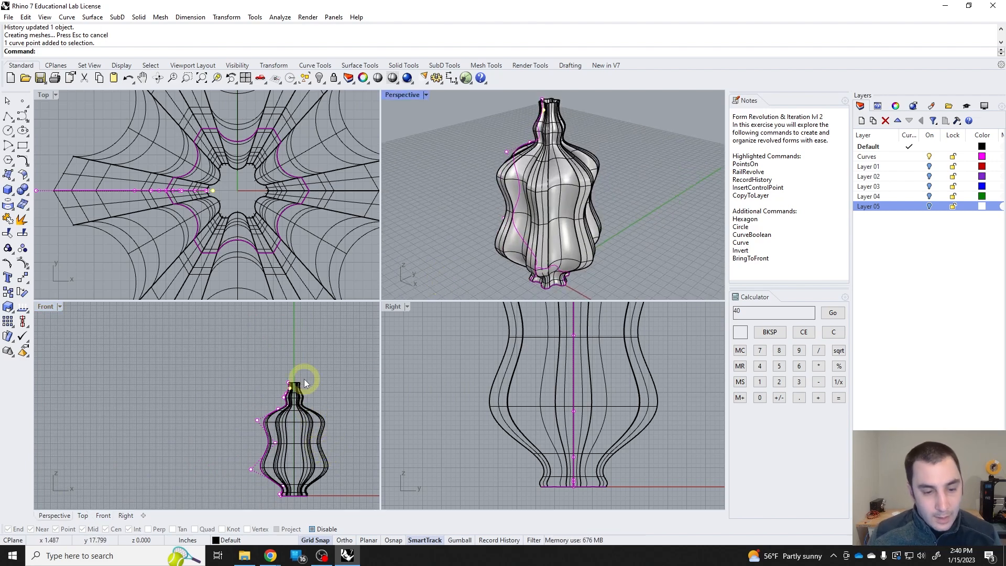
scroll(270, 411, "up", 5)
left_click_drag(256, 489, 259, 490)
key("Escape")
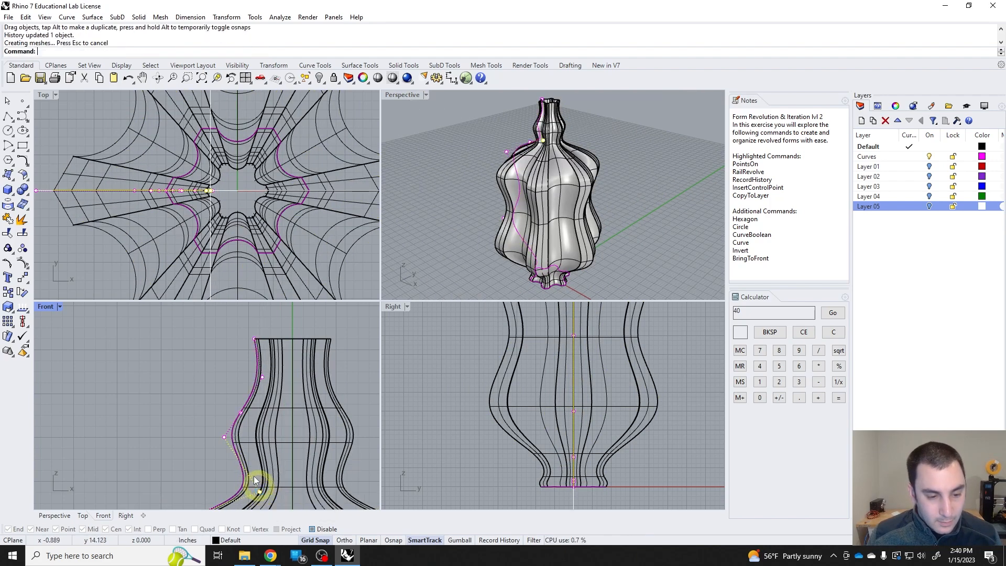
Try deleting the control point above the neck bulge and moving the bulge point outward, and undo both changes
left_click(237, 415)
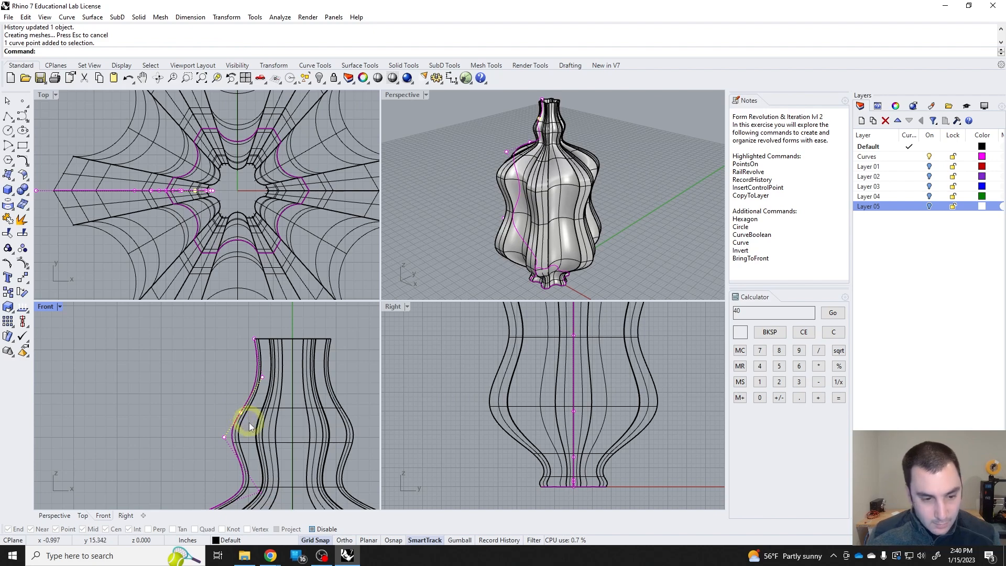
key("Delete")
left_click_drag(225, 438, 217, 436)
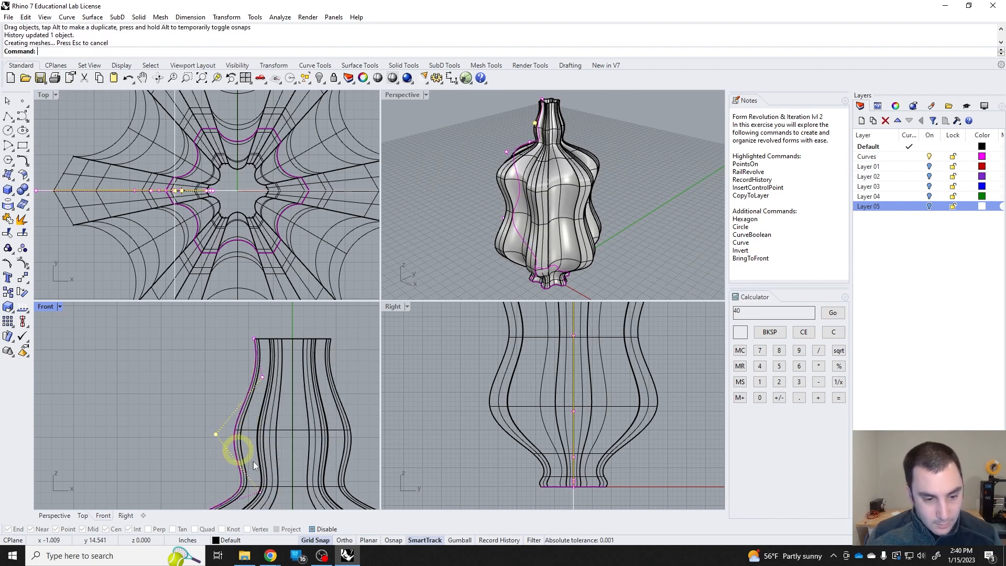
right_click_drag(524, 232, 446, 184)
key("ctrl+z")
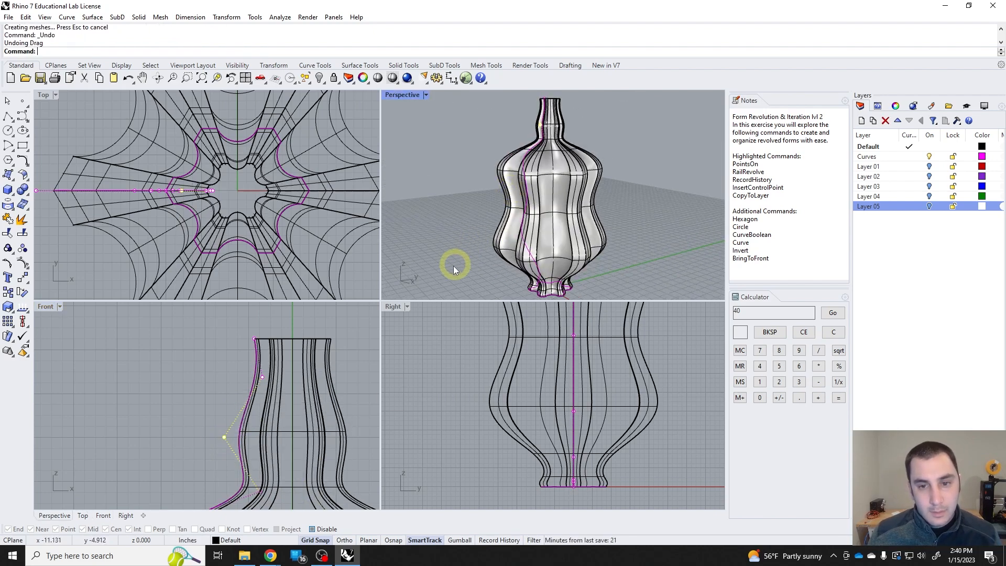
key("ctrl+z")
Examine the reshaped vase's neck, waist and fluted body from several angles and in an enlarged front view
scroll(280, 408, "down", 3)
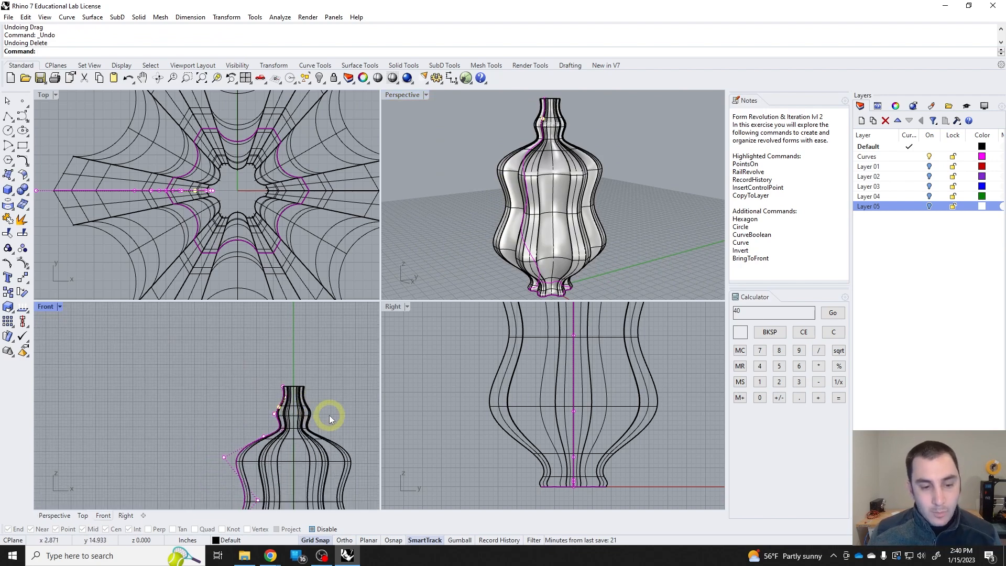
scroll(276, 432, "up", 4)
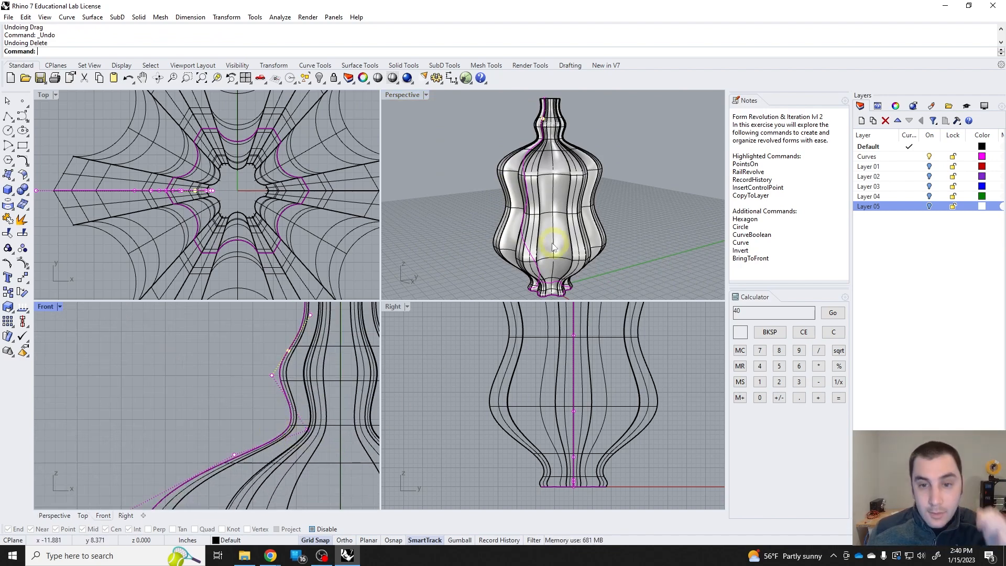
right_click_drag(557, 248, 512, 214)
scroll(292, 377, "down", 3)
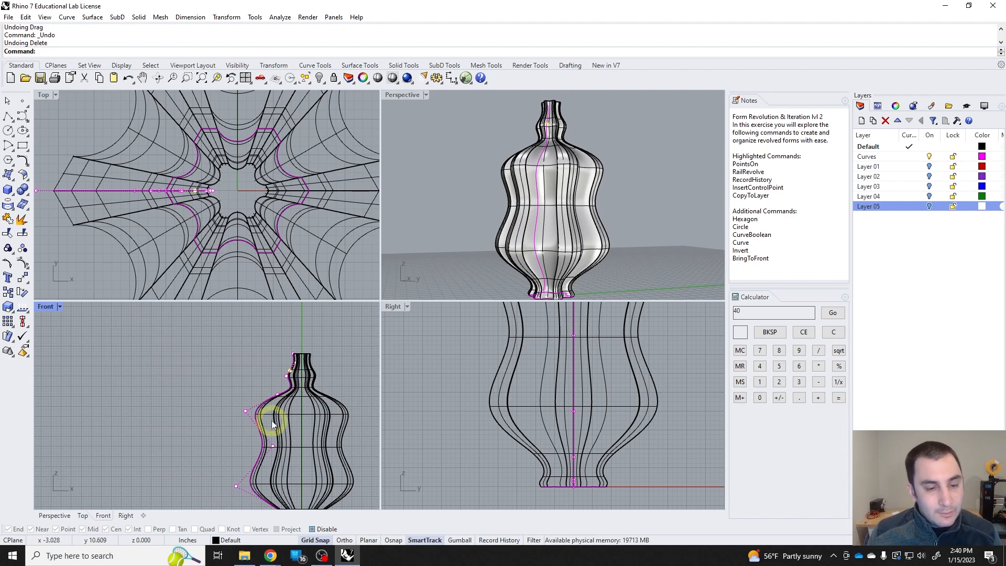
scroll(128, 337, "down", 2)
double_click(49, 307)
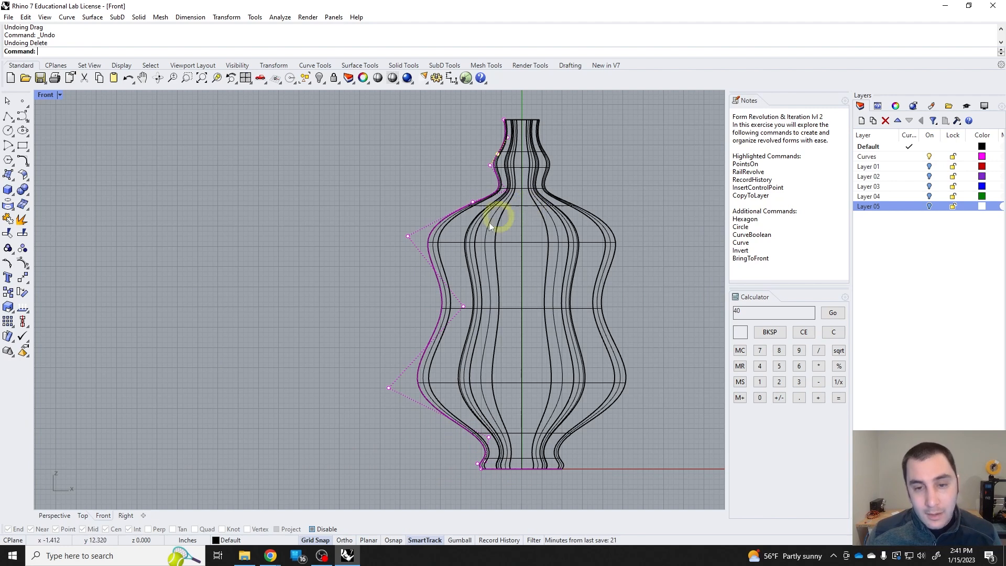
double_click(52, 98)
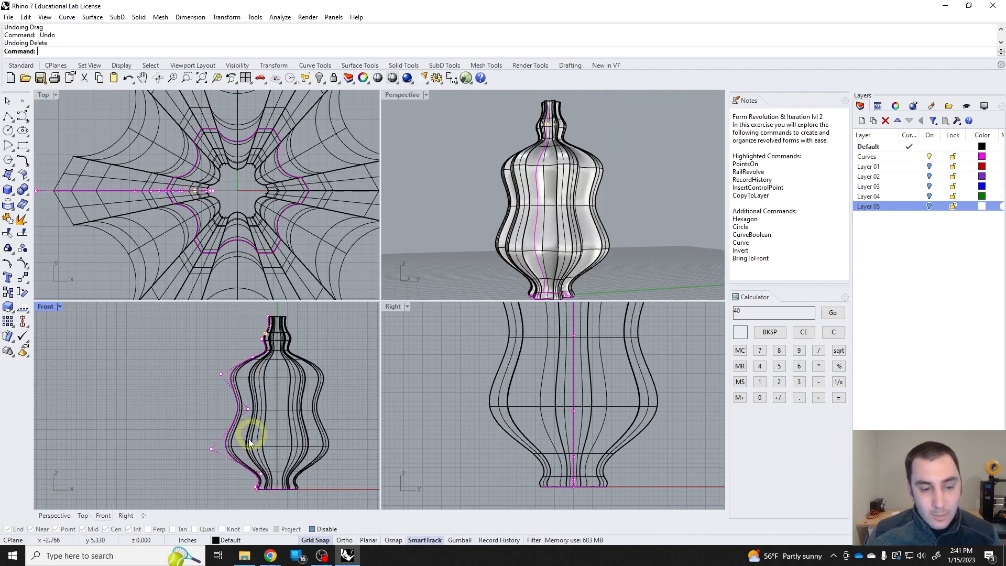
right_click_drag(495, 252, 628, 230)
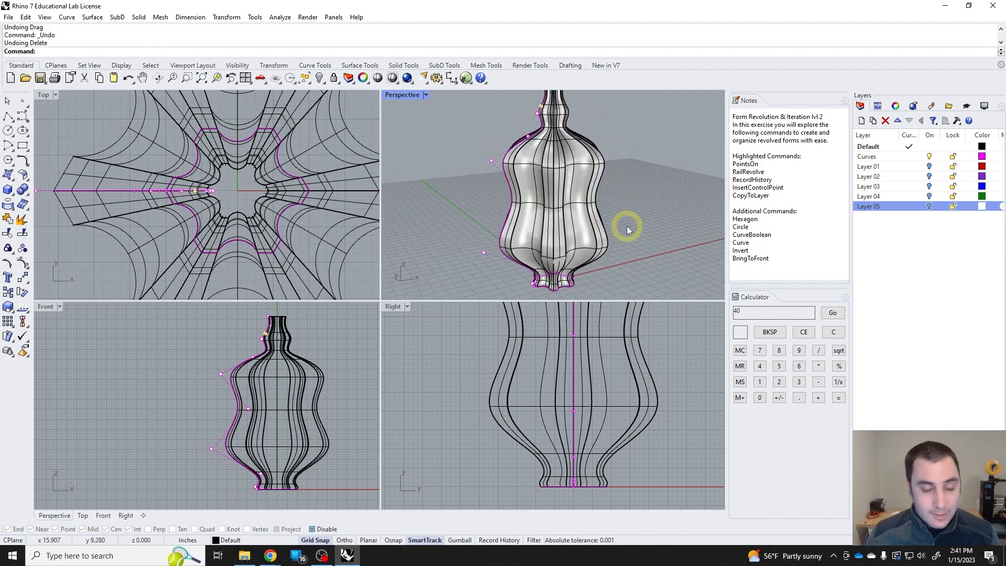
right_click_drag(628, 230, 624, 179)
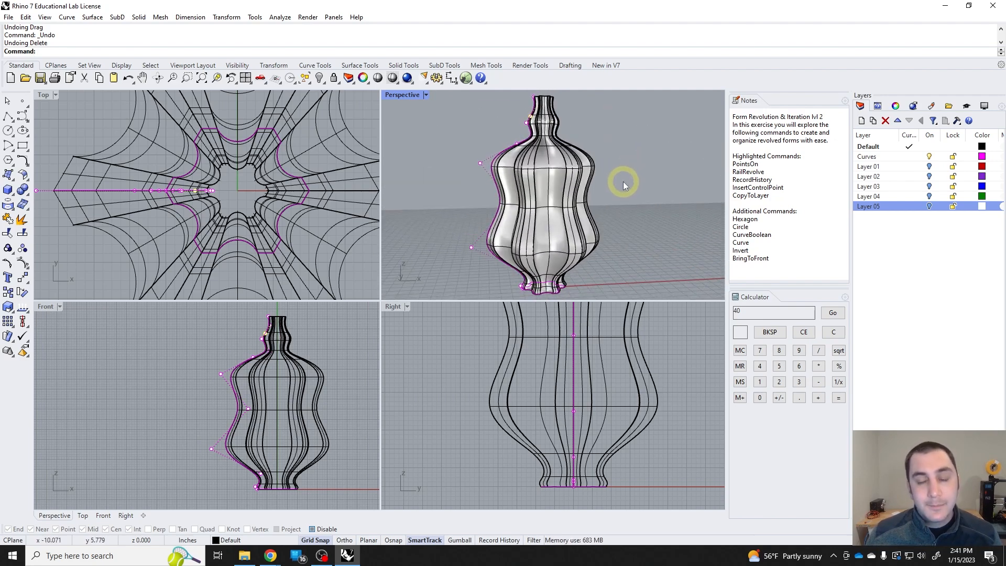
left_click(587, 192)
left_click(599, 208)
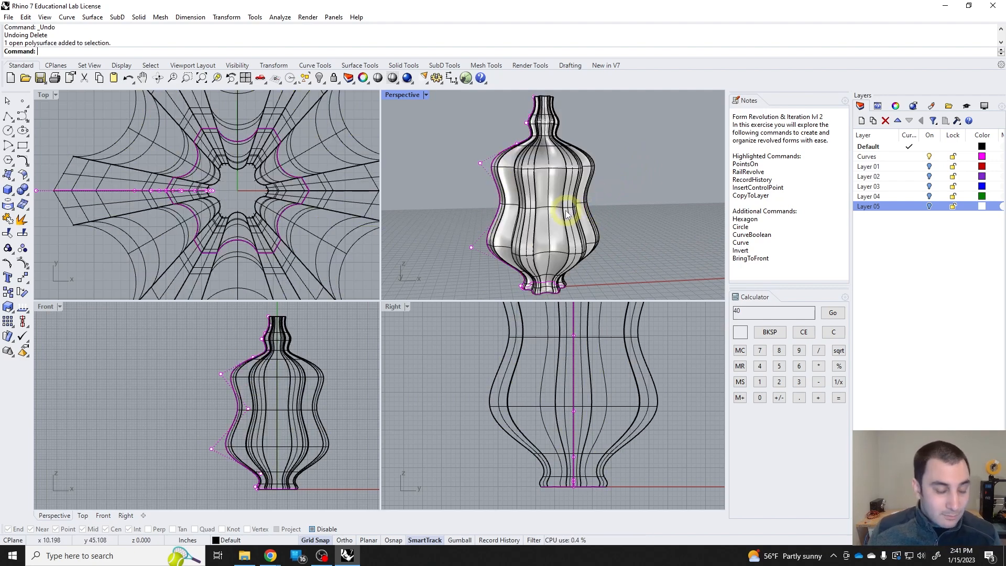
mouse_move(555, 214)
right_mouse_down()
mouse_move(595, 218)
mouse_move(598, 240)
mouse_move(556, 220)
right_mouse_up()
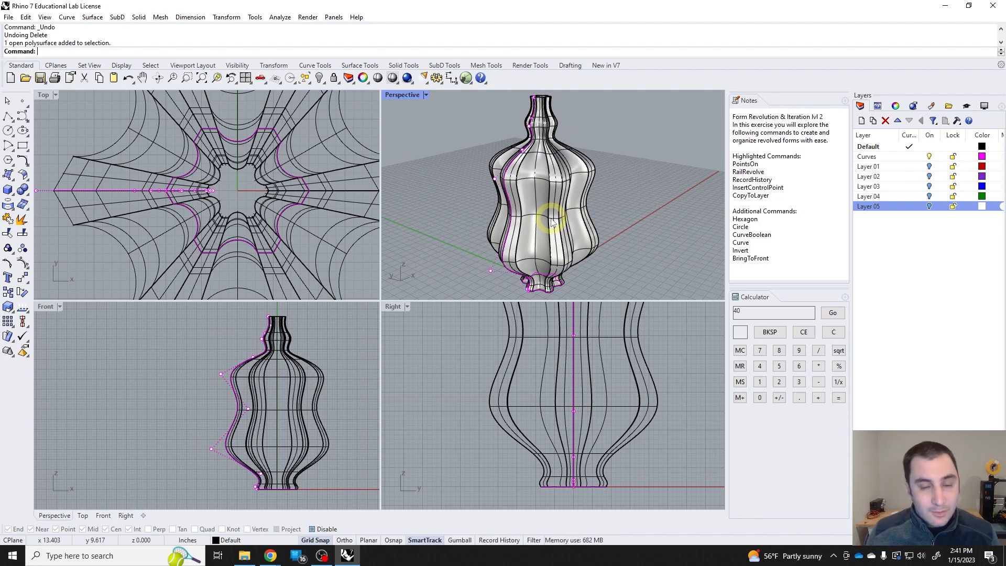
left_click(557, 222)
right_click_drag(536, 226, 445, 230)
left_click(644, 225)
right_click_drag(505, 238, 490, 220)
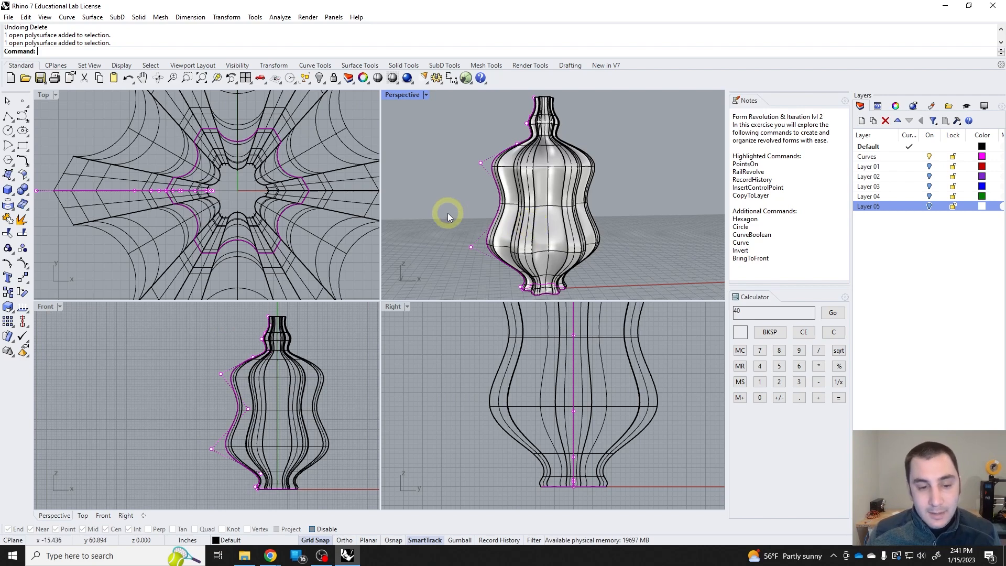
right_click_drag(521, 183, 577, 119)
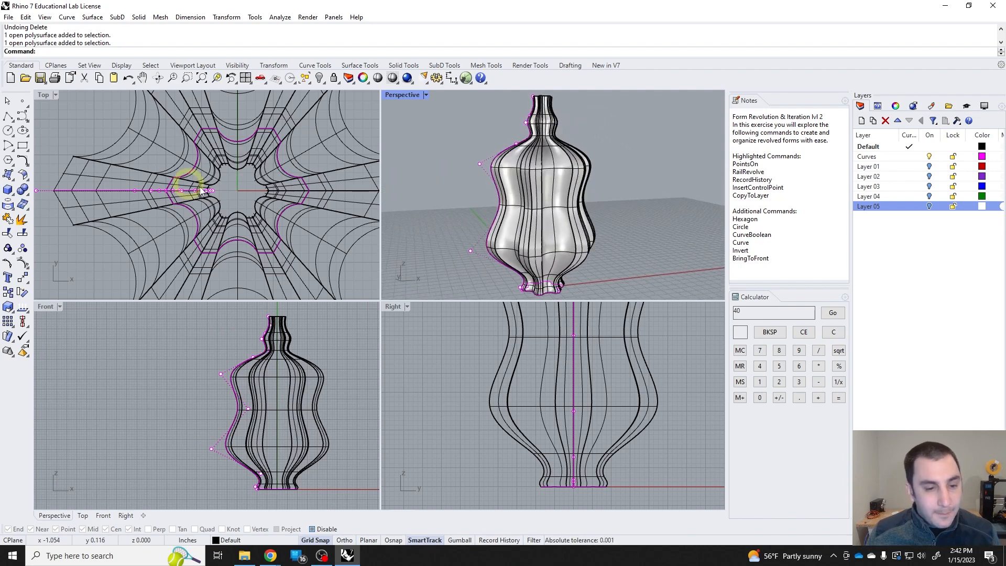
Select the vase polysurface and check what Layers 01 to 03 hold by toggling their visibility
left_click(527, 244)
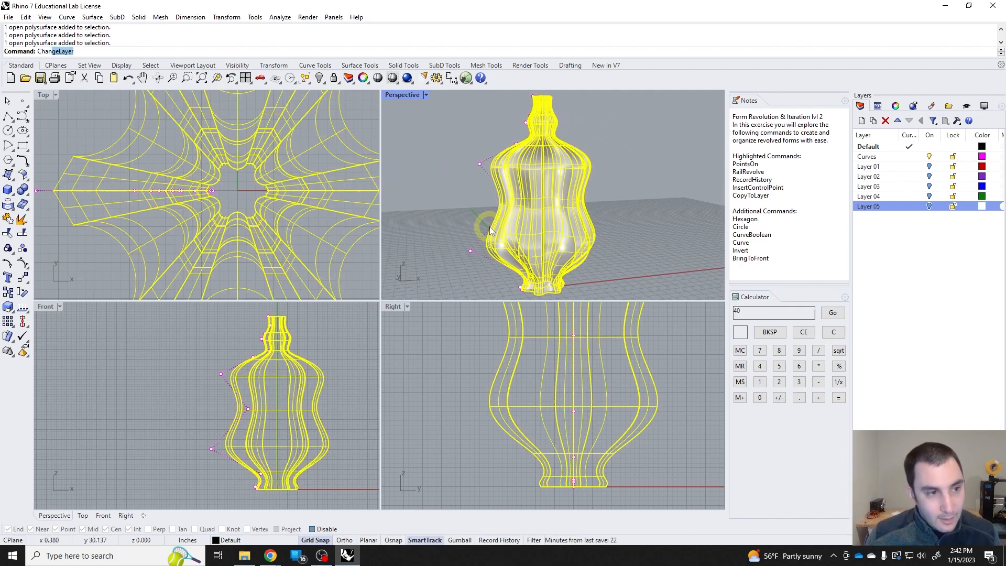
key("Escape")
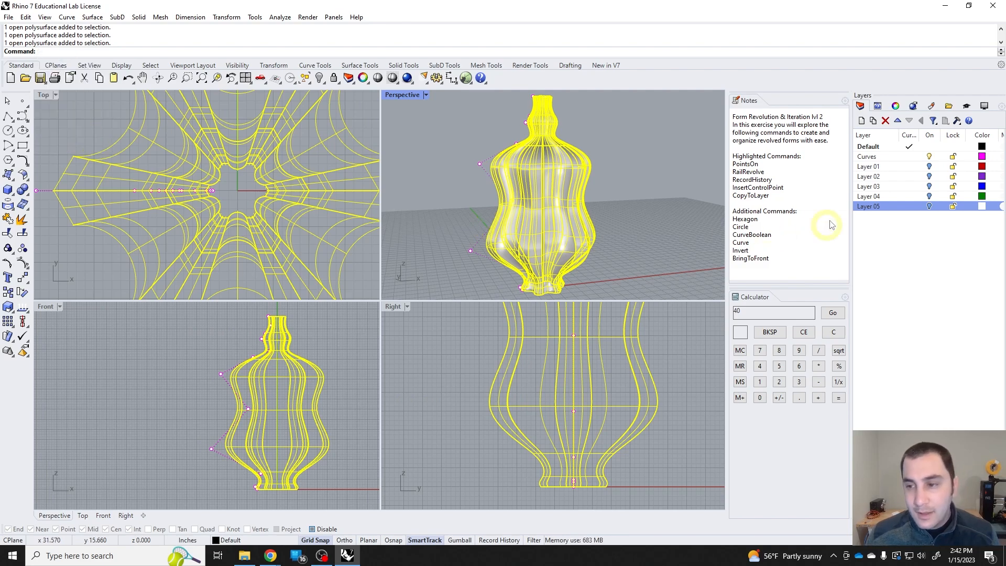
left_click(928, 166)
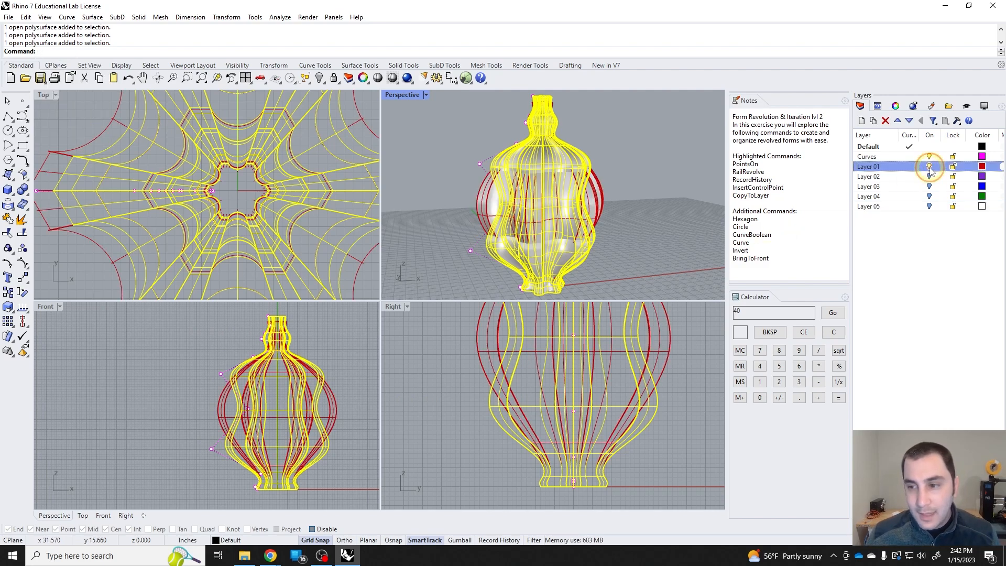
left_click(929, 167)
left_click(930, 176)
left_click(930, 177)
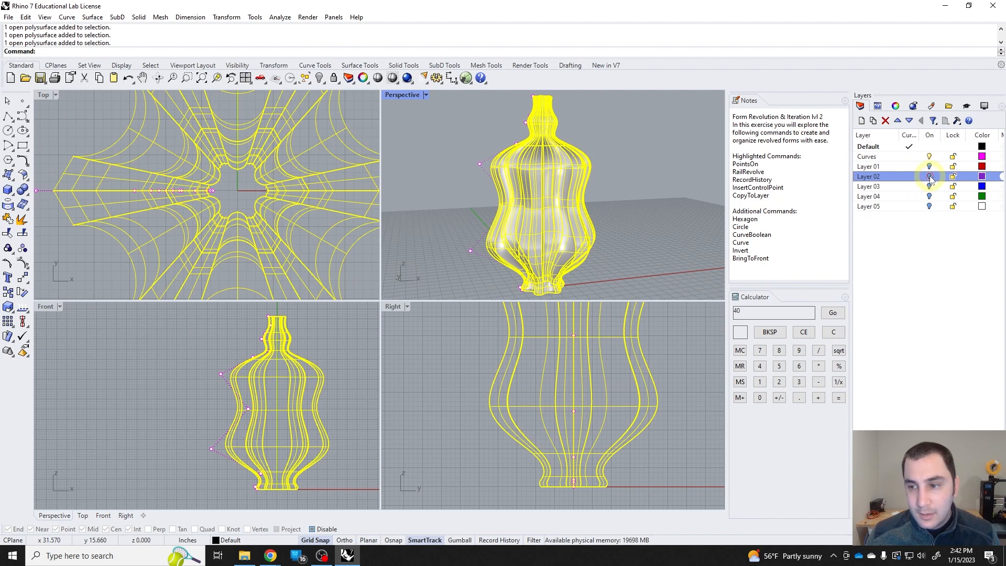
left_click(929, 186)
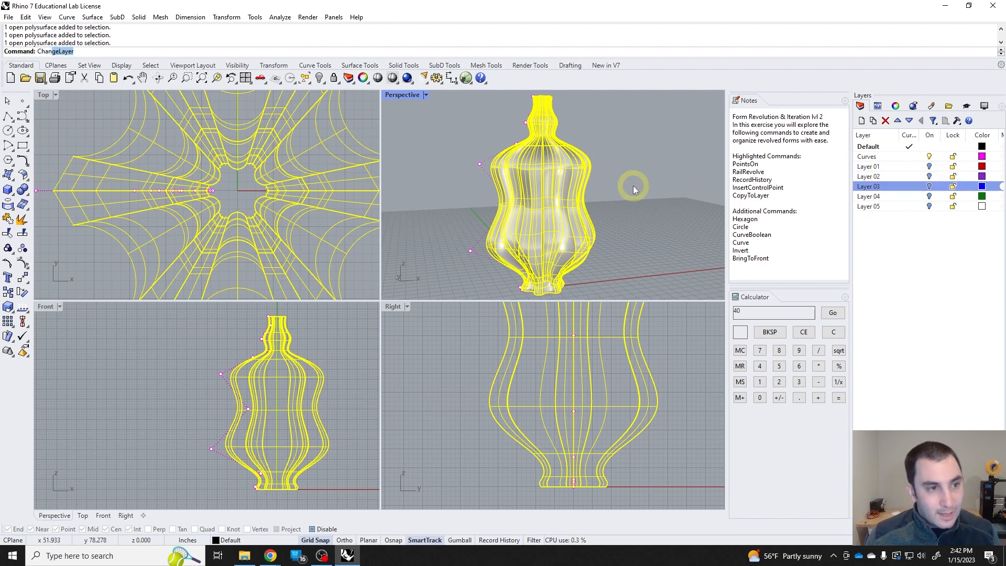
Try moving the selected vase to Layer 03 with ChangeLayer, and undo the change
key("Return")
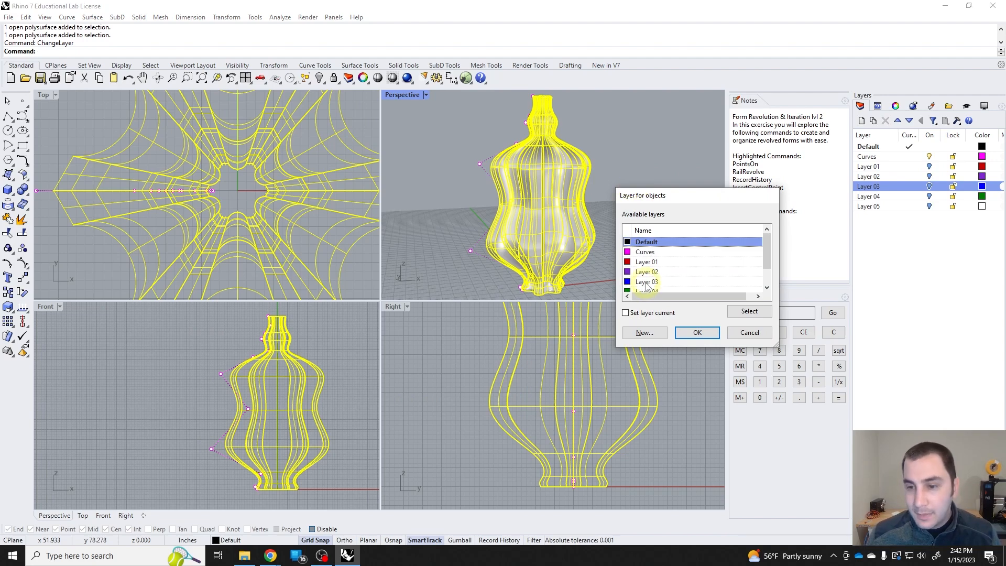
left_click(646, 283)
left_click(697, 332)
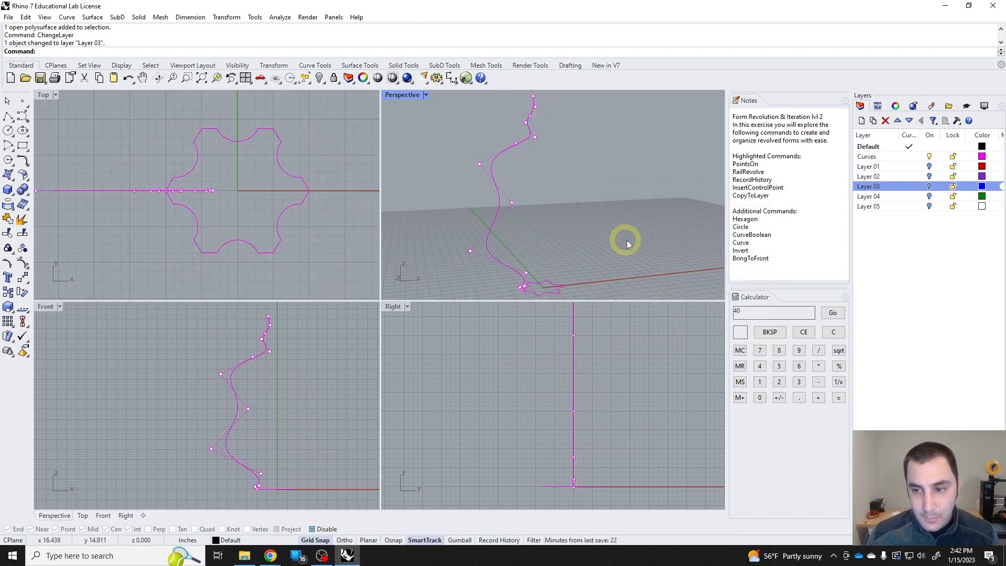
key("ctrl+z")
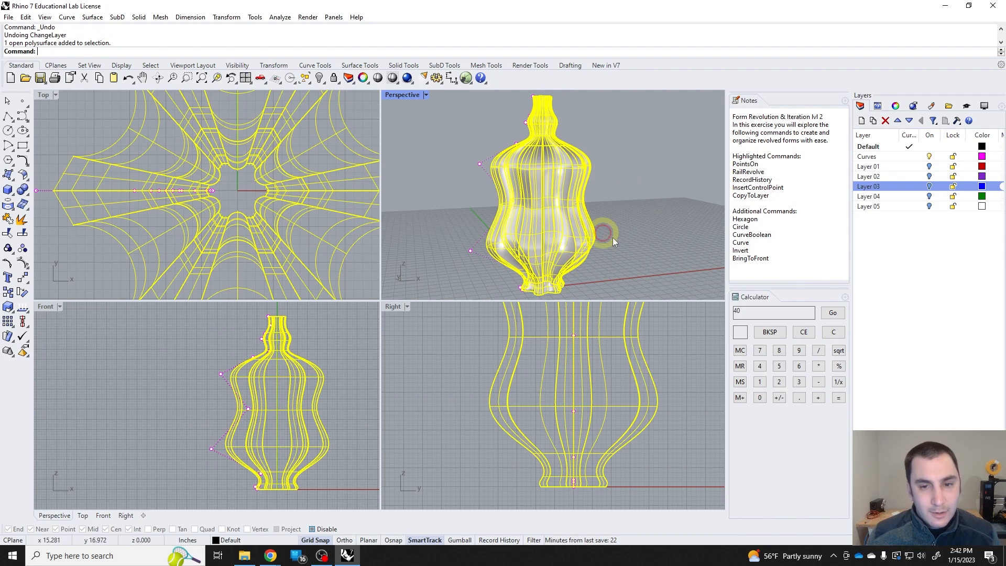
Copy the selected vase to Layer 03 with CopyToLayer and clear the selection
type("yToLayer")
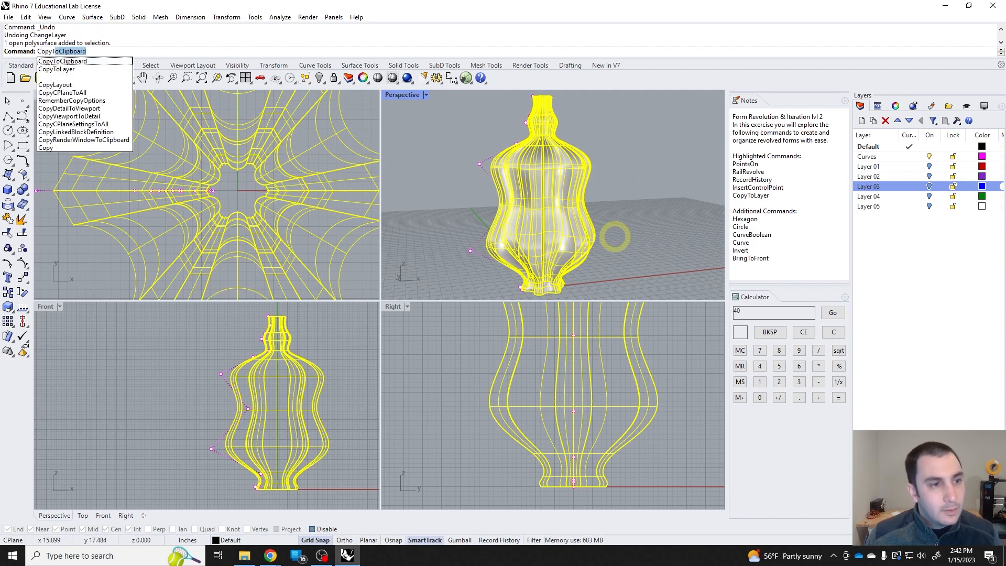
key("Return")
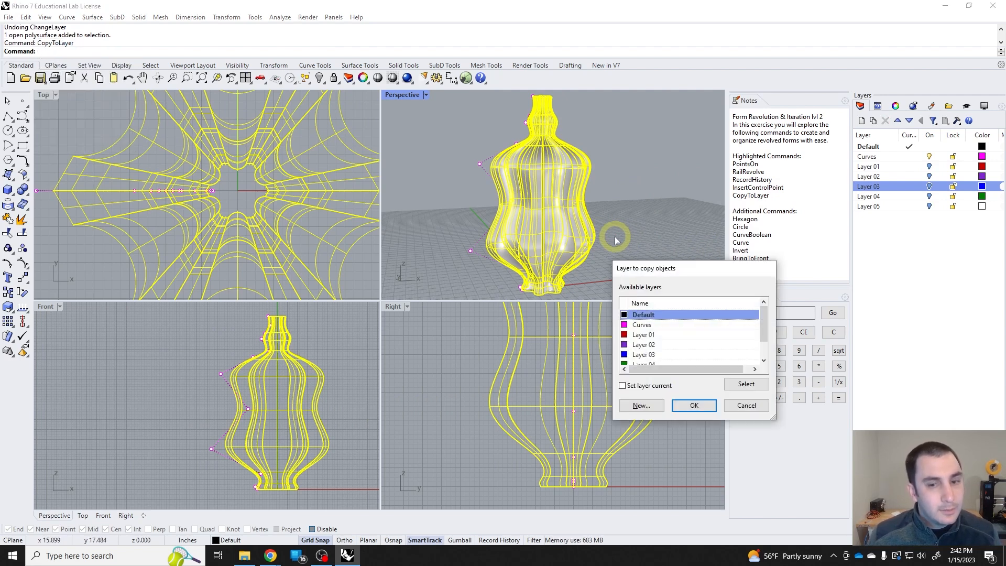
left_click(643, 354)
left_click(692, 405)
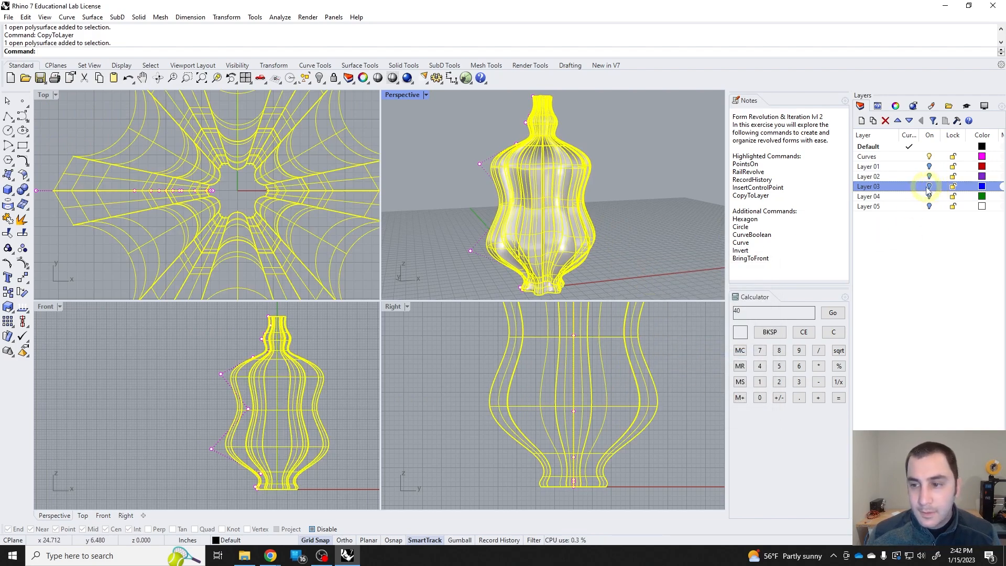
left_click(685, 220)
right_click_drag(685, 220, 651, 224)
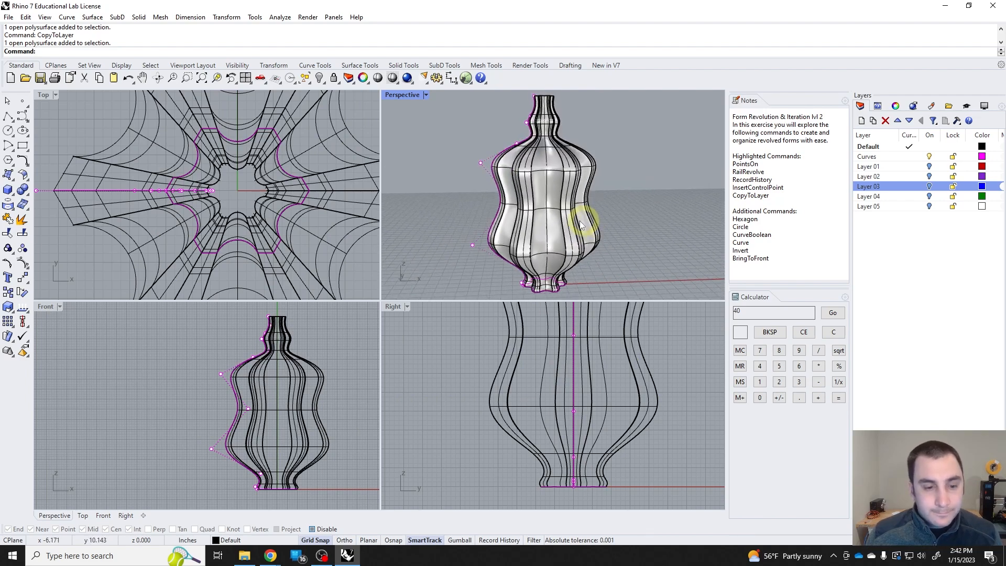
Select the closed rail curve at the vase's base and turn on its control points
left_click(282, 497)
left_click(314, 518)
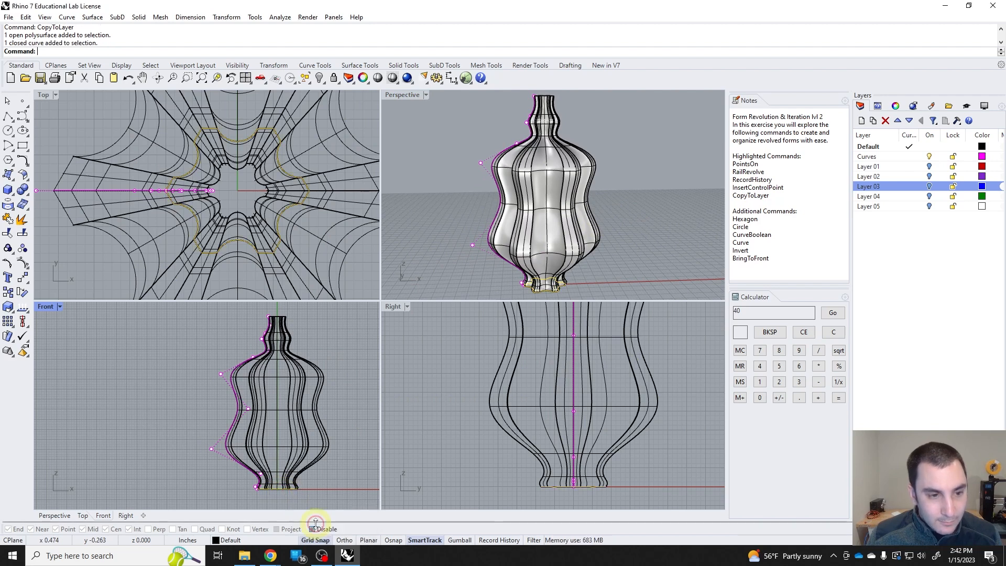
key("Escape")
left_click(272, 495)
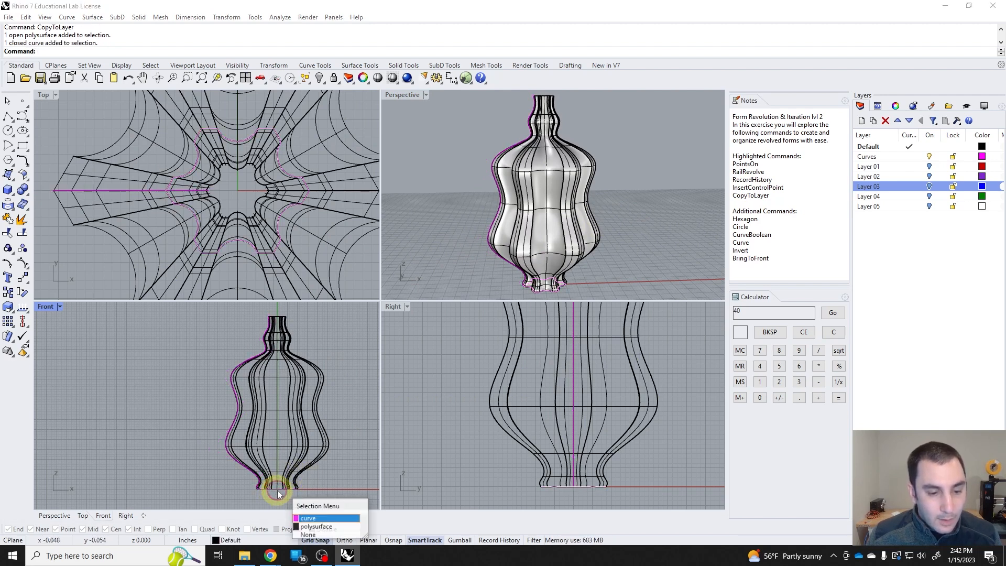
left_click(315, 518)
left_click(25, 265)
scroll(225, 136, "up", 2)
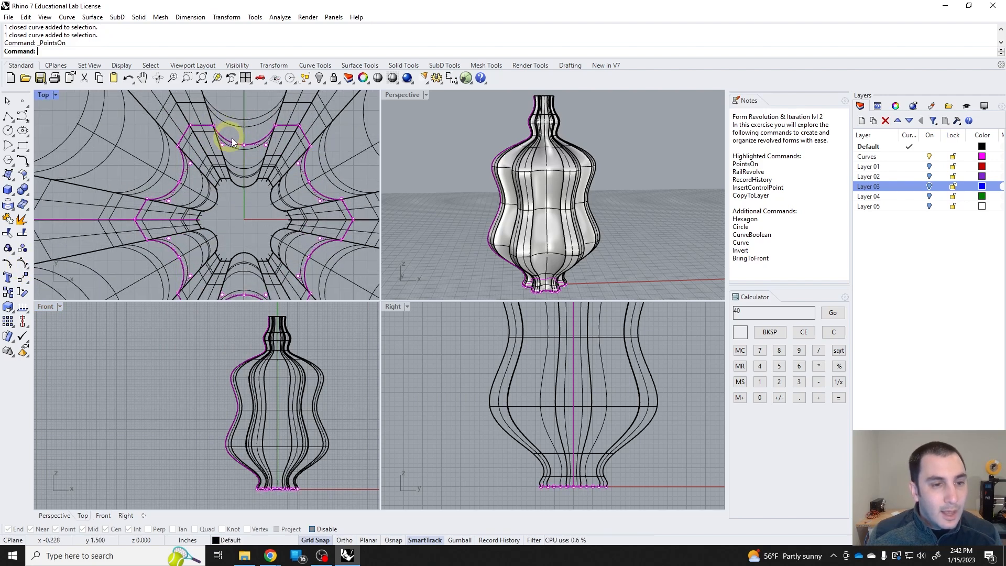
Select all concave-arc control points of the base rail curve and raise them slightly above the ground to arch the vase's foot
left_click(243, 142)
left_click(313, 189)
left_click(313, 256)
left_click(183, 261)
left_click(165, 209)
left_click(180, 186)
left_click(168, 200)
left_click(190, 163)
left_click(223, 145)
left_click(266, 144)
left_click(298, 162)
left_click(320, 200)
left_click(319, 239)
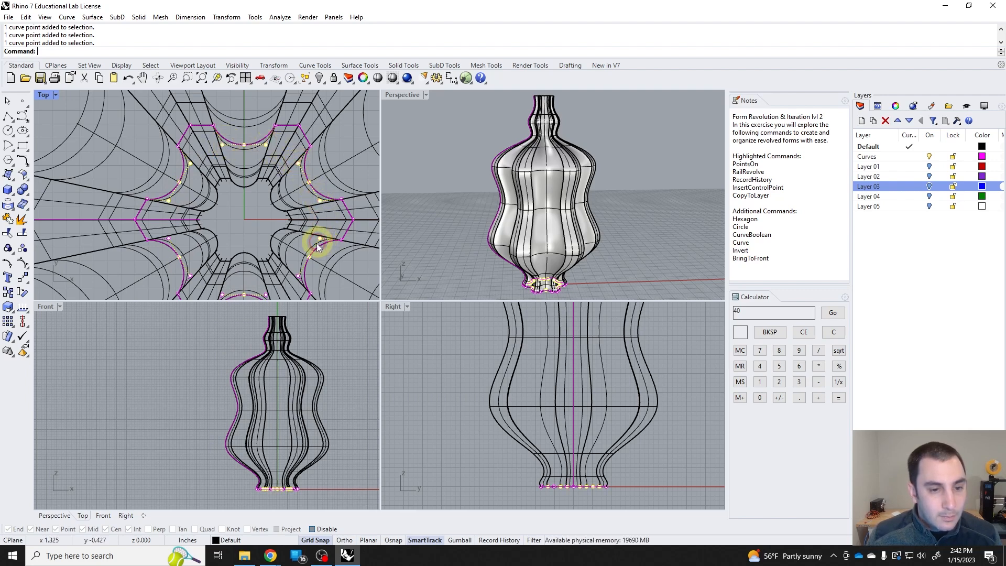
right_click_drag(264, 275, 282, 254)
left_click(282, 276)
left_click(282, 275)
left_click(239, 275)
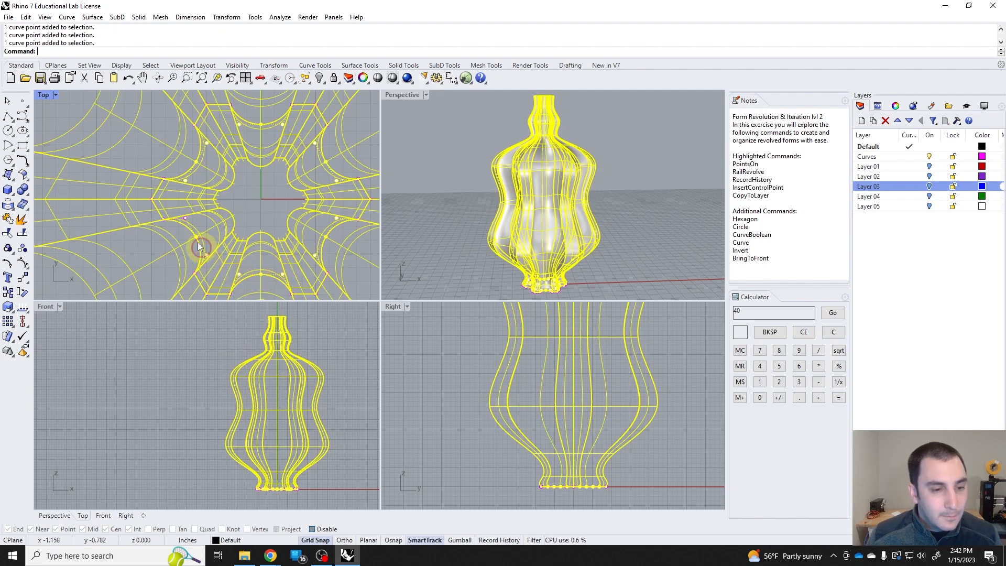
left_click(232, 217, "ctrl")
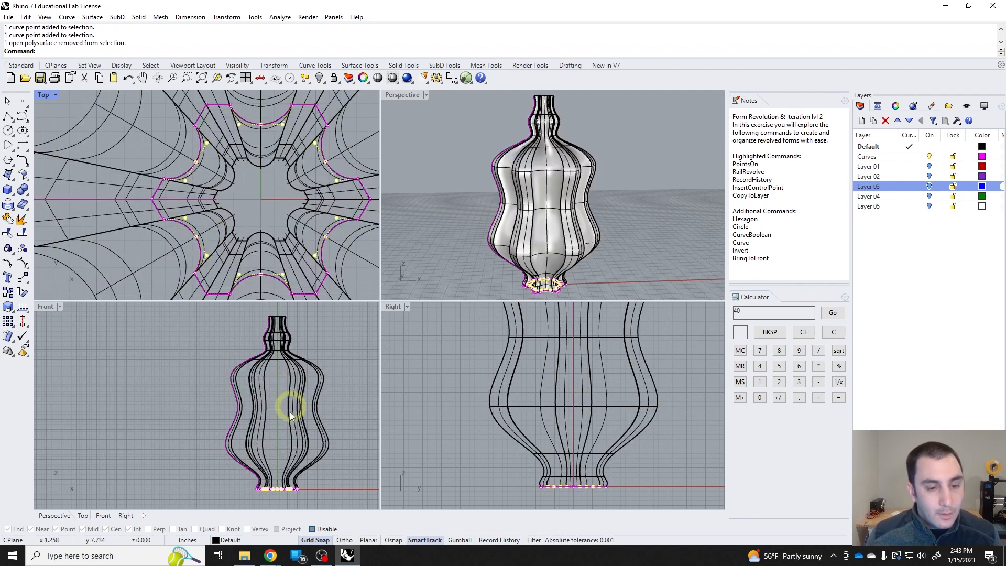
scroll(269, 495, "up", 6)
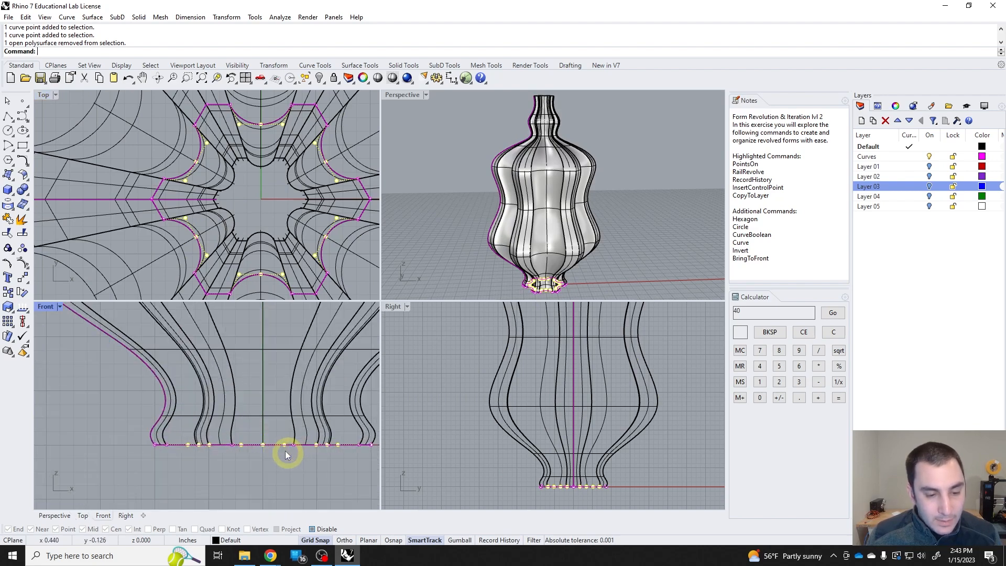
left_click(281, 440, "shift")
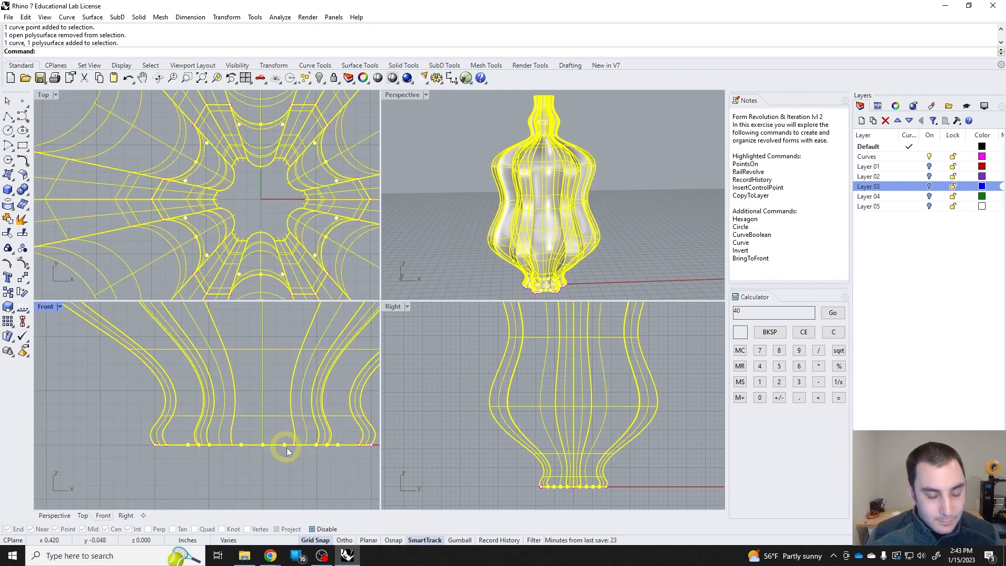
left_click(293, 430, "ctrl")
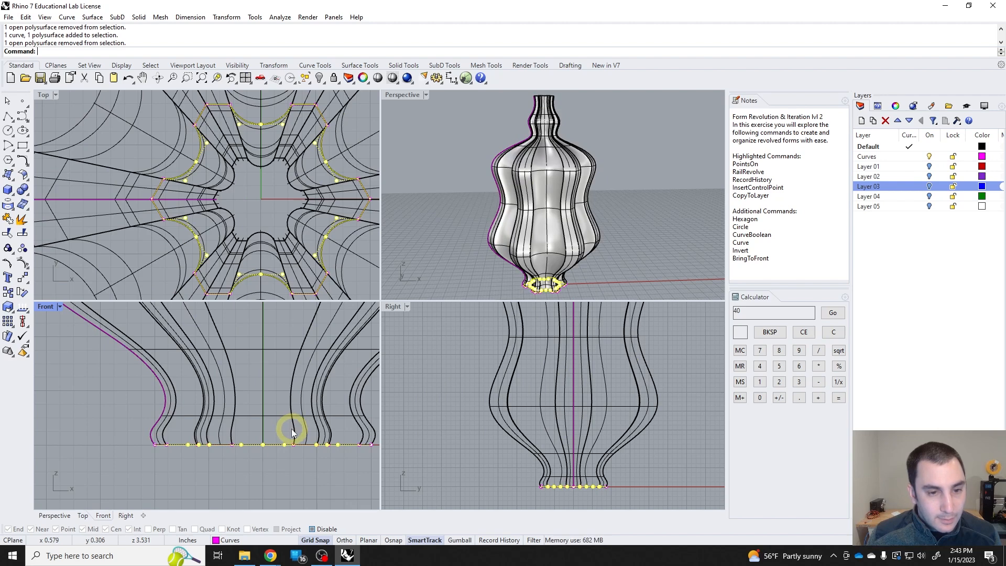
left_click_drag(283, 444, 284, 428)
Compare the vase with and without the arched base by undoing and redoing the move, keep the arches and clear the selection
right_click_drag(577, 230, 589, 173)
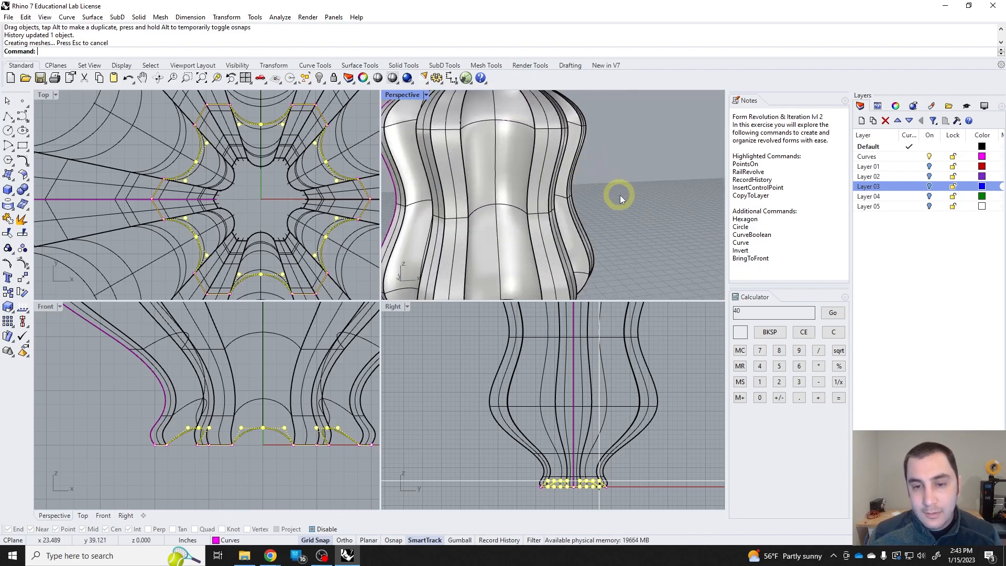
key("ctrl+z")
key("ctrl+y")
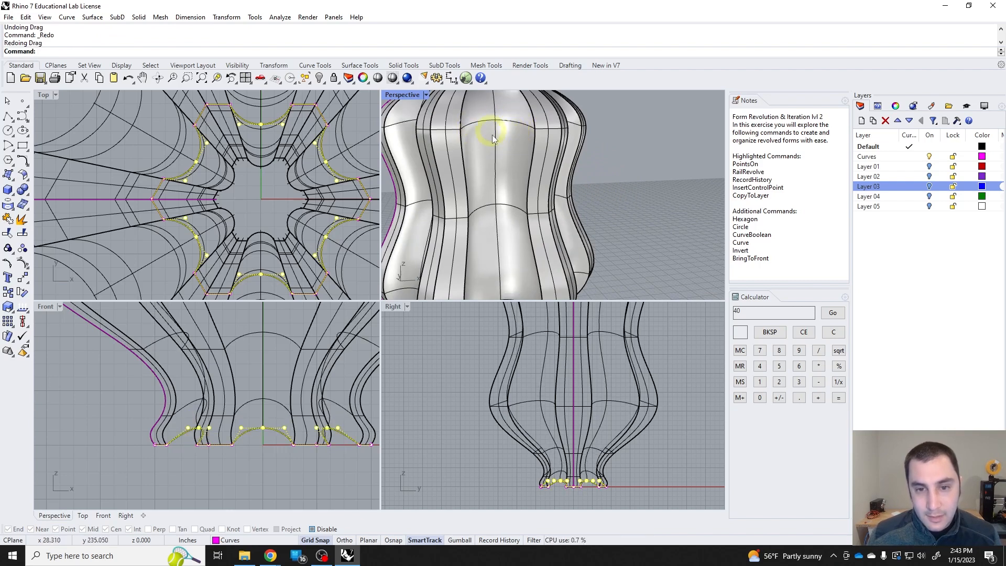
scroll(571, 199, "down", 3)
key("ctrl+z")
scroll(511, 238, "up", 5)
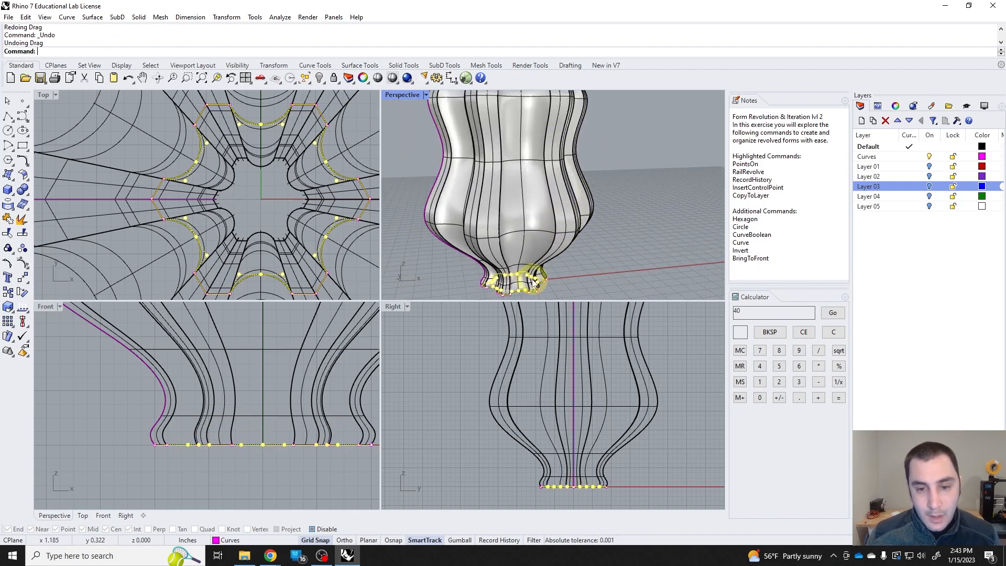
right_click_drag(509, 238, 457, 269)
key("ctrl+y")
left_click(495, 252)
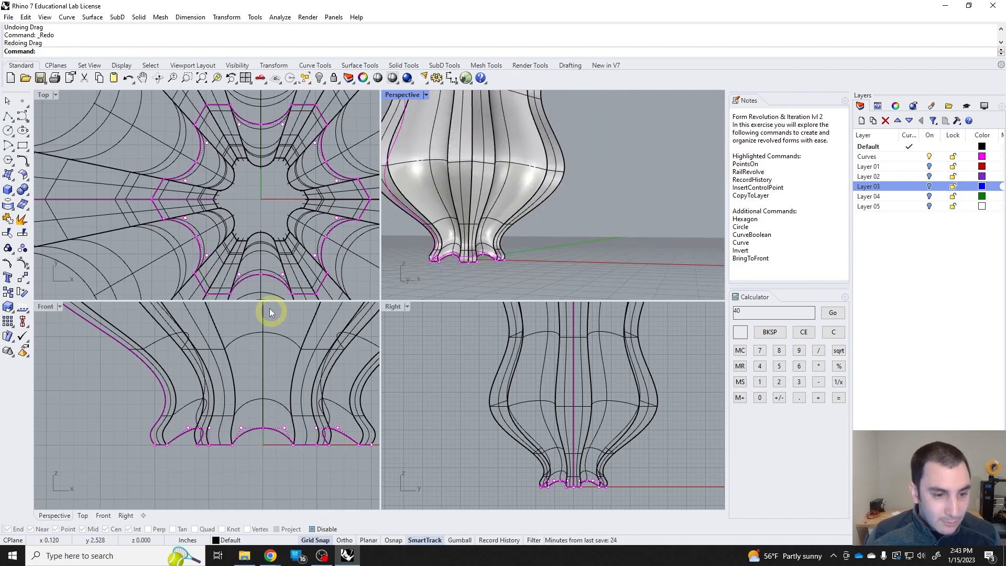
Select the six outer corner points of the base rail curve and lower them slightly below the ground to form pointed feet
left_click(154, 199)
right_click_drag(276, 201, 328, 202)
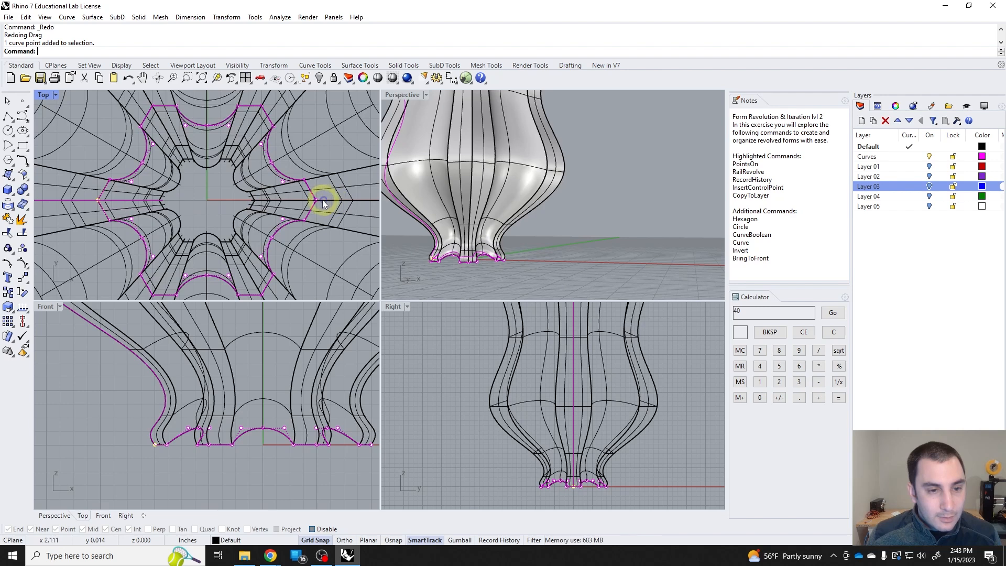
right_click_drag(281, 260, 299, 228)
left_click(280, 261)
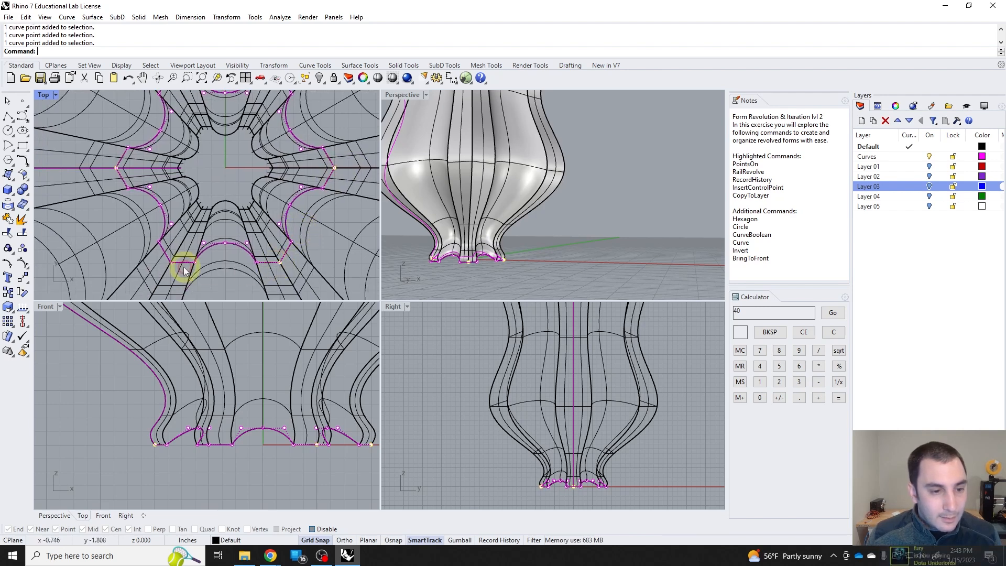
right_click_drag(168, 240, 181, 334)
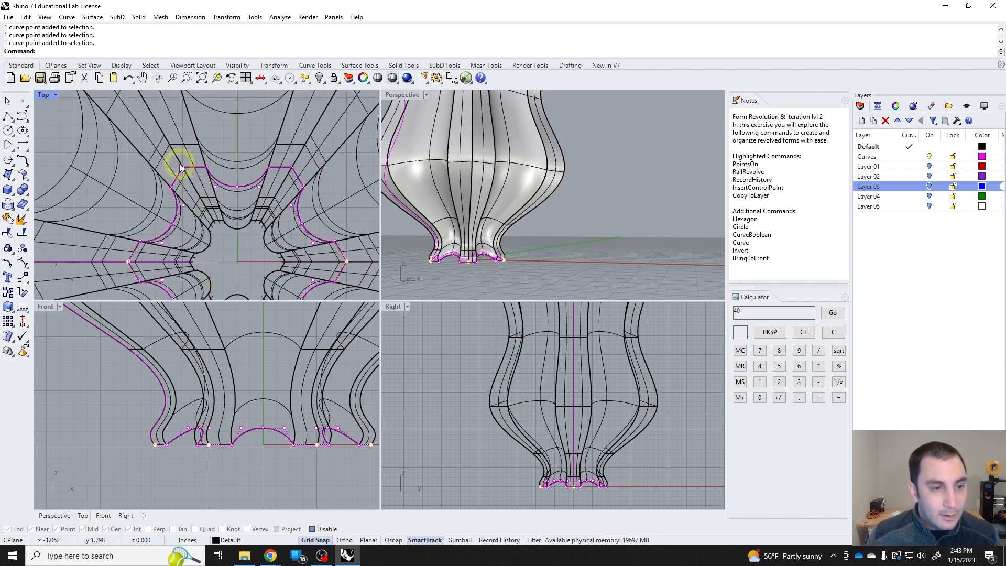
left_click(291, 167)
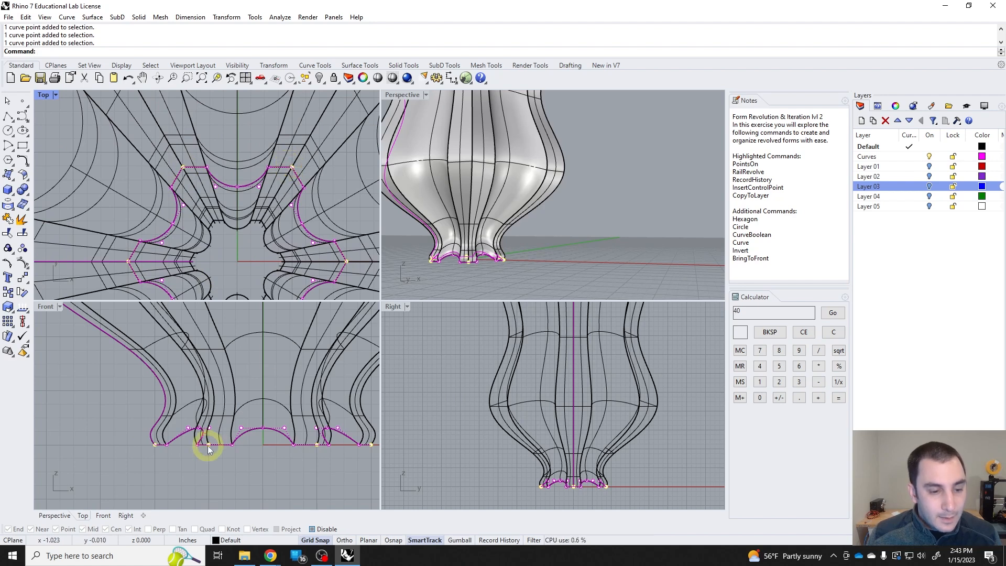
left_click_drag(208, 444, 205, 462)
left_click(555, 261)
Compare the vase before and after lowering the corner points, keep the lowered version and examine its scalloped underside up close
right_click_drag(534, 181, 606, 219)
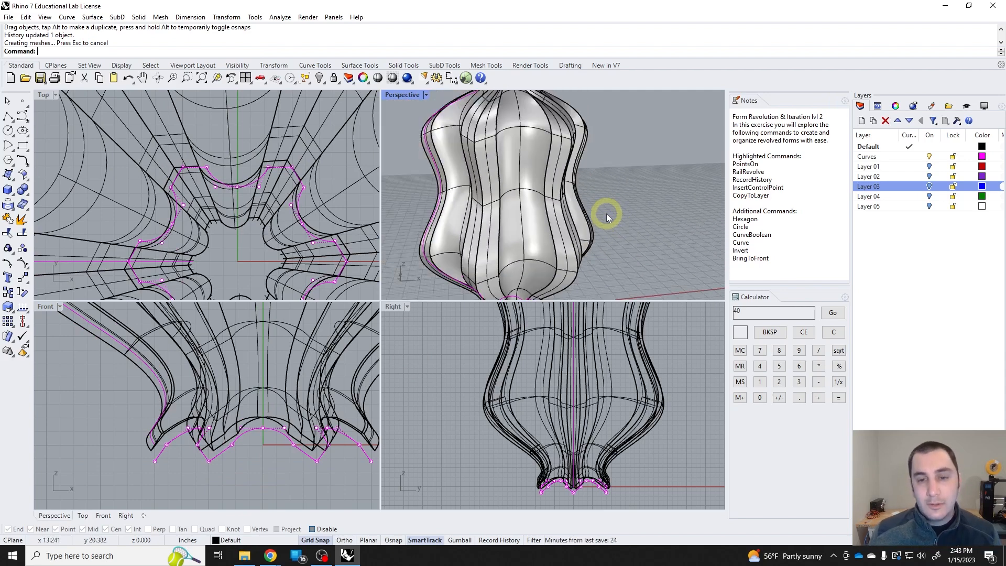
key("ctrl+z")
key("ctrl+y")
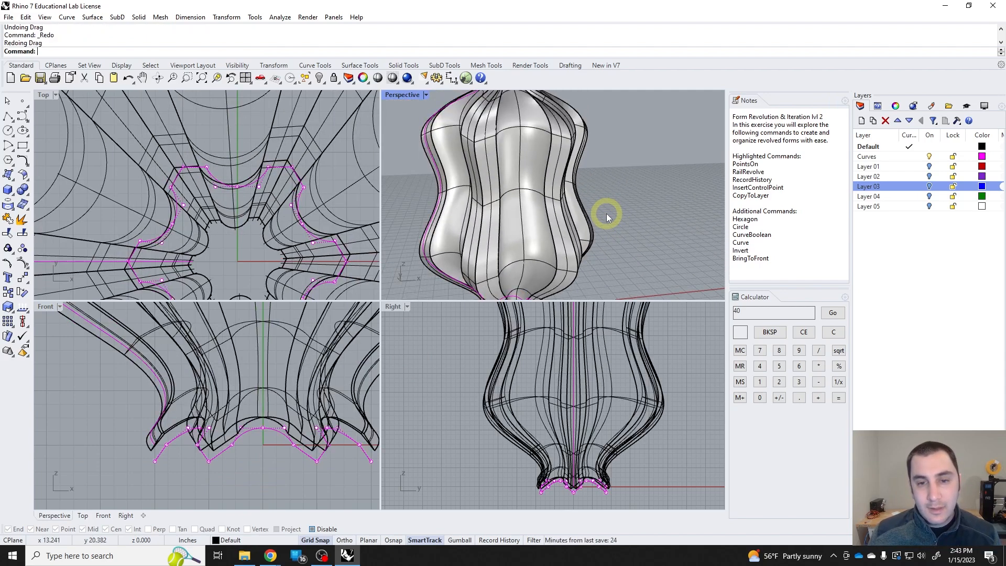
right_click_drag(595, 210, 483, 281)
scroll(488, 229, "up", 5)
scroll(479, 282, "up", 3)
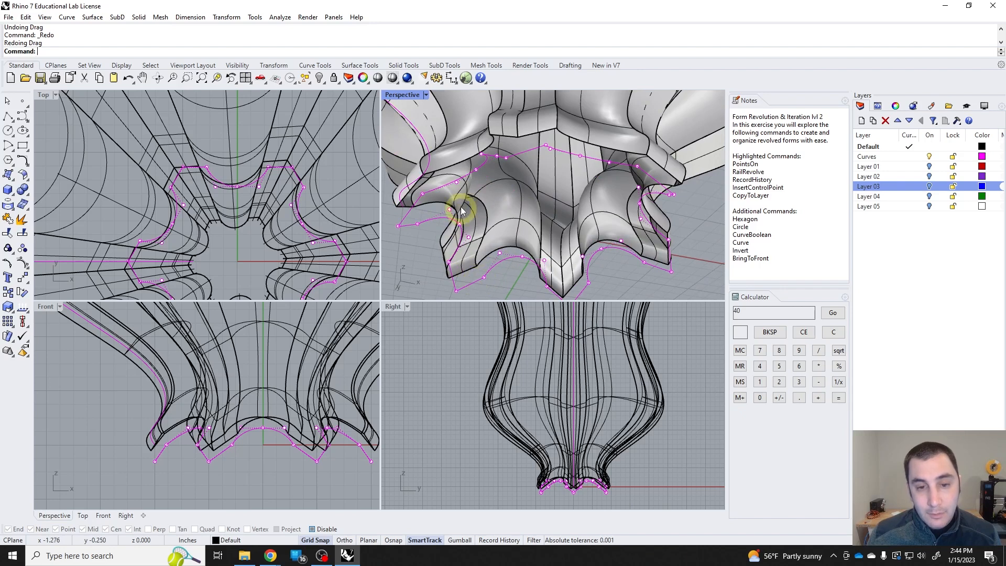
right_click_drag(534, 227, 494, 220)
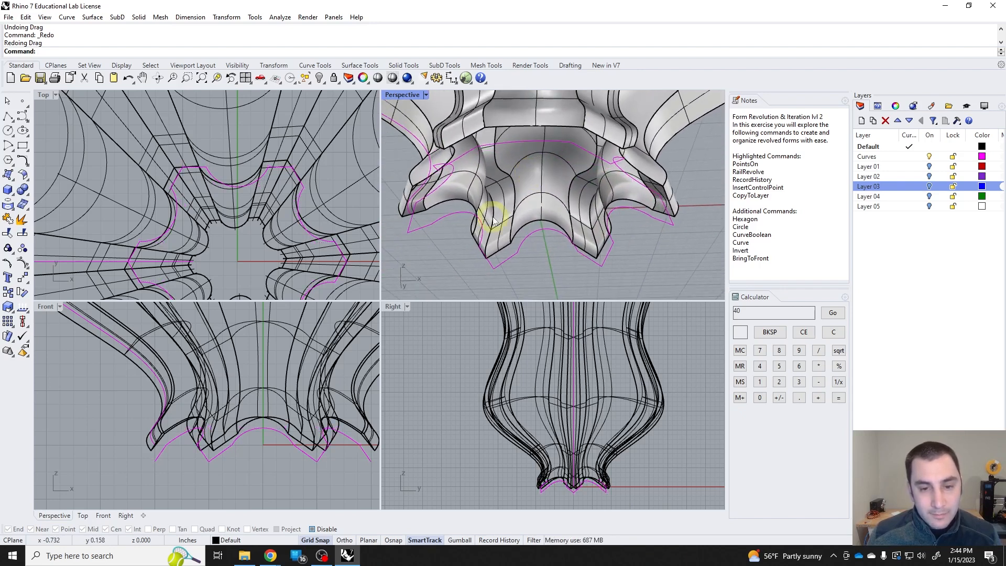
Duplicate the scalloped bottom edges of the vase as curves with DupEdge
type("Dupo")
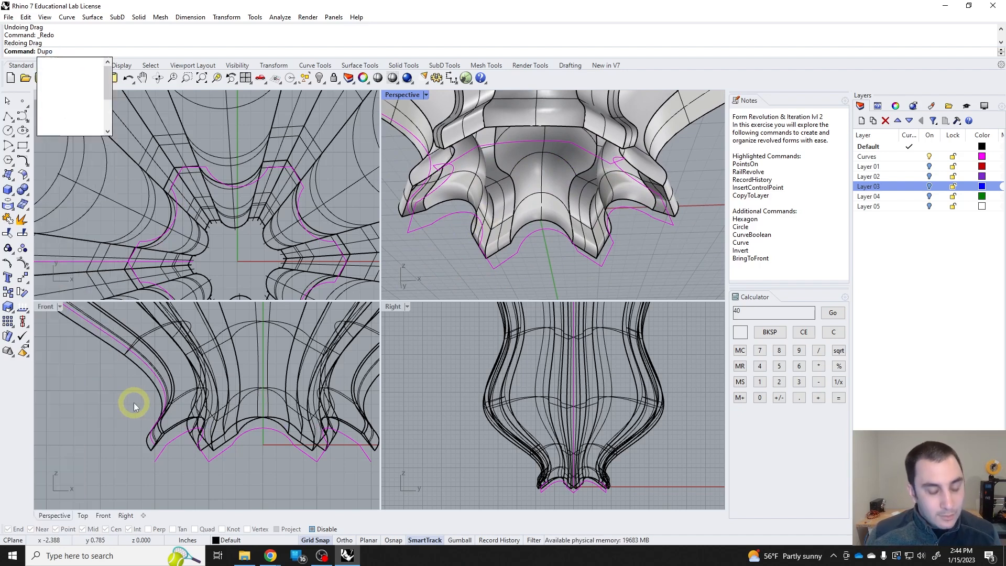
key("BackSpace")
type("Edge")
key("Return")
scroll(131, 406, "down", 2)
left_click_drag(128, 422, 325, 461)
key("Return")
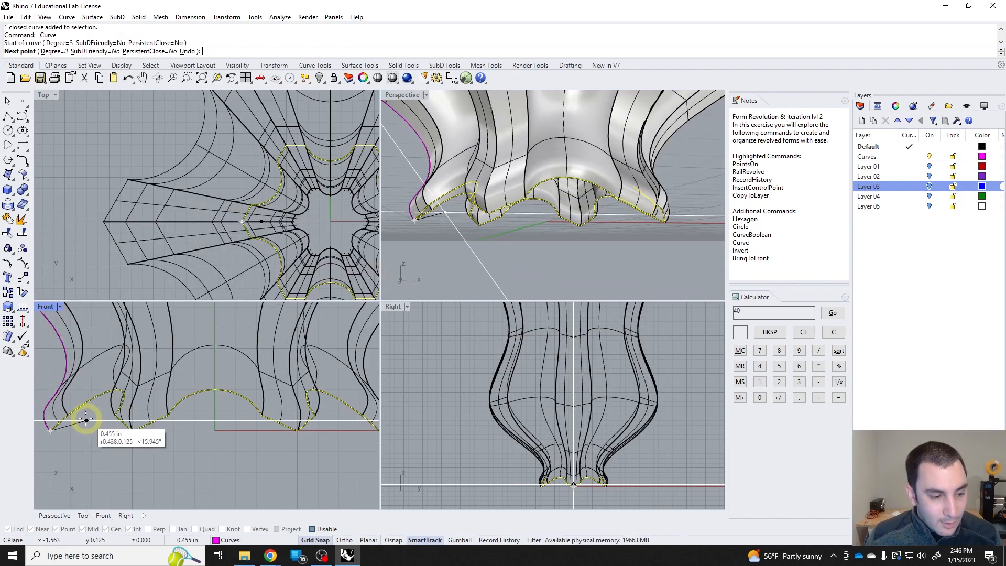
Draw an arched curve in the Front view from the tip of the vase's outer foot up to its centre axis and select it
left_click(81, 419)
left_click(117, 385)
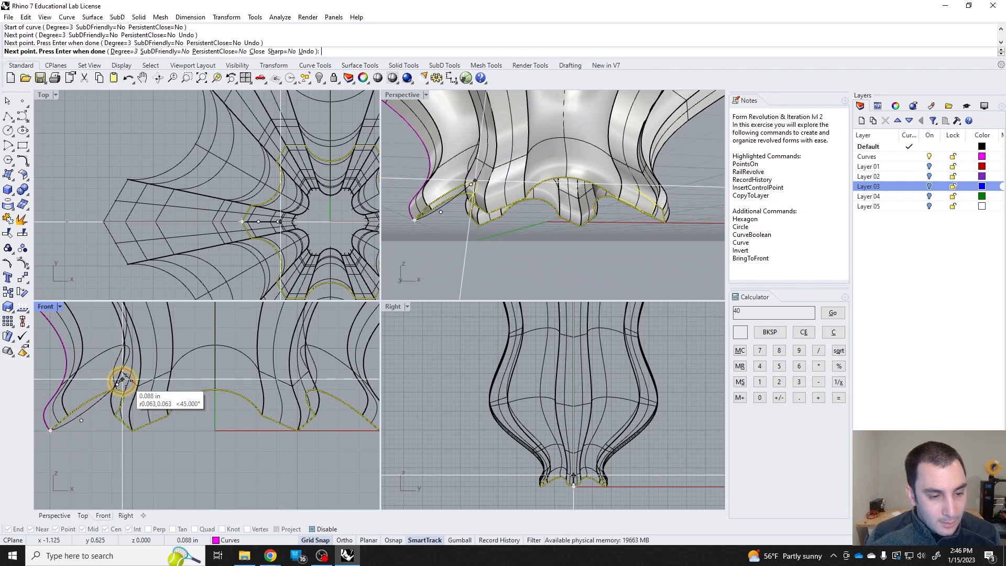
left_click(216, 384)
right_click(200, 380)
left_click(181, 387)
Close the vase's underside with RailRevolve, sweeping the arched curve along the scalloped bottom edge curve about the vertical axis through origin 0, and inspect it
right_click_drag(498, 265, 558, 209)
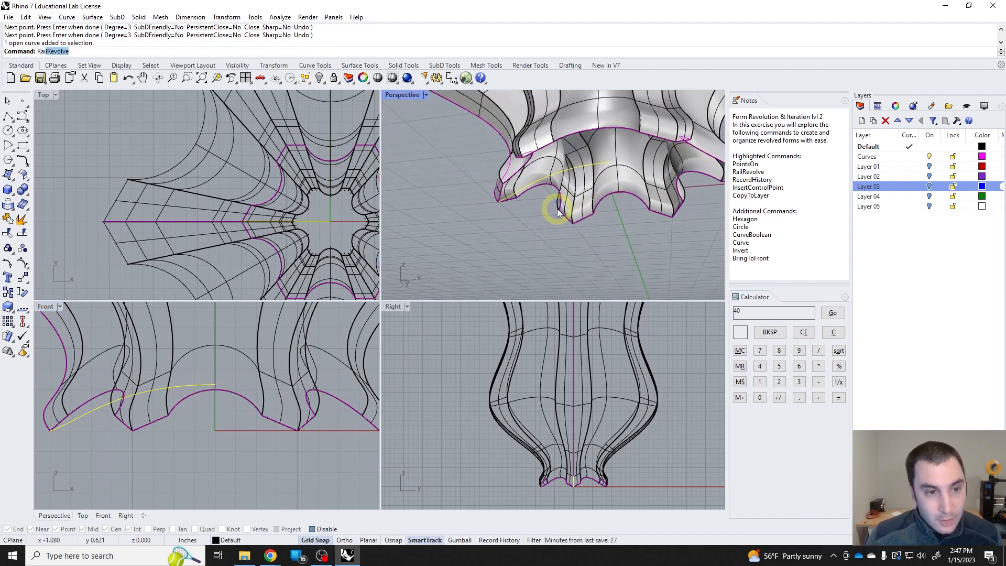
type("r")
key("Return")
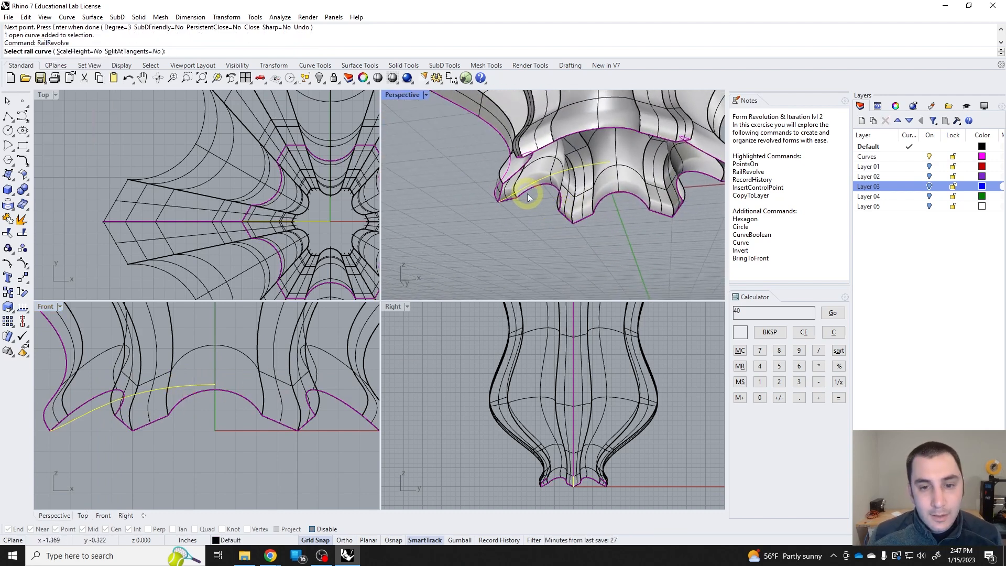
scroll(518, 201, "up", 4)
left_click(491, 220)
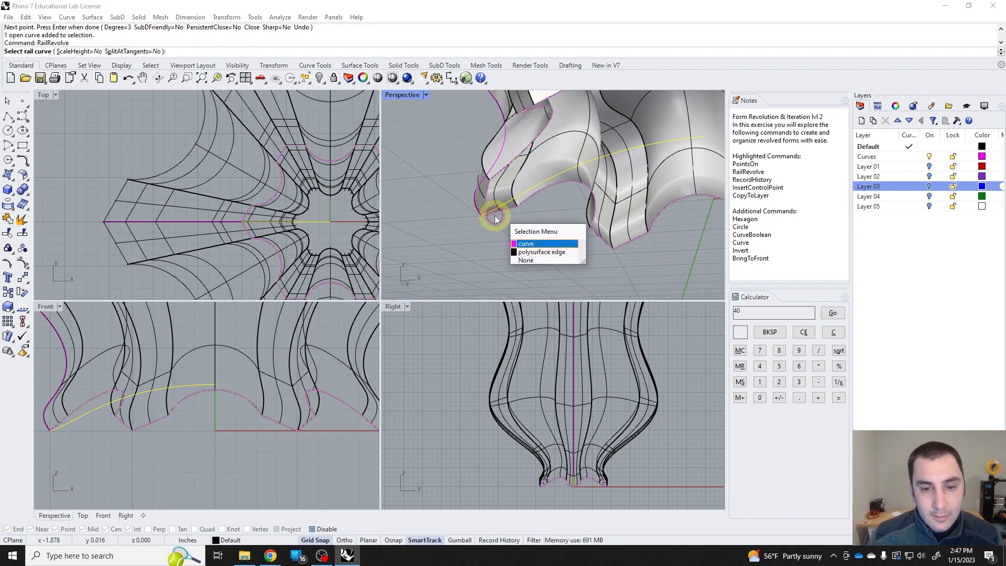
left_click(539, 242)
type("0")
key("Return")
key("Return")
right_click_drag(575, 223, 577, 178)
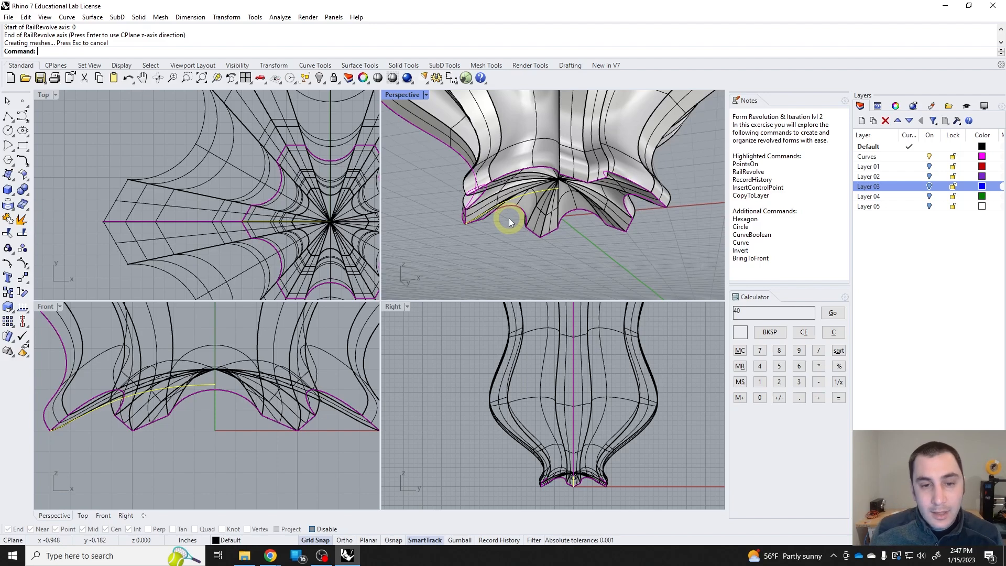
right_click_drag(508, 218, 550, 246)
scroll(575, 191, "down", 6)
right_click_drag(575, 191, 573, 218)
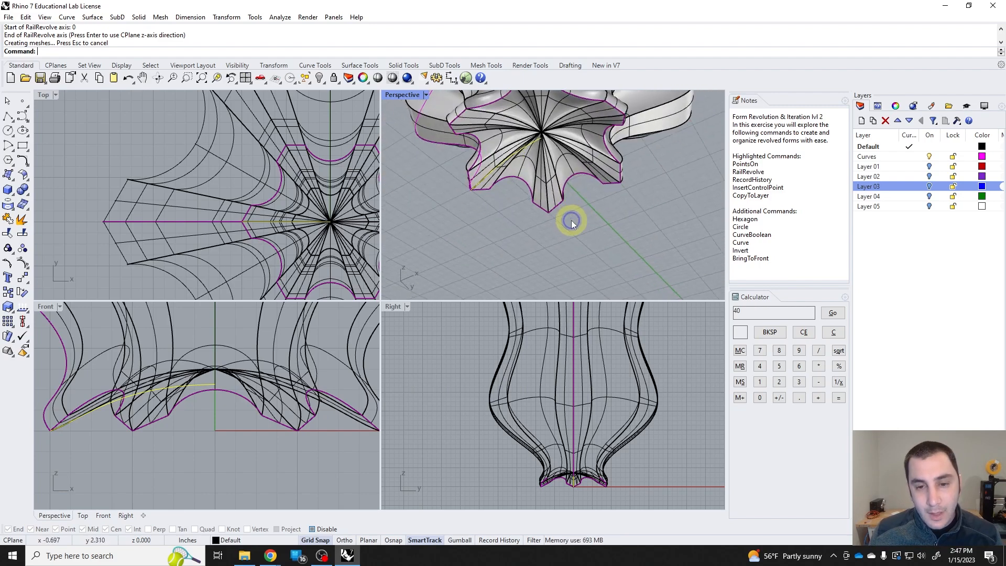
Delete the revolved underside surface and the arched curve used to make it
left_click(559, 122)
key("Delete")
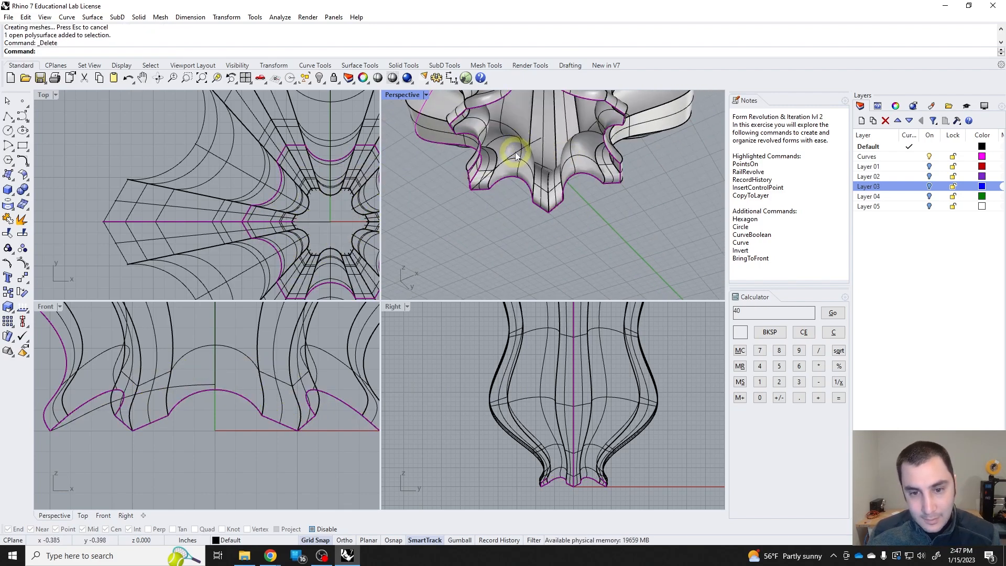
left_click(525, 170)
key("Delete")
Briefly compare with the Layer 03 version and copy the scalloped-base vase to Layer 04 with CopyToLayer
right_click_drag(527, 171, 571, 198)
left_click(928, 186)
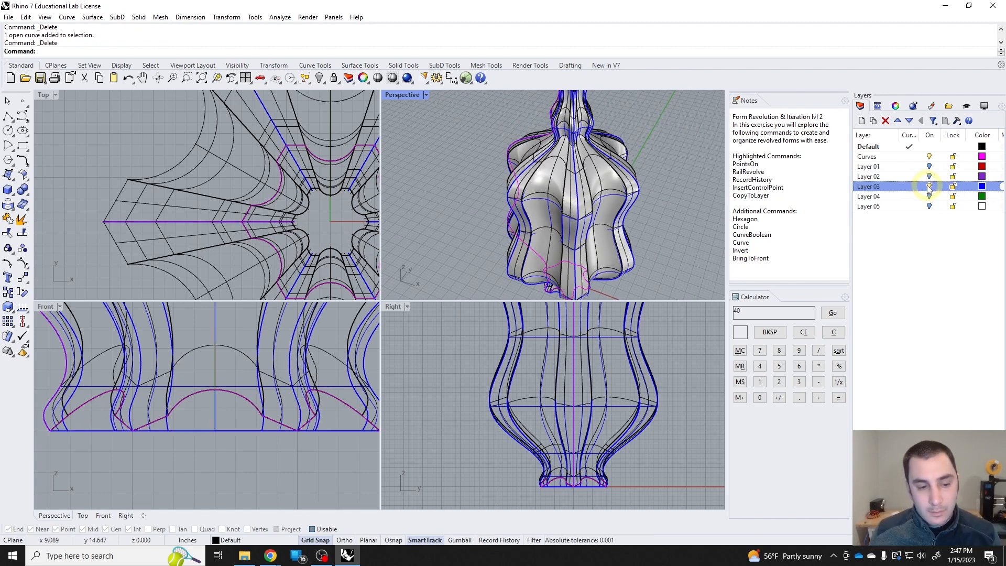
right_click_drag(581, 204, 548, 239)
left_click(593, 253)
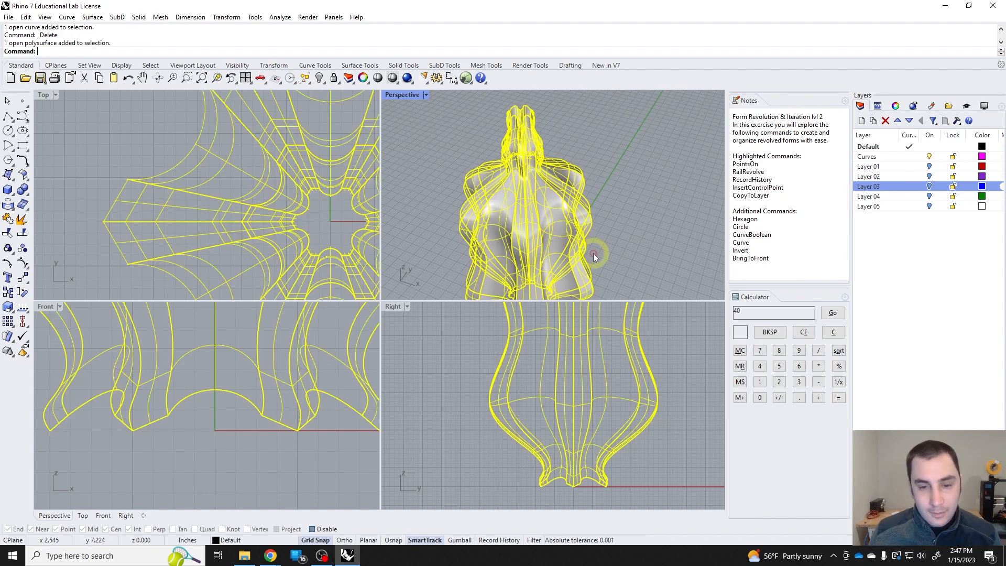
type("CopyToLayer")
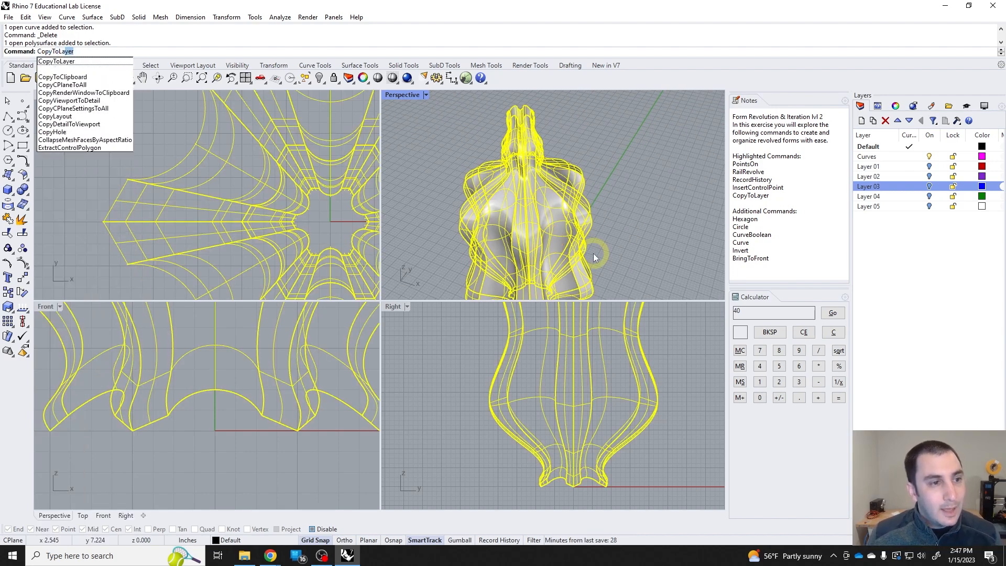
key("Return")
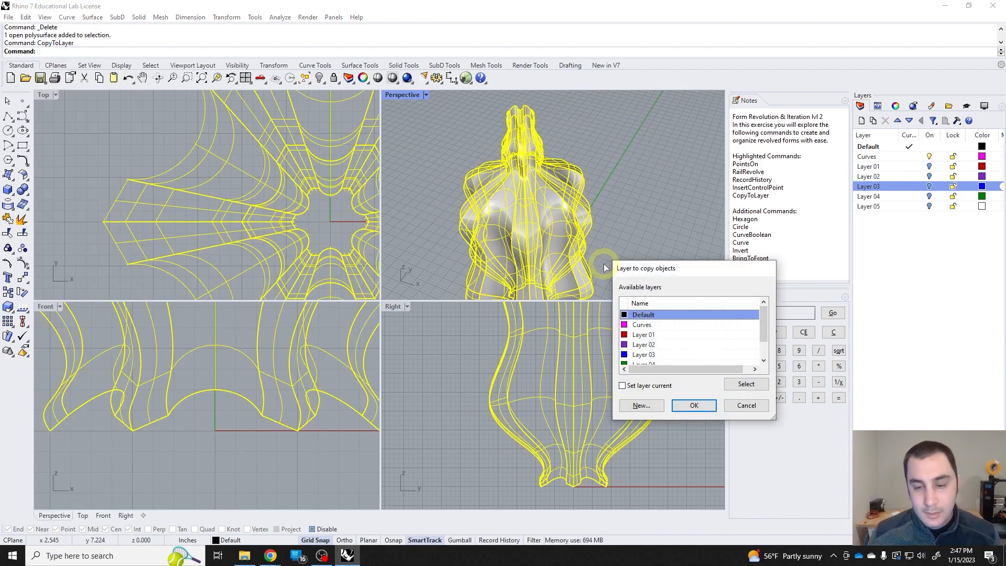
left_click(668, 365)
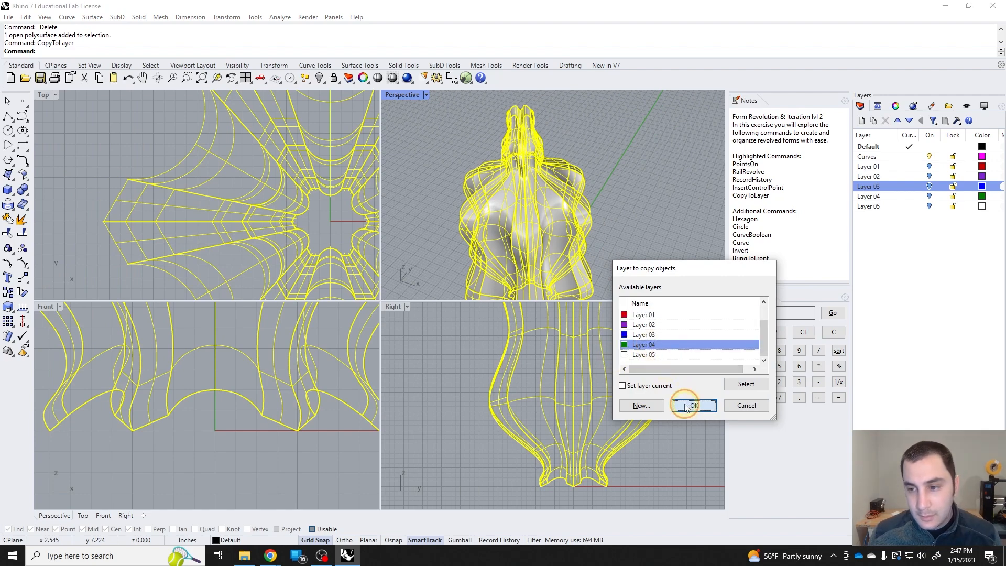
left_click(692, 406)
key("Escape")
Select the vase's outer profile curve and show its control points
right_click_drag(650, 267, 509, 212)
left_click(522, 199)
left_click(557, 190)
left_click(458, 189)
left_click(613, 240)
right_click_drag(612, 240, 539, 197)
left_click(543, 220)
left_click(568, 229)
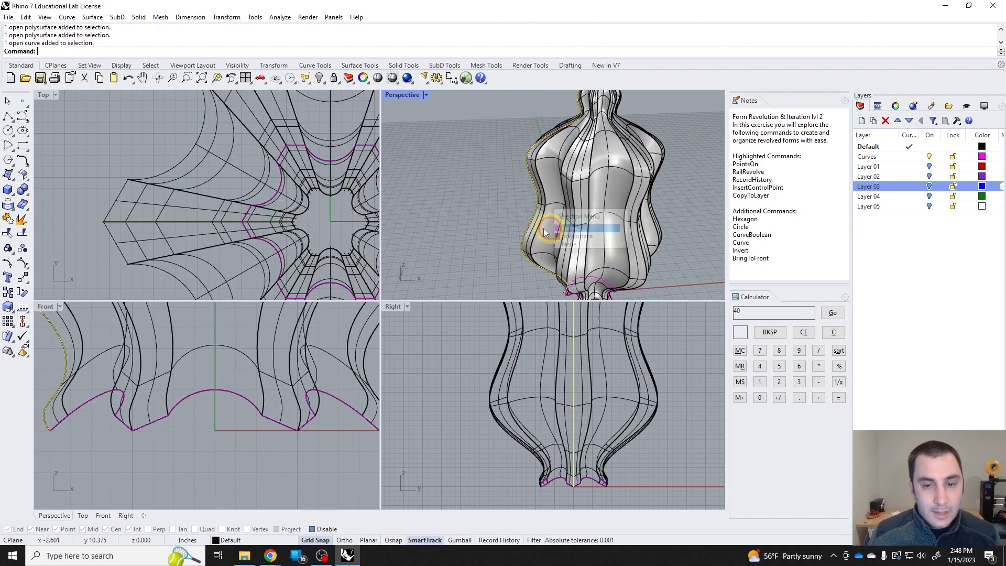
left_click(23, 249)
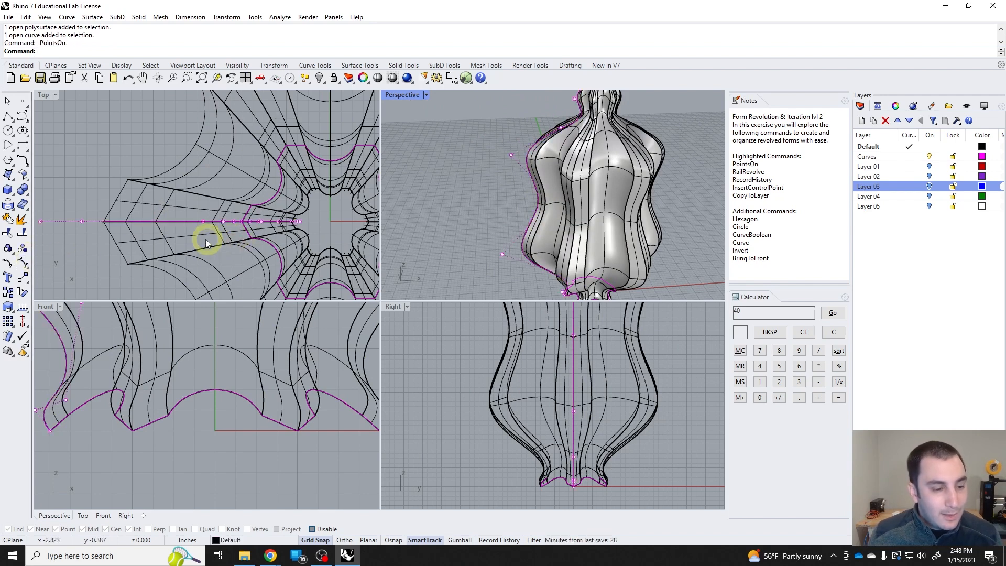
Offset the profile curve's control point above the foot and its waist control point in opposite Y directions in the Top view
left_click(175, 378)
scroll(174, 378, "down", 5)
right_click_drag(174, 379, 292, 448)
scroll(291, 448, "down", 2)
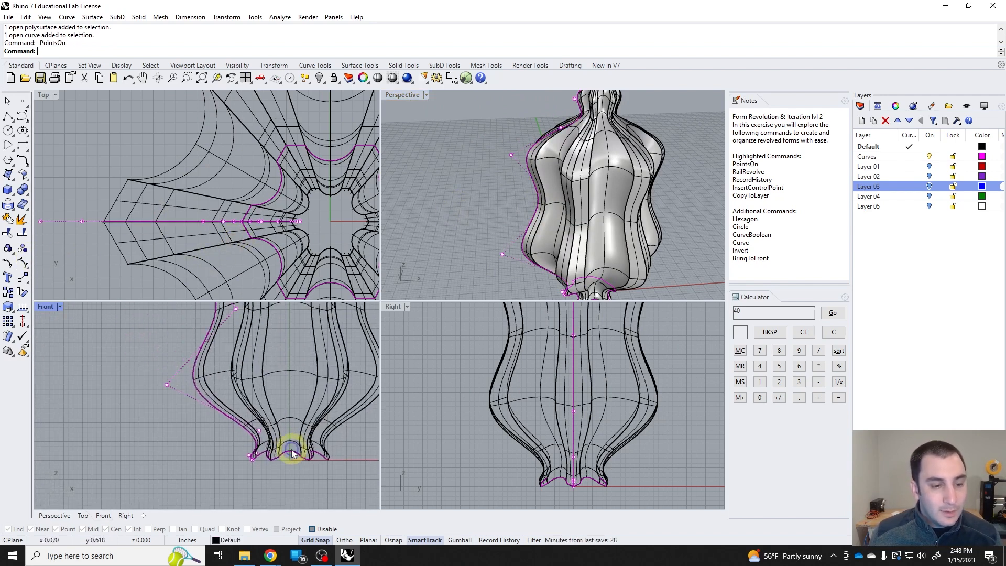
left_click(259, 431)
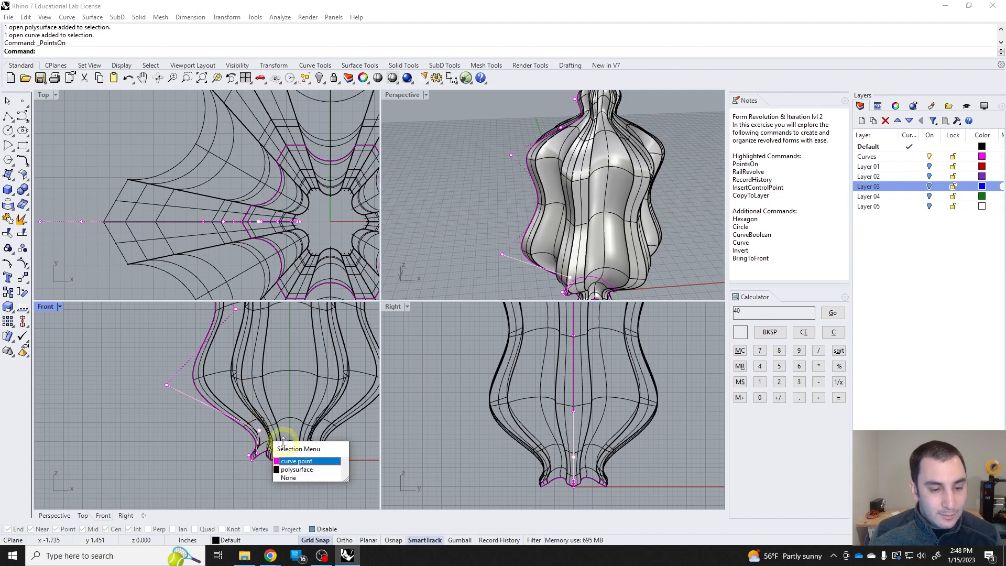
left_click(284, 463)
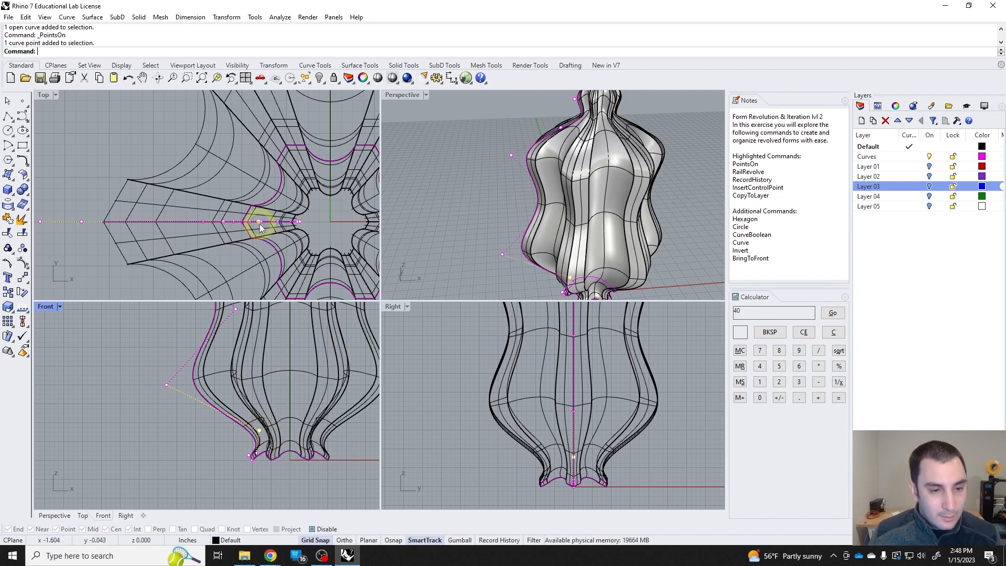
left_click_drag(257, 222, 257, 205)
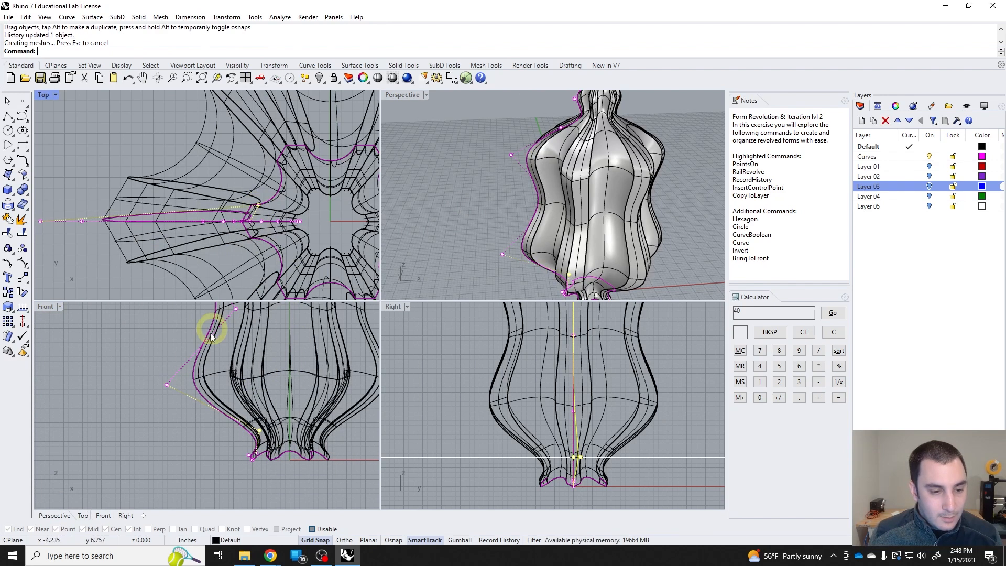
right_click_drag(200, 351, 203, 399)
left_click(238, 359)
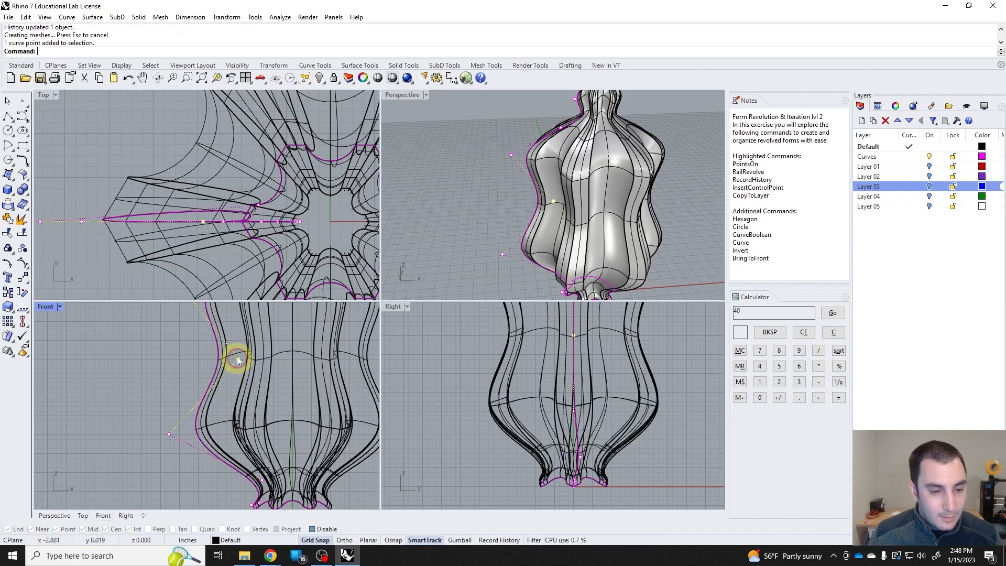
left_click_drag(203, 222, 204, 251)
Offset the profile's shoulder control point in positive Y and its neck control point slightly in negative Y to continue the wavy twist
right_click_drag(209, 337, 221, 400)
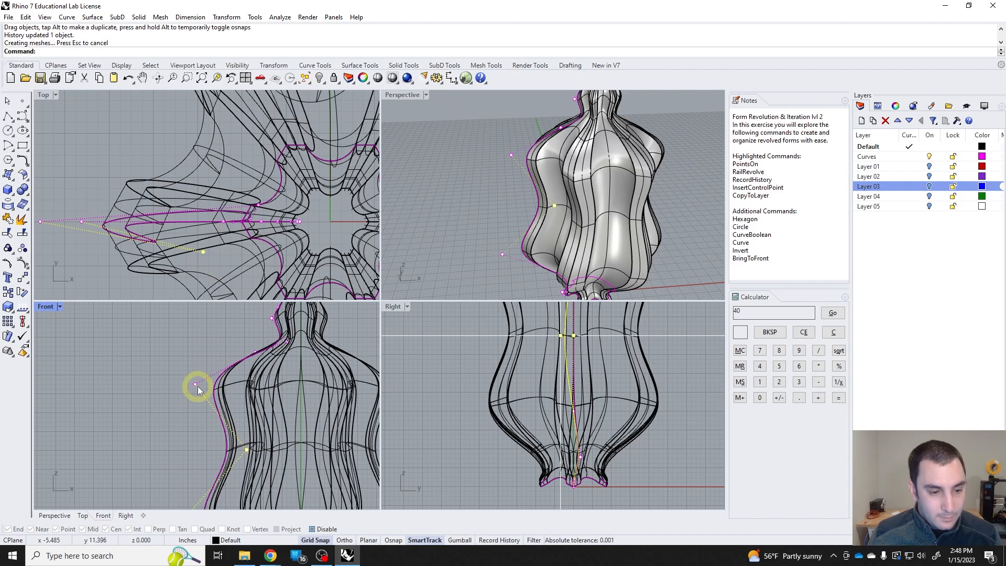
left_click(255, 351)
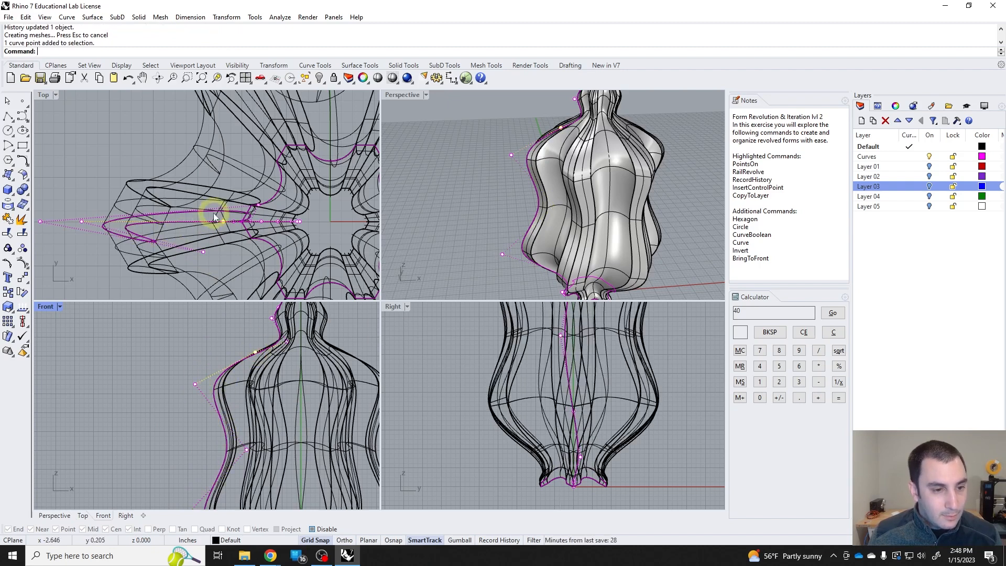
left_click_drag(223, 224, 224, 203)
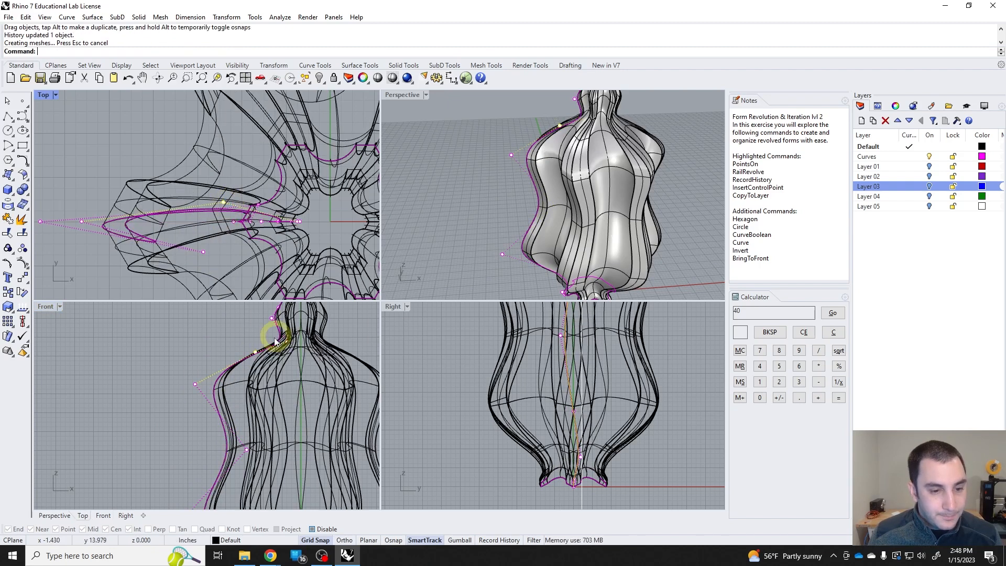
right_click_drag(272, 345, 260, 392)
left_click(264, 361)
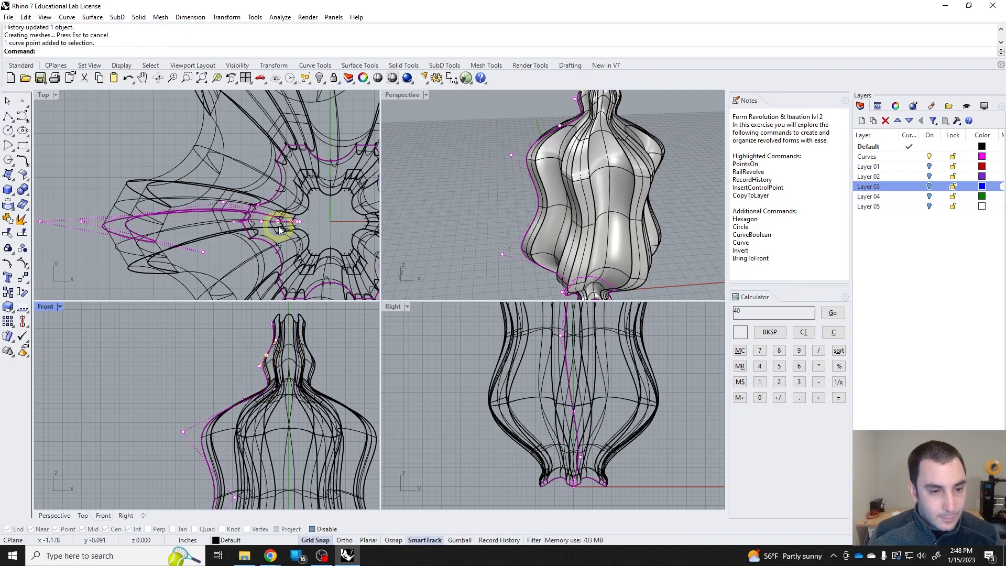
left_click_drag(277, 224, 277, 230)
Copy the twisted vase to Layer 05 with CopyToLayer and deselect it
right_click_drag(542, 217, 572, 174)
left_click(572, 174)
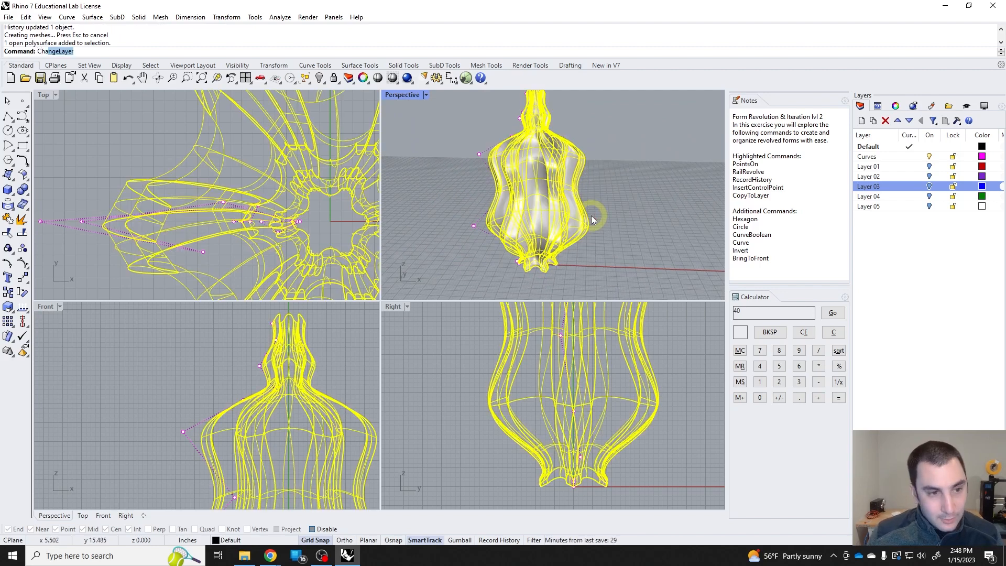
key("Return")
double_click(688, 297)
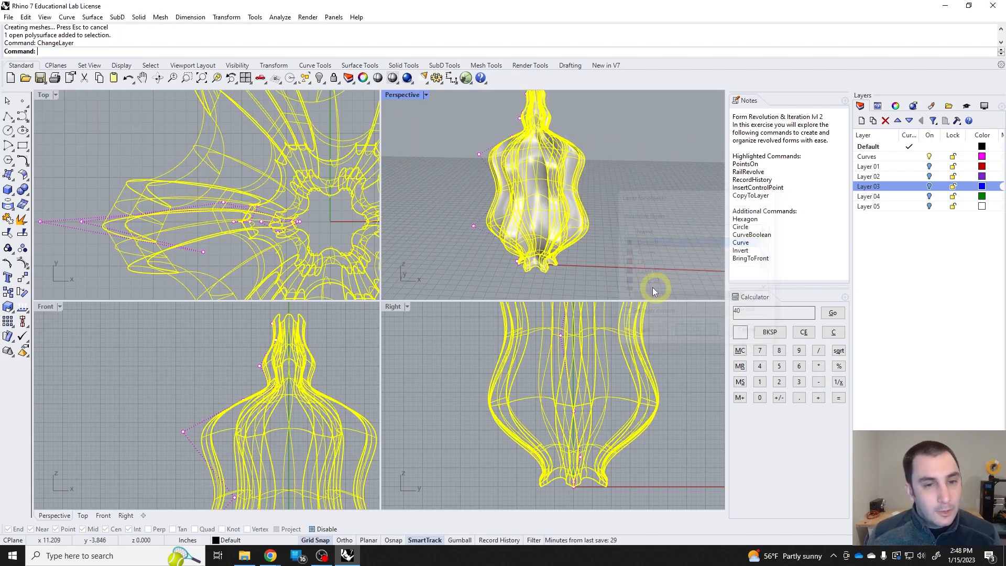
type("CopyToLayer")
key("Return")
scroll(664, 350, "down", 2)
left_click(664, 350)
left_click(694, 405)
left_click(621, 259)
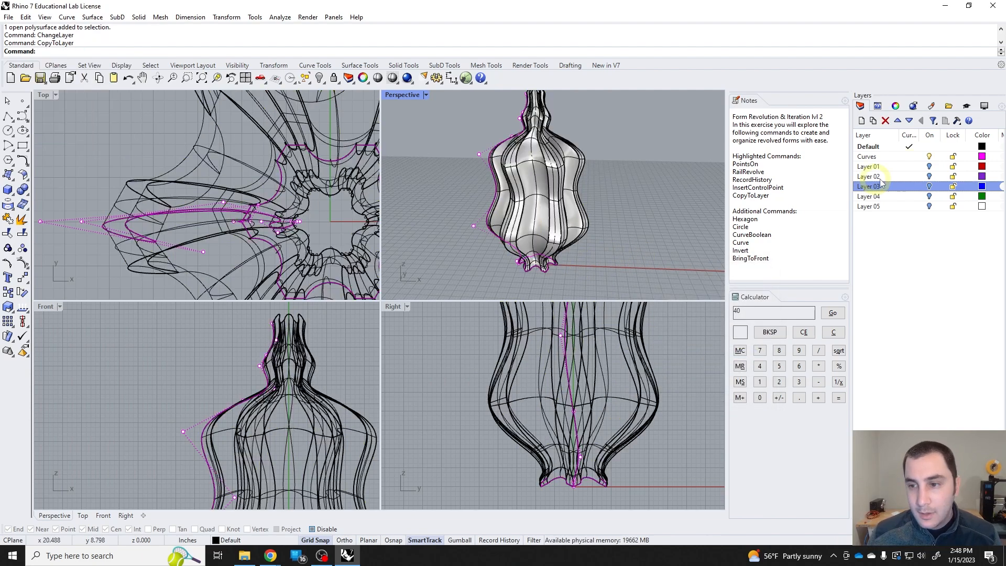
Hide the Curves layer, maximize the Perspective view and delete the working vase from the Default layer
left_click(888, 158)
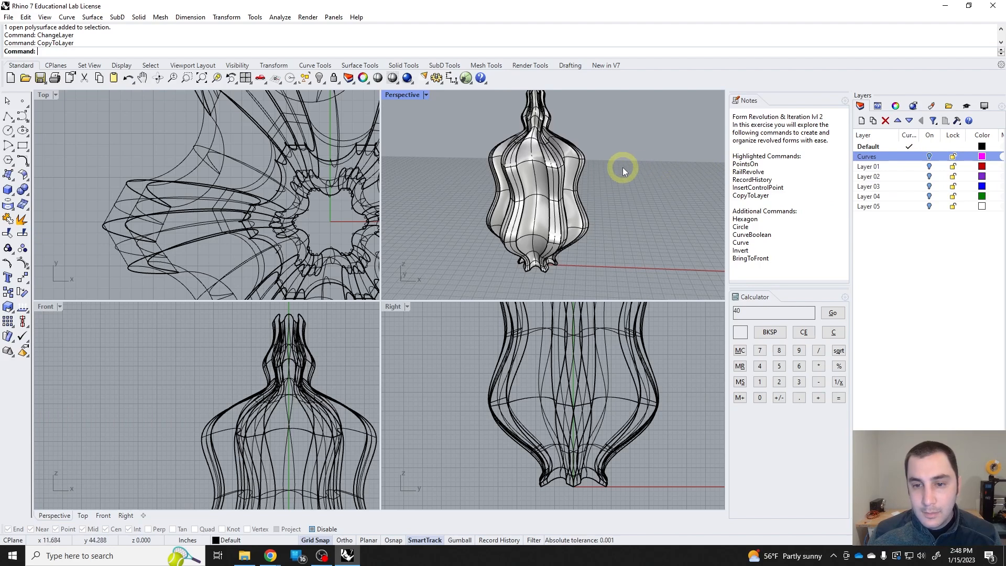
double_click(391, 96)
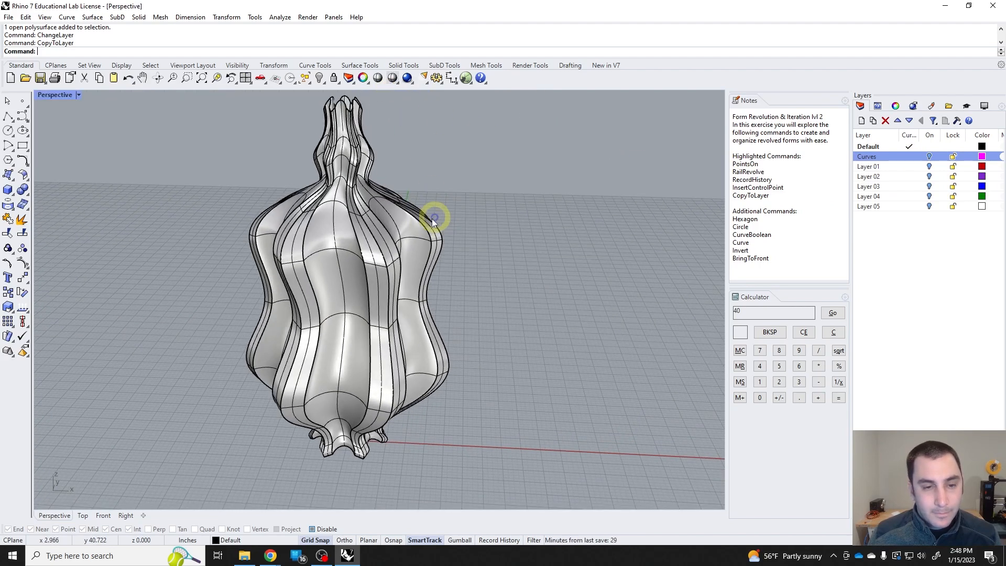
left_click(407, 237)
key("Delete")
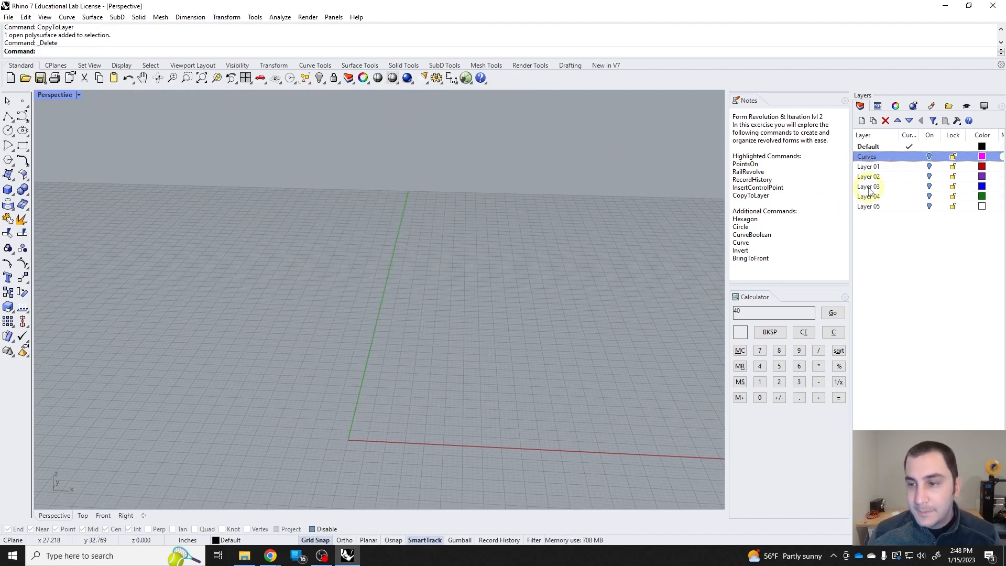
Compare the Layer 01 and Layer 02 vases by switching their visibility, leaving both layers on
left_click(930, 167)
mouse_move(636, 220)
right_mouse_down()
mouse_move(629, 212)
mouse_move(629, 236)
mouse_move(645, 233)
right_mouse_up()
left_click(929, 166)
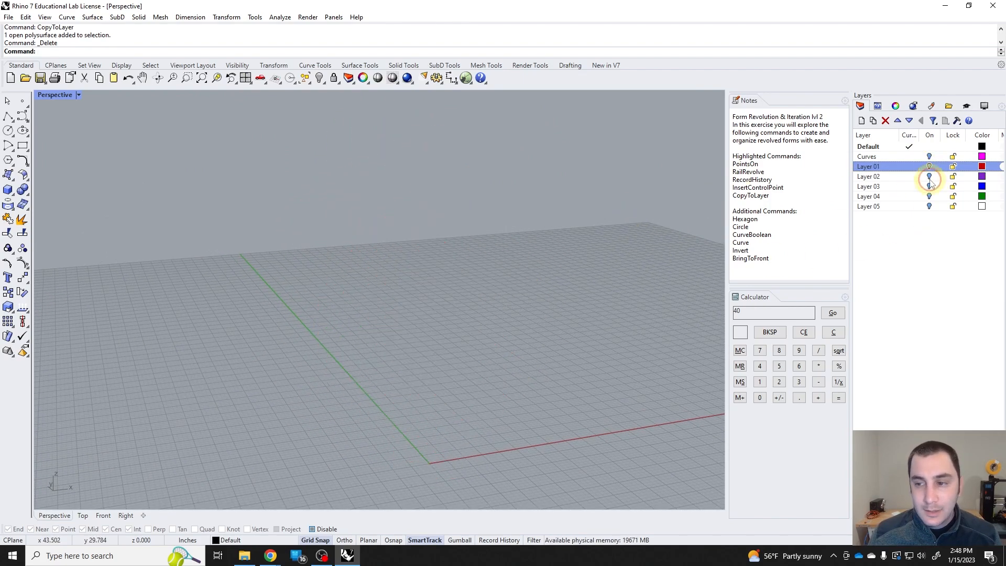
left_click(929, 176)
right_click_drag(648, 183, 550, 166)
left_click(928, 166)
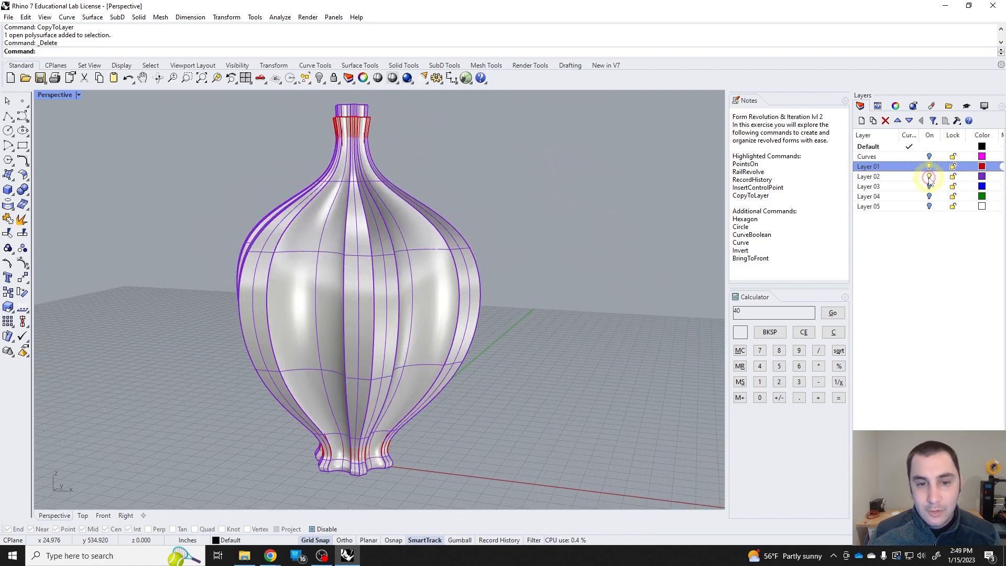
left_click(929, 176)
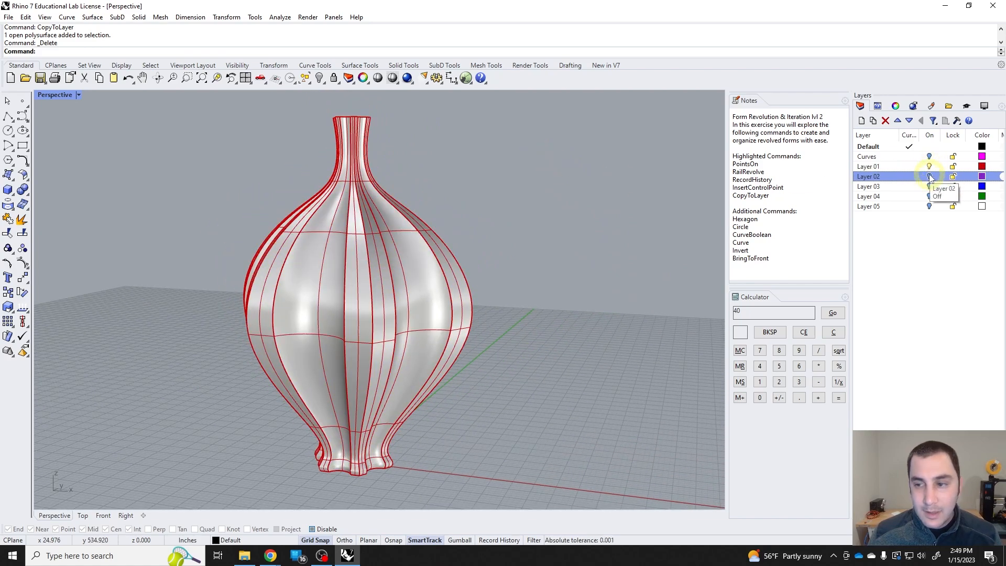
left_click(928, 176)
Move the Layer 02 vase beside the Layer 01 vase along the X axis and check each by toggling its layer's visibility
right_click_drag(680, 195, 487, 241)
left_click(386, 274)
left_click_drag(386, 274, 526, 297)
scroll(523, 278, "down", 3)
left_click(450, 344)
right_click_drag(449, 344, 570, 218)
right_click_drag(476, 271, 493, 309)
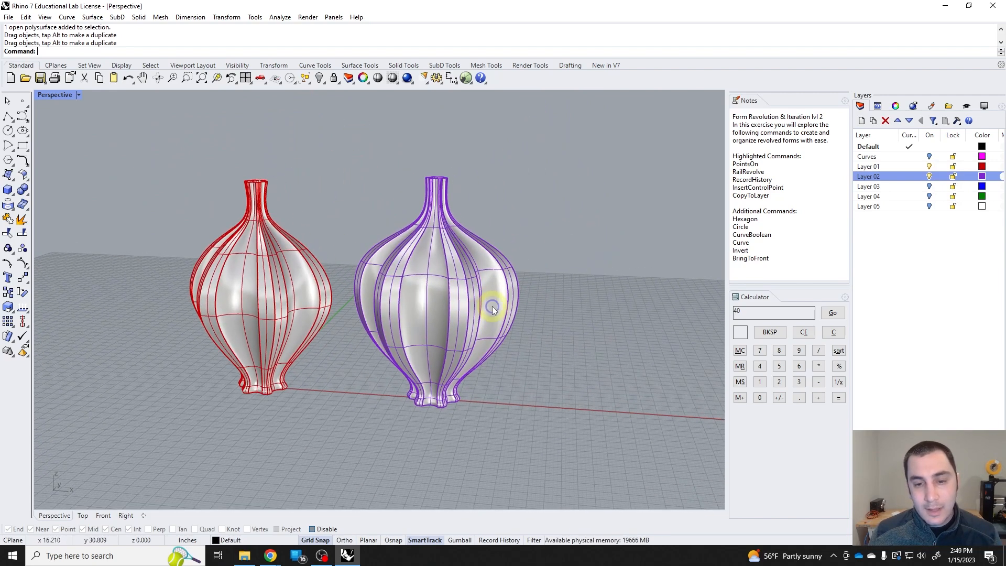
left_click(929, 176)
left_click(929, 166)
left_click(930, 177)
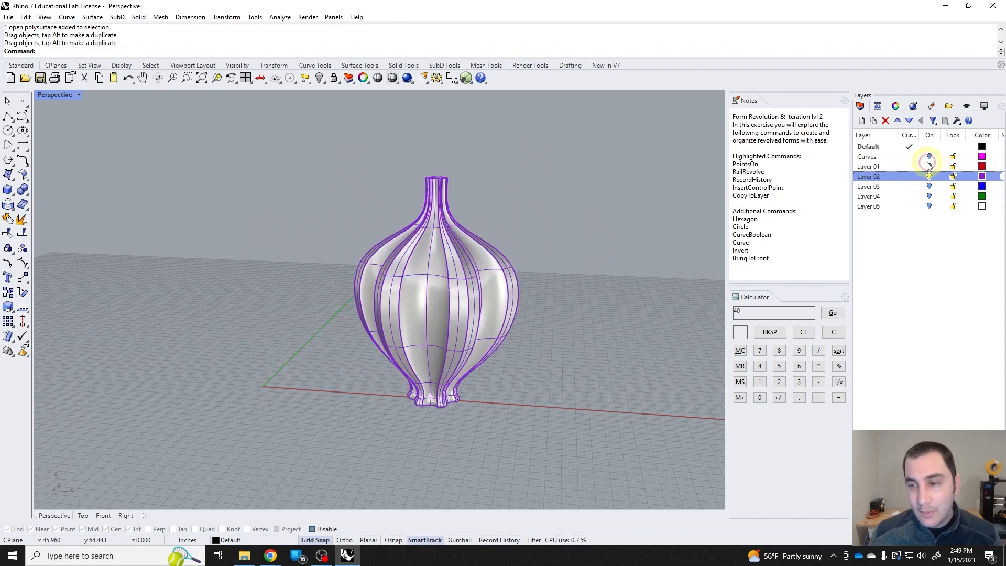
left_click(930, 167)
Turn on Layer 03 and move its vase along the X axis to the far side of the Layer 02 vase
left_click(929, 187)
left_click_drag(287, 226, 633, 241)
right_click_drag(603, 245, 499, 246, "shift")
left_click(557, 285)
right_click_drag(557, 285, 480, 340)
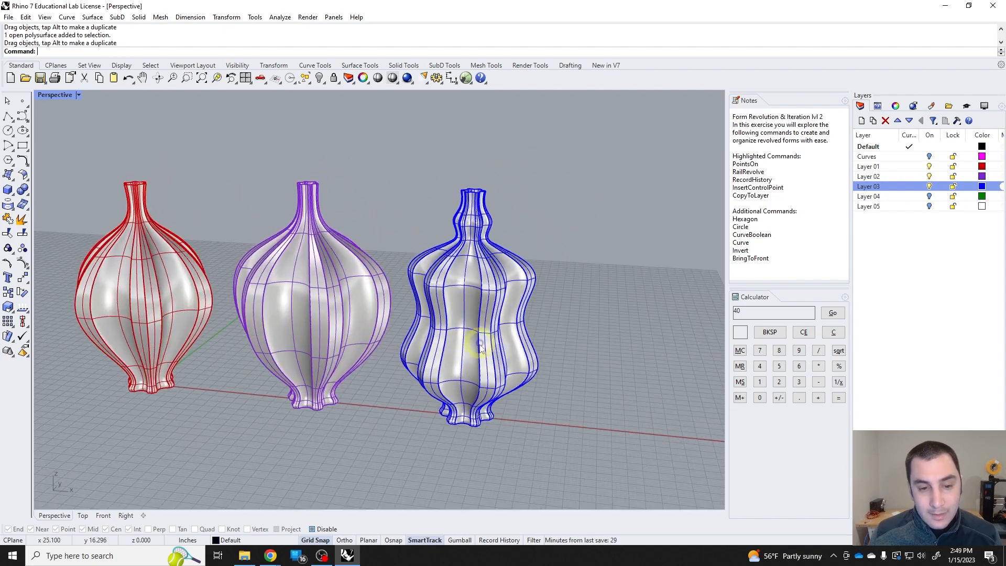
Turn on Layer 04 and move its vase along the X axis to the far side of the Layer 03 vase
right_click_drag(482, 244, 487, 215)
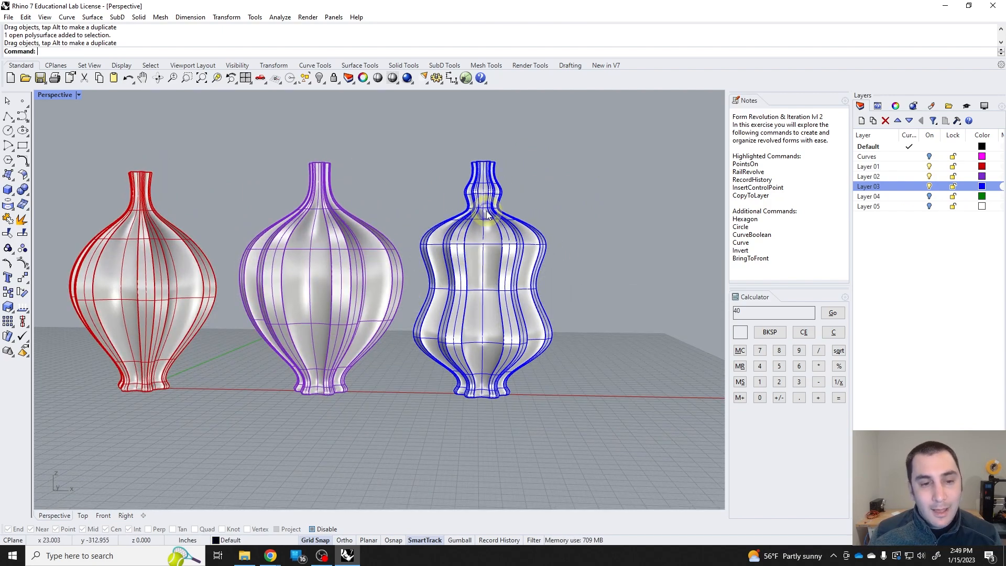
left_click(929, 197)
left_click(183, 231)
left_click_drag(168, 231, 694, 306)
key("ctrl+z")
right_click_drag(694, 307, 521, 313, "shift")
left_click(452, 350)
Examine the Layer 04 vase beside the Layer 03 vase, comparing their bodies and necks up close and from several angles
right_click_drag(452, 350, 524, 356)
scroll(553, 293, "up", 5)
right_click_drag(553, 278, 544, 198)
scroll(429, 220, "down", 3)
right_click_drag(393, 198, 352, 265)
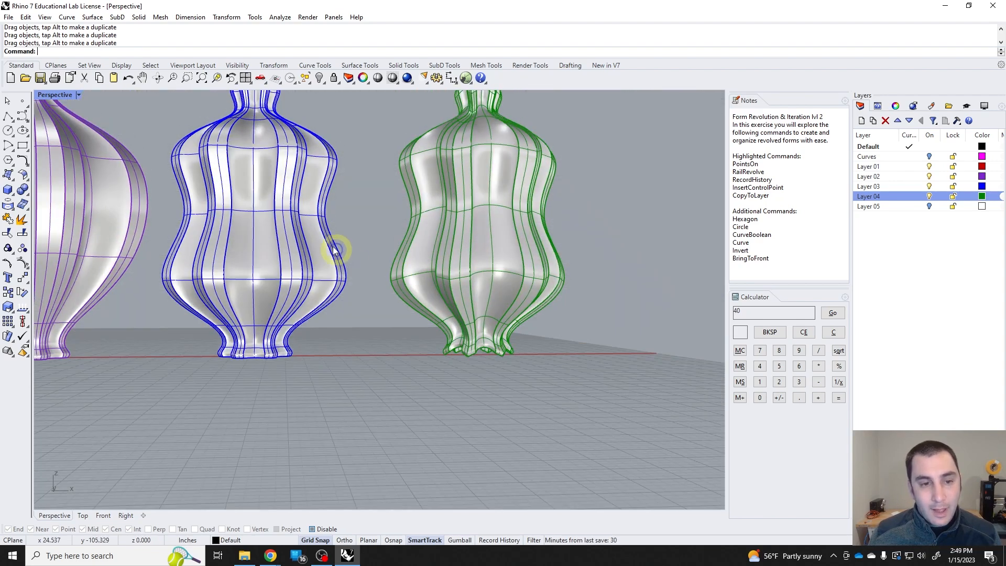
scroll(354, 264, "down", 2)
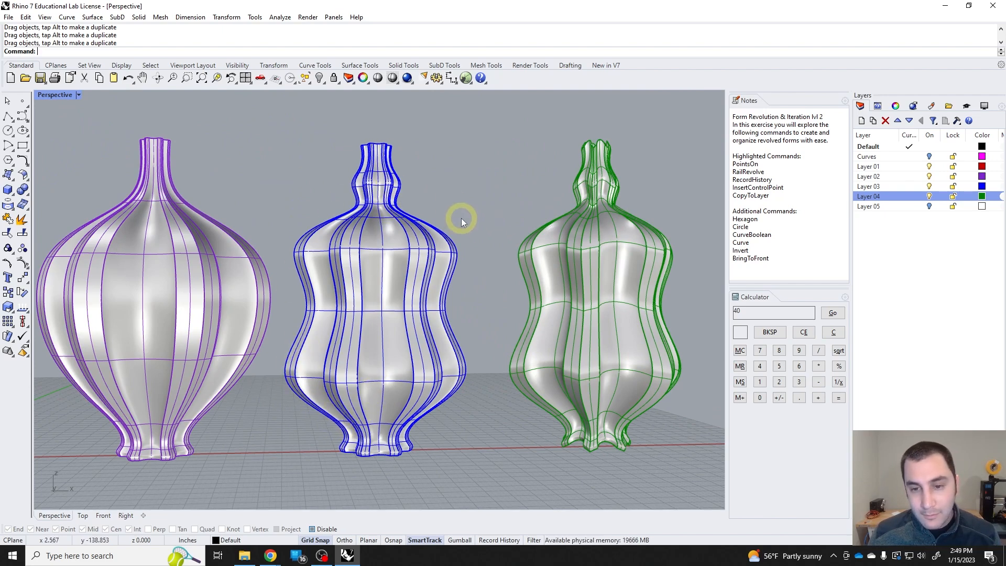
scroll(446, 218, "up", 3)
right_click_drag(433, 218, 447, 270)
Turn on Layer 05 and move its vase along the X axis to the far side of the Layer 04 vase
left_click(914, 208)
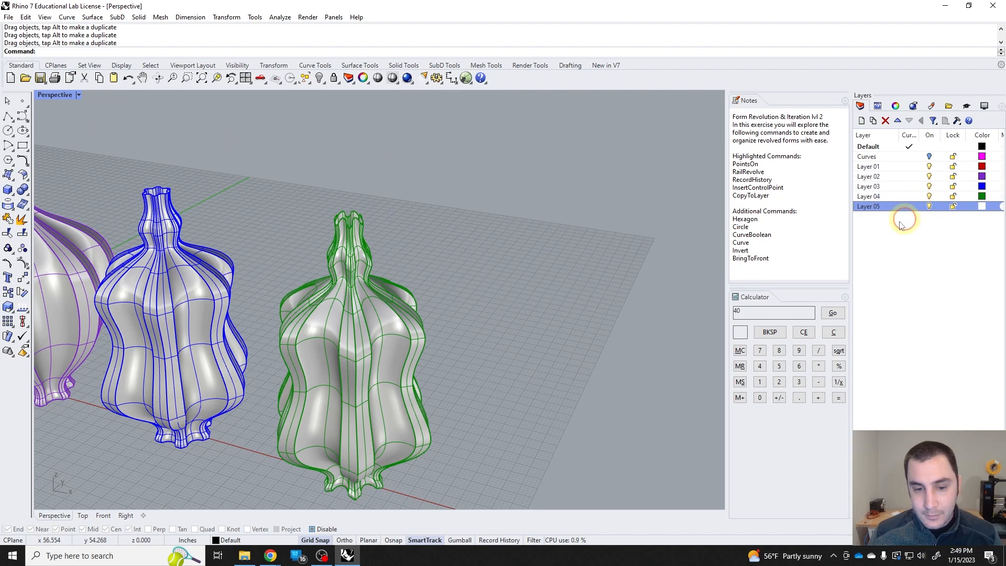
scroll(410, 271, "down", 2)
left_click_drag(128, 240, 498, 323)
left_click(542, 358)
right_click_drag(543, 357, 571, 419)
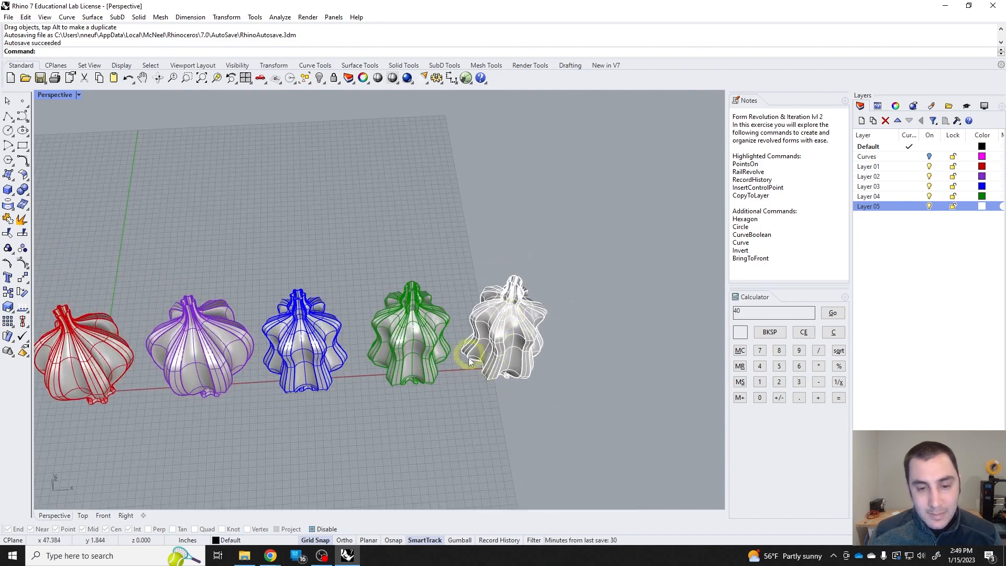
Inspect the Layer 05 vase up close, then review the full row of five vases from the front
scroll(475, 326, "up", 3)
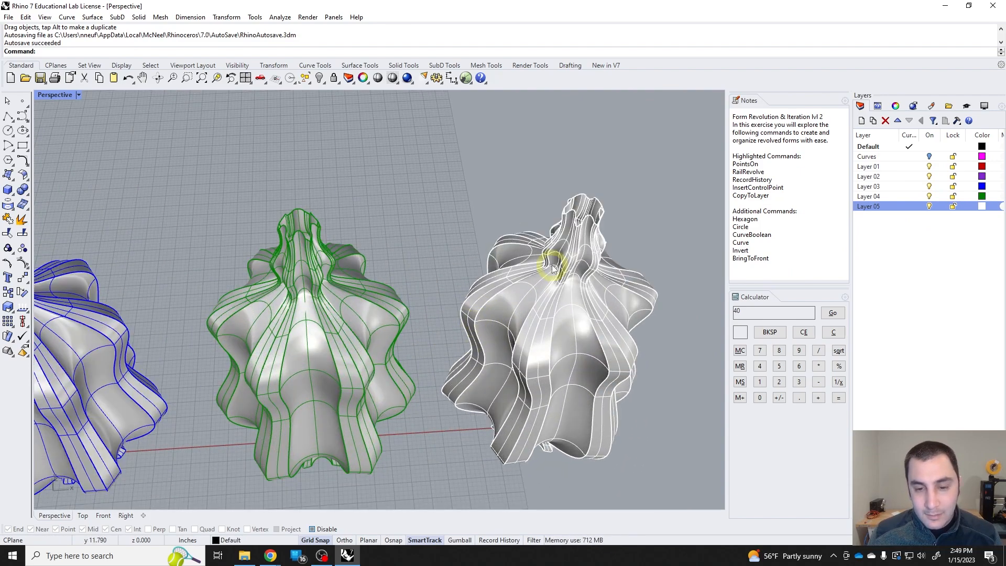
right_click_drag(534, 272, 530, 131)
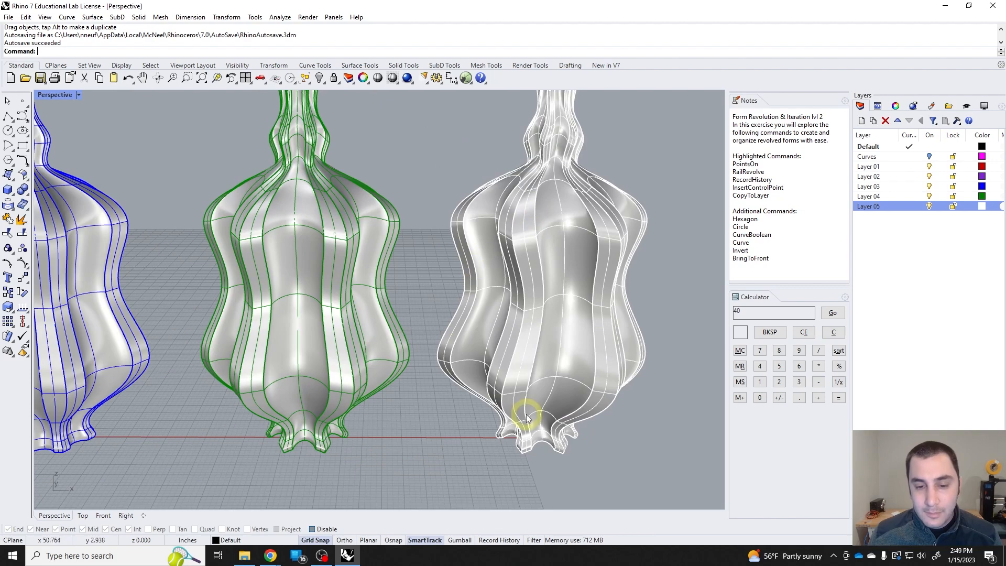
scroll(495, 346, "down", 6)
right_click_drag(486, 340, 564, 305, "shift")
right_click_drag(504, 283, 491, 301, "shift")
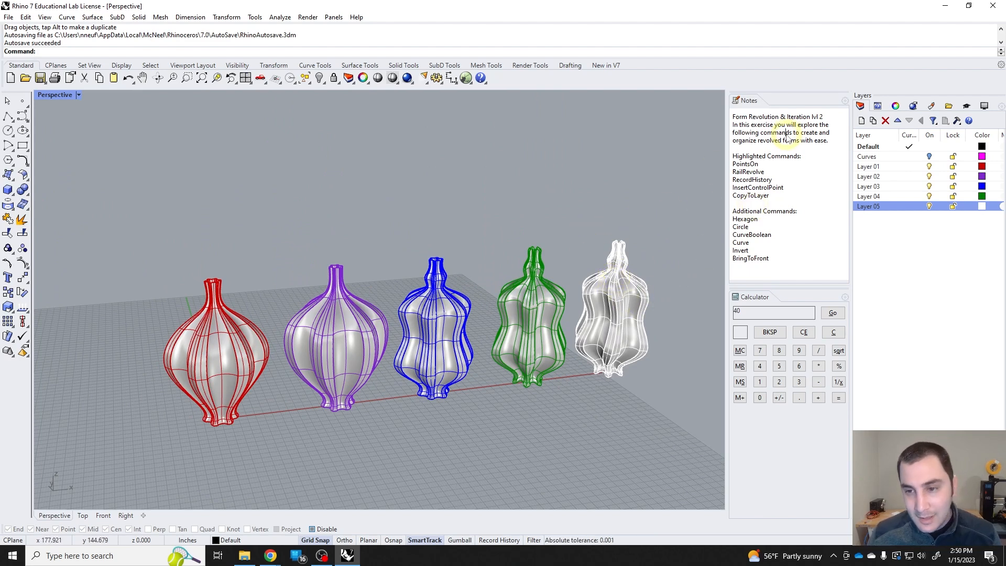
right_click_drag(552, 343, 509, 349)
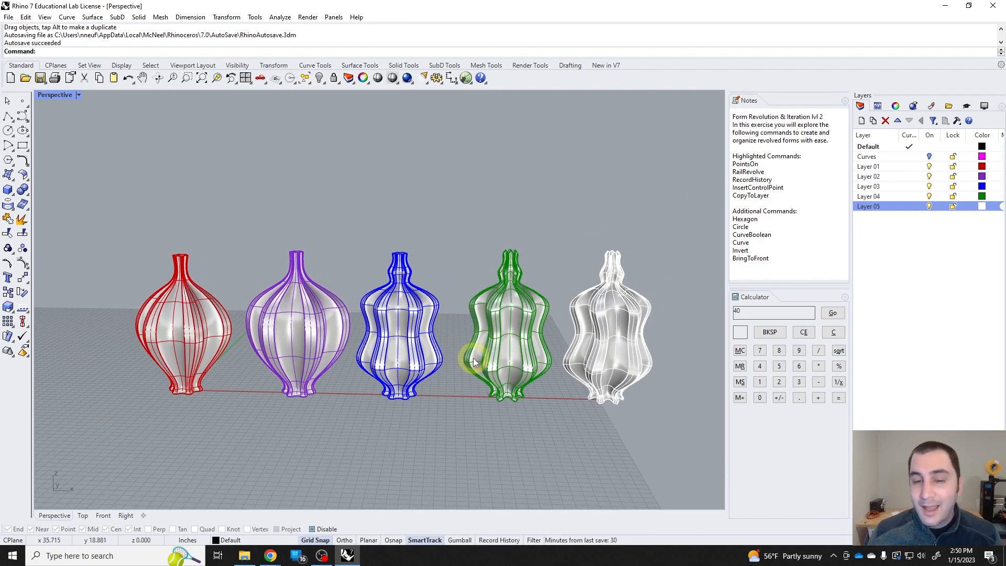